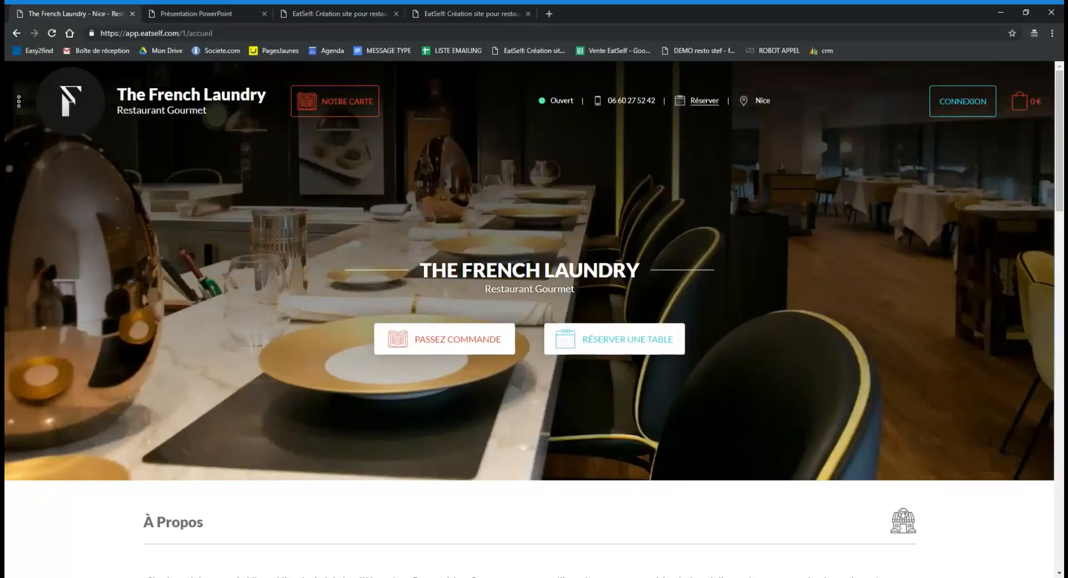
Open the site's navigation menu, then close it to return to the home page.
scroll(886, 326, down, 1)
scroll(886, 326, up, 1)
scroll(829, 290, down, 1)
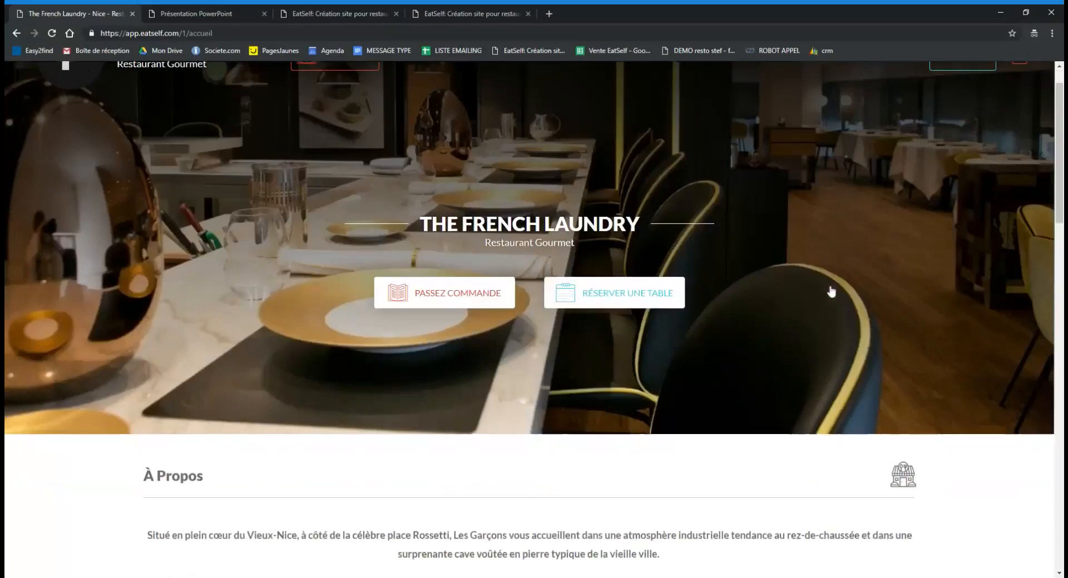
scroll(817, 294, up, 1)
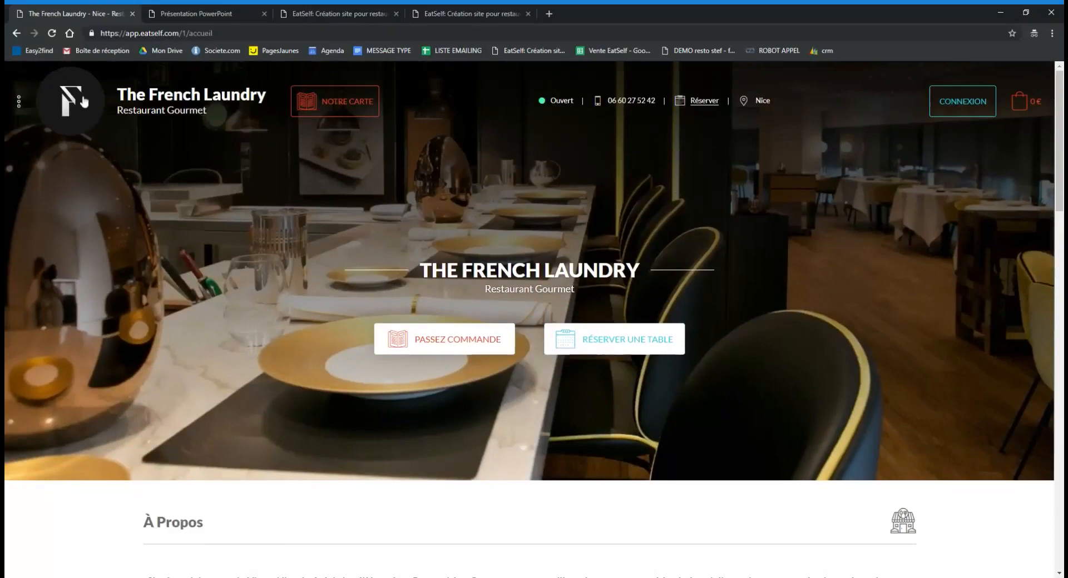
click(20, 102)
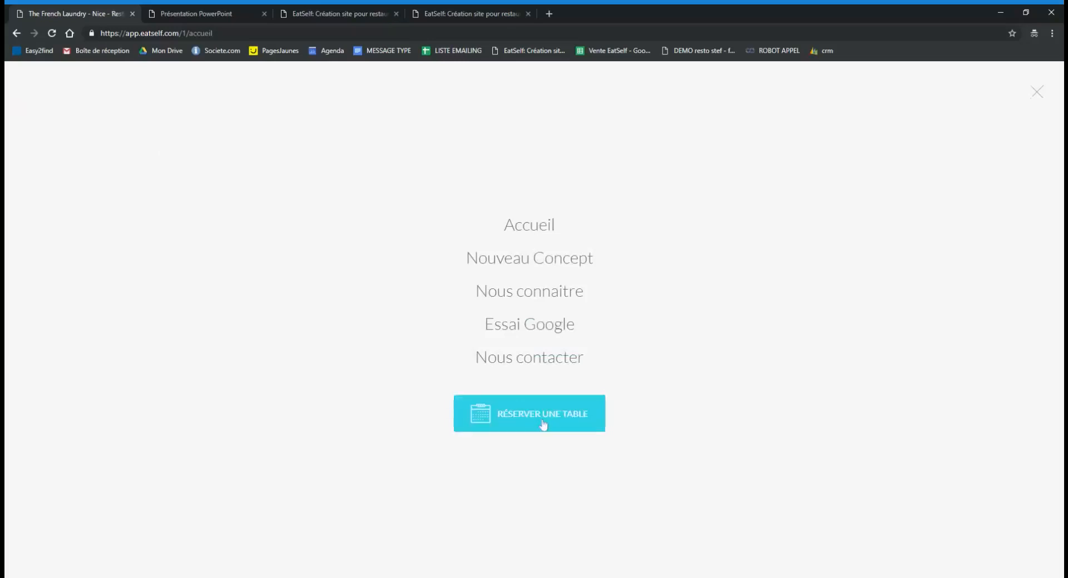
click(385, 366)
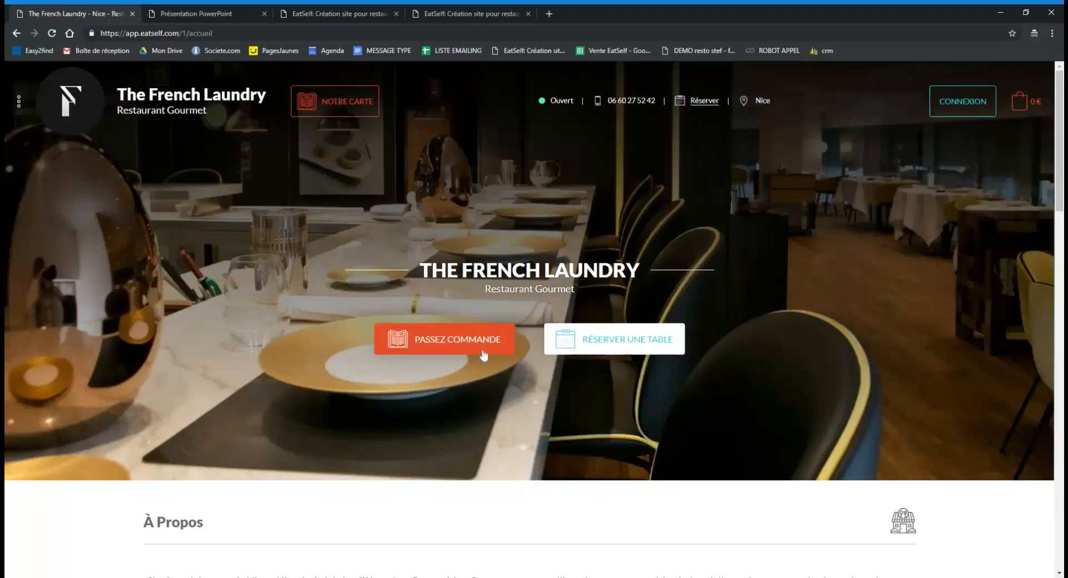
Scroll past À Propos, Notre Carte and the map down to the Adresse & Horaires hours.
scroll(716, 357, down, 3)
scroll(716, 357, down, 3)
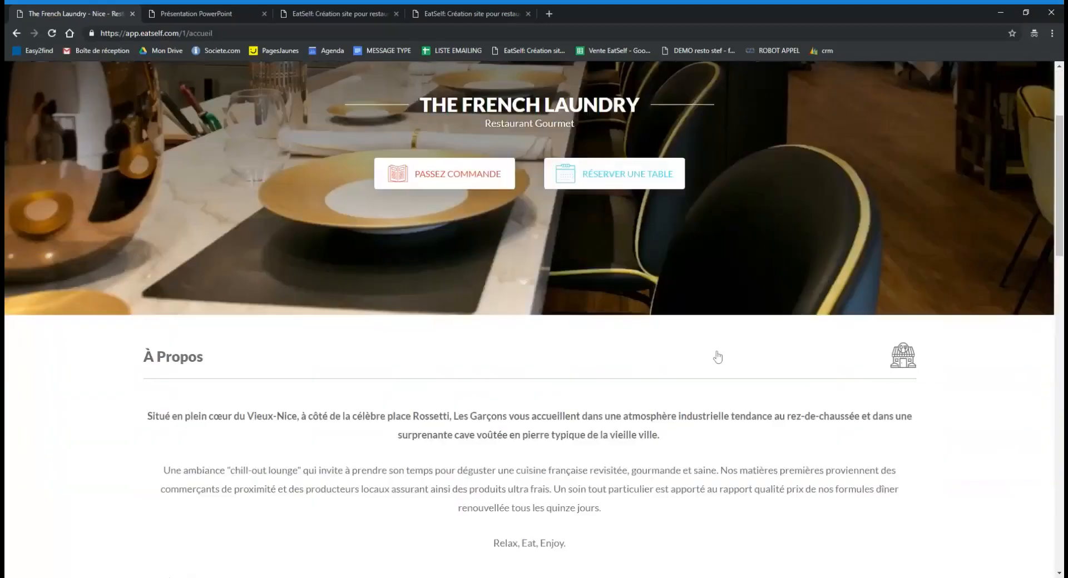
scroll(716, 357, up, 1)
scroll(716, 357, down, 3)
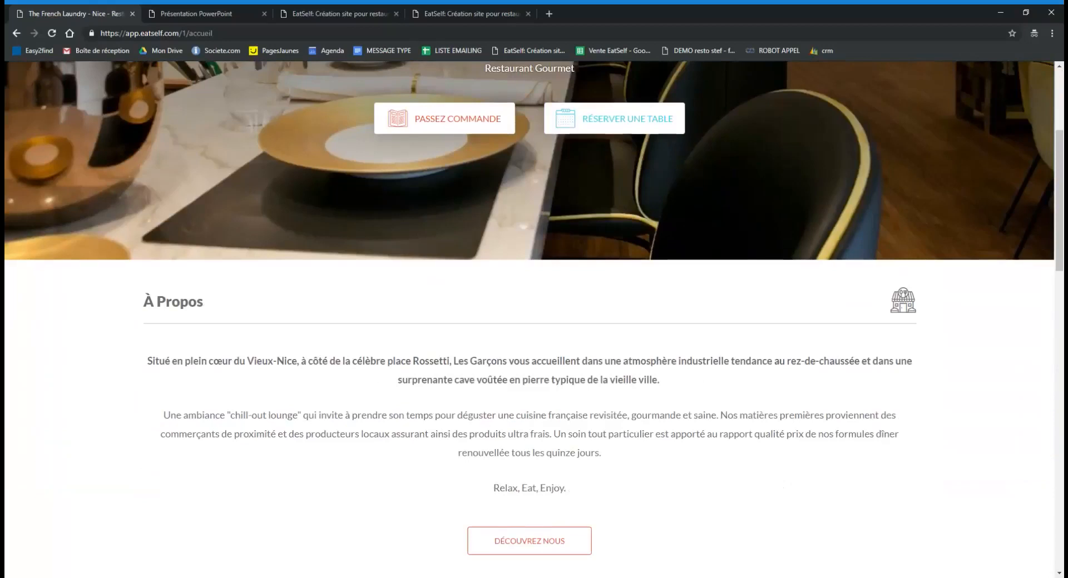
scroll(380, 379, down, 1)
scroll(533, 320, down, 2)
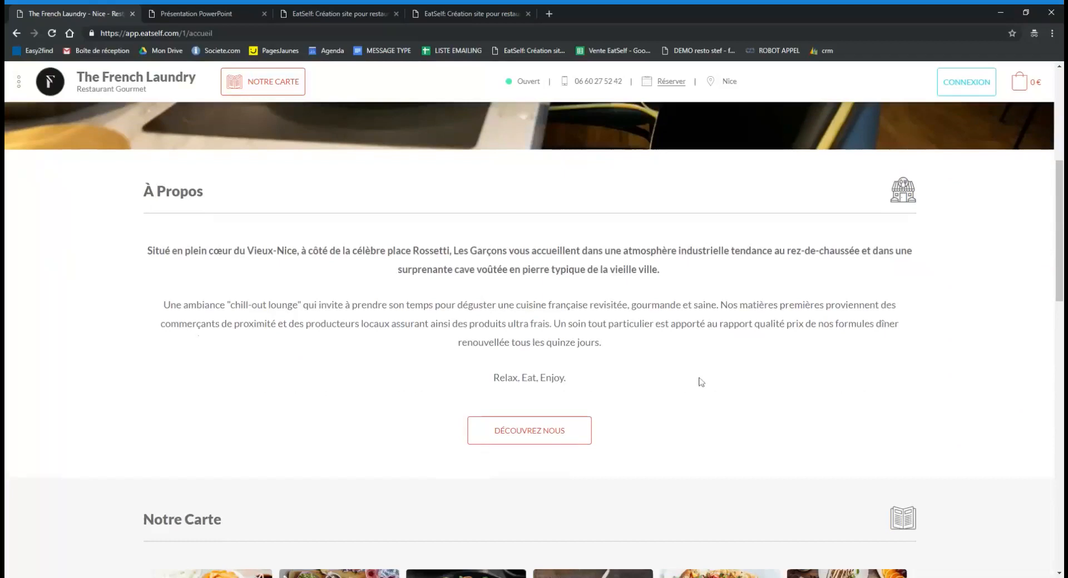
scroll(697, 381, down, 2)
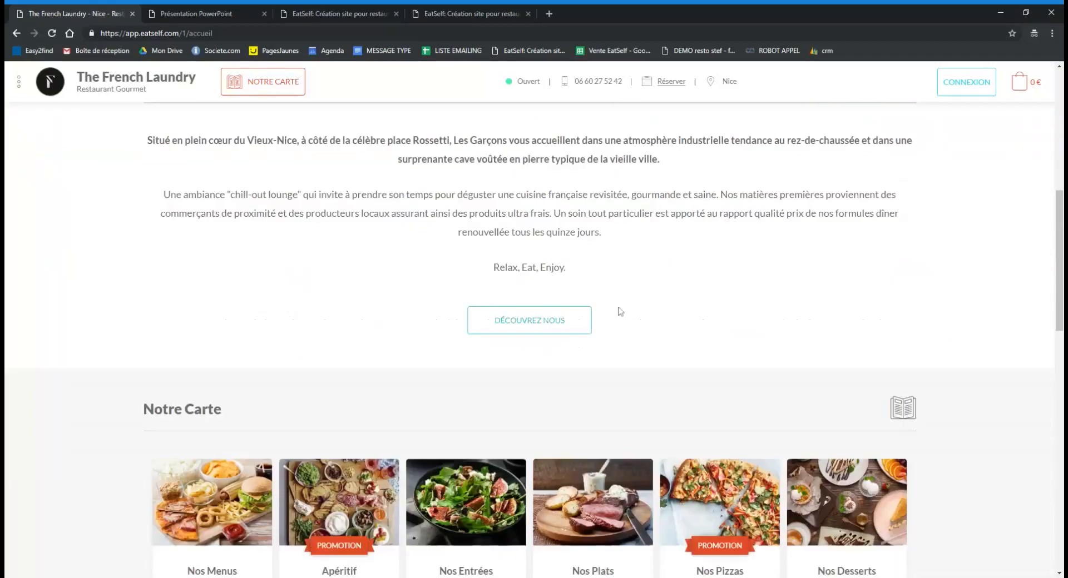
scroll(620, 311, up, 3)
scroll(603, 367, down, 4)
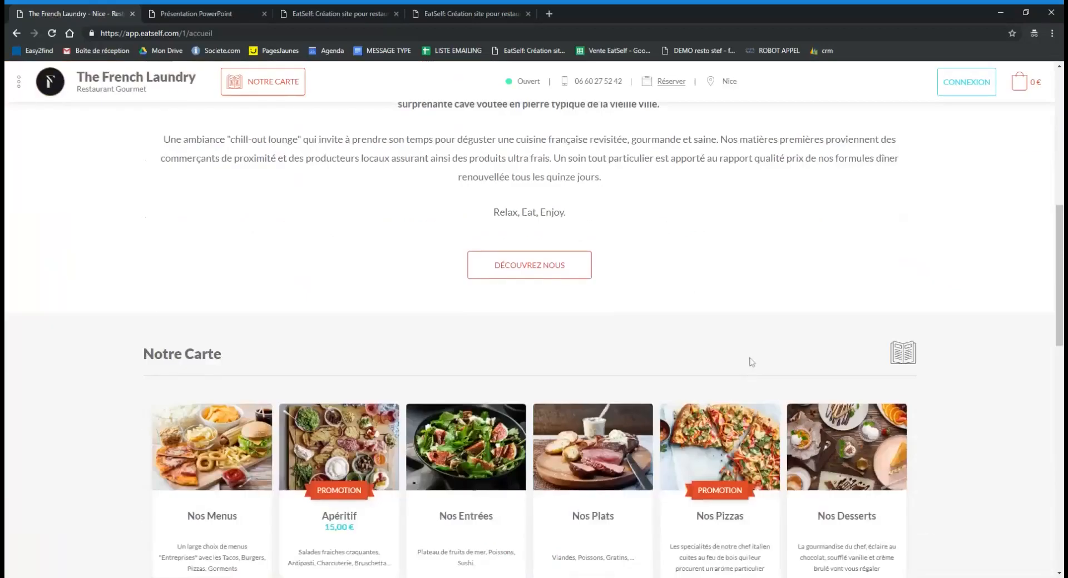
scroll(504, 356, down, 1)
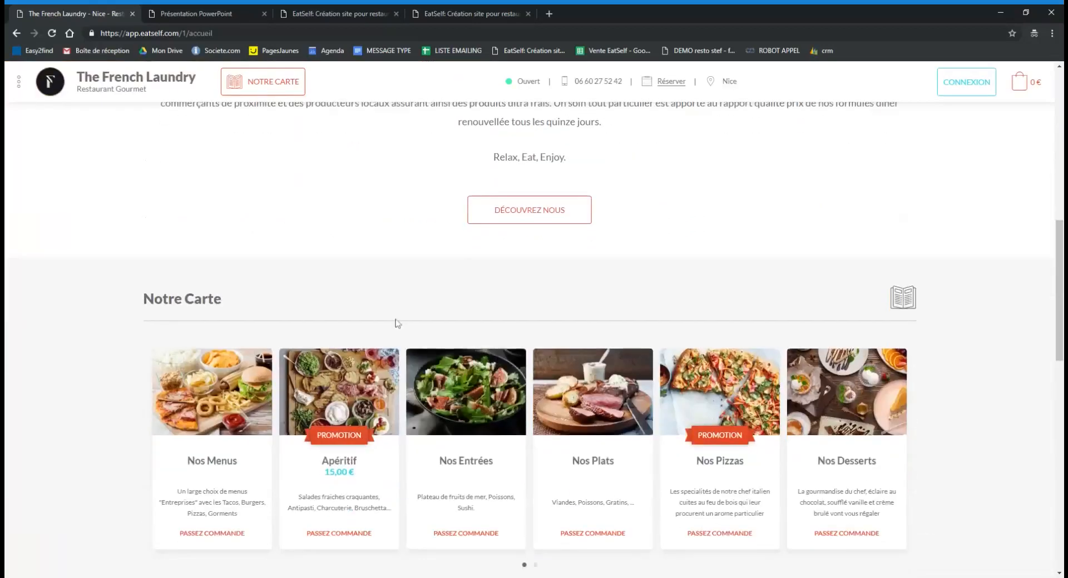
scroll(418, 284, down, 1)
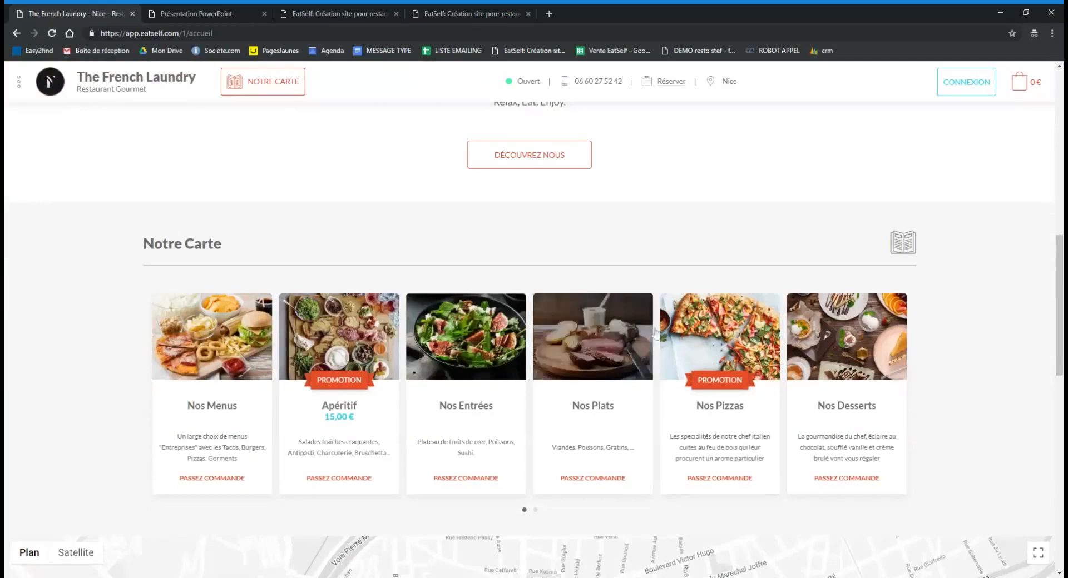
scroll(993, 395, down, 1)
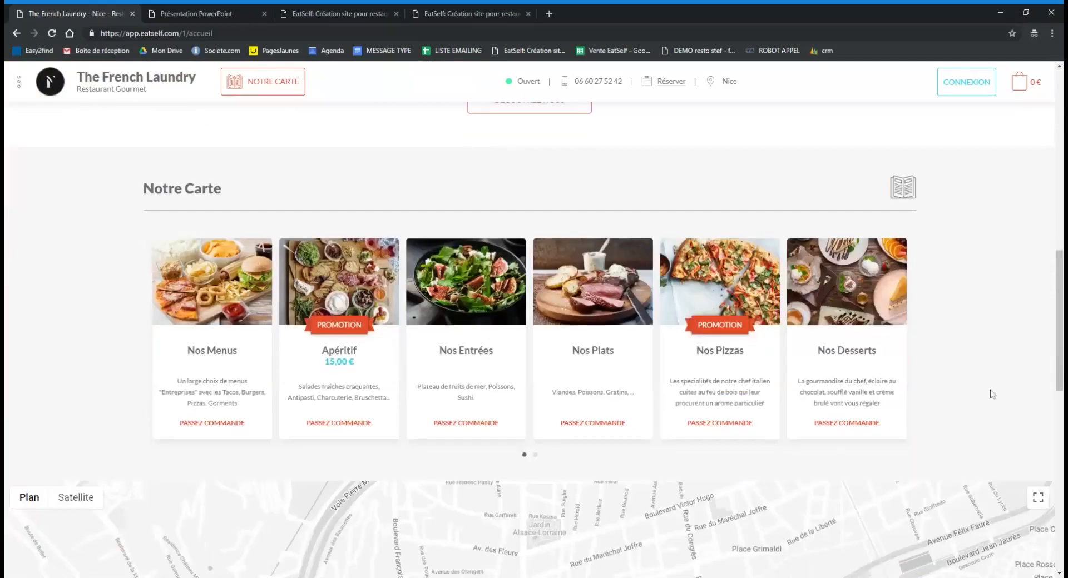
scroll(968, 333, down, 2)
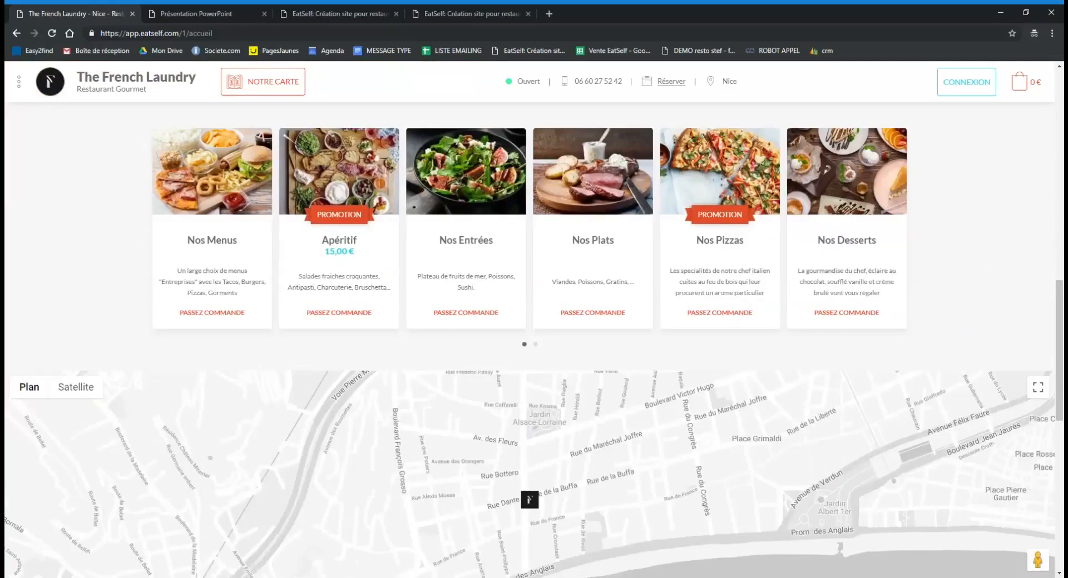
scroll(929, 333, down, 2)
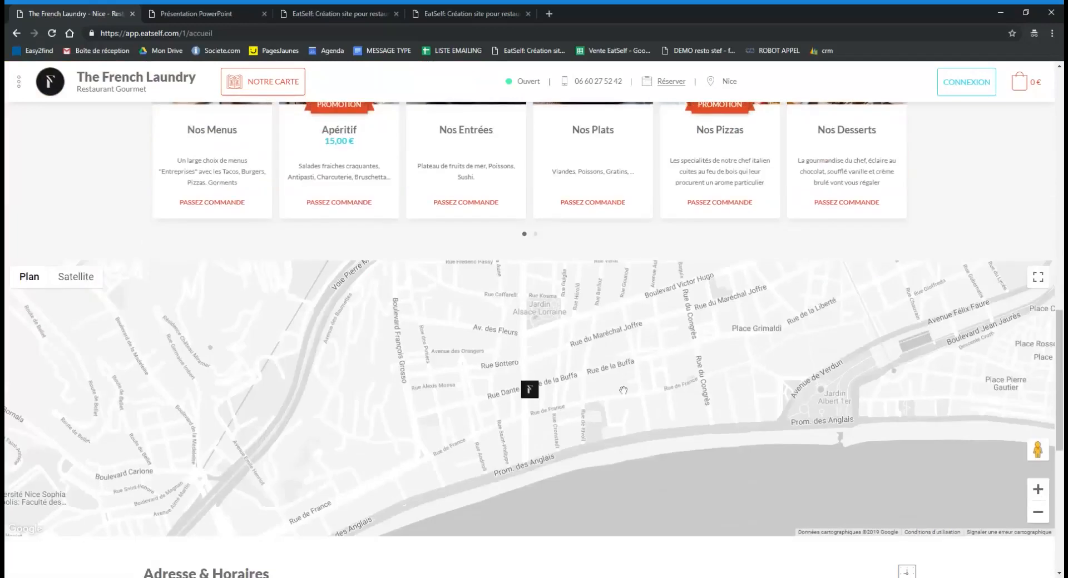
scroll(622, 390, down, 1)
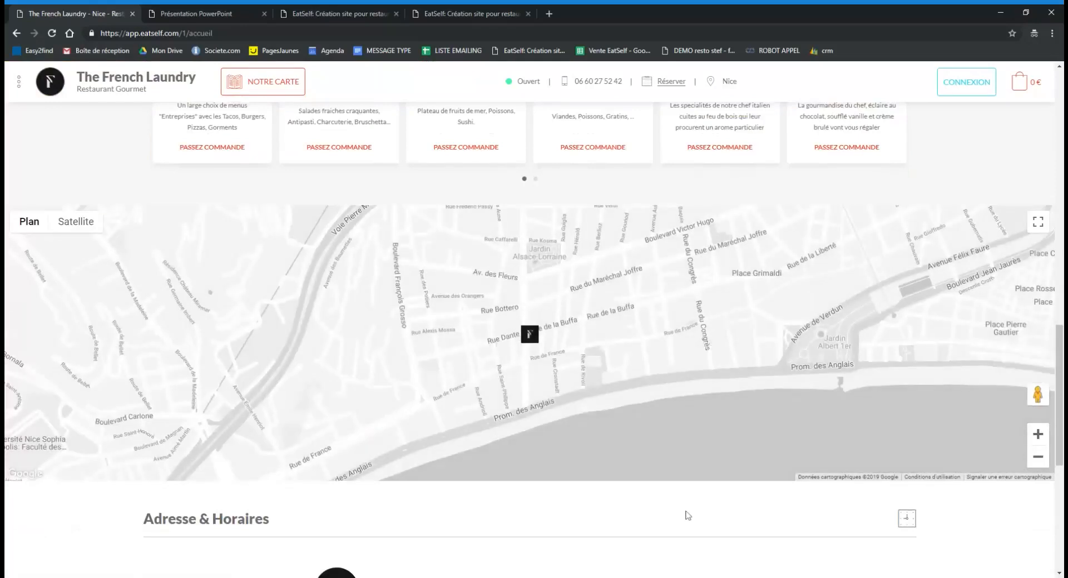
scroll(719, 509, down, 4)
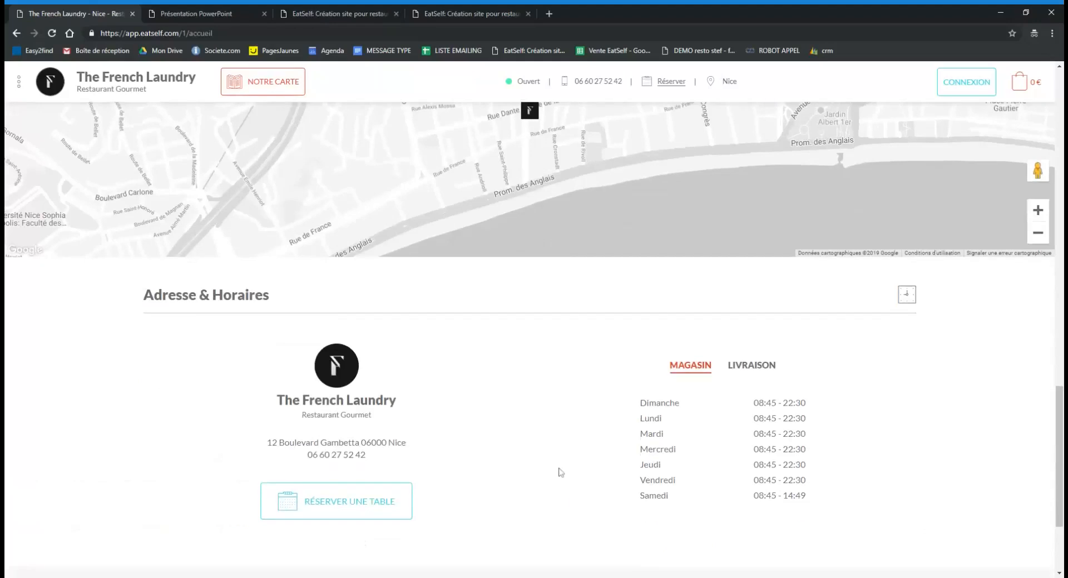
scroll(559, 472, down, 1)
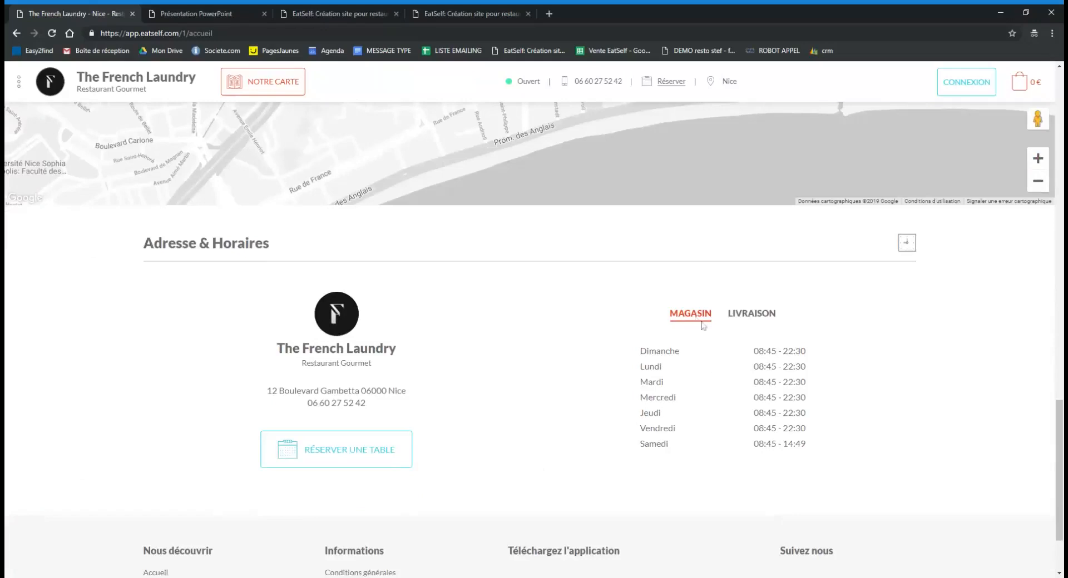
Compare the LIVRAISON hours with the MAGASIN hours, then scroll to the footer.
click(751, 316)
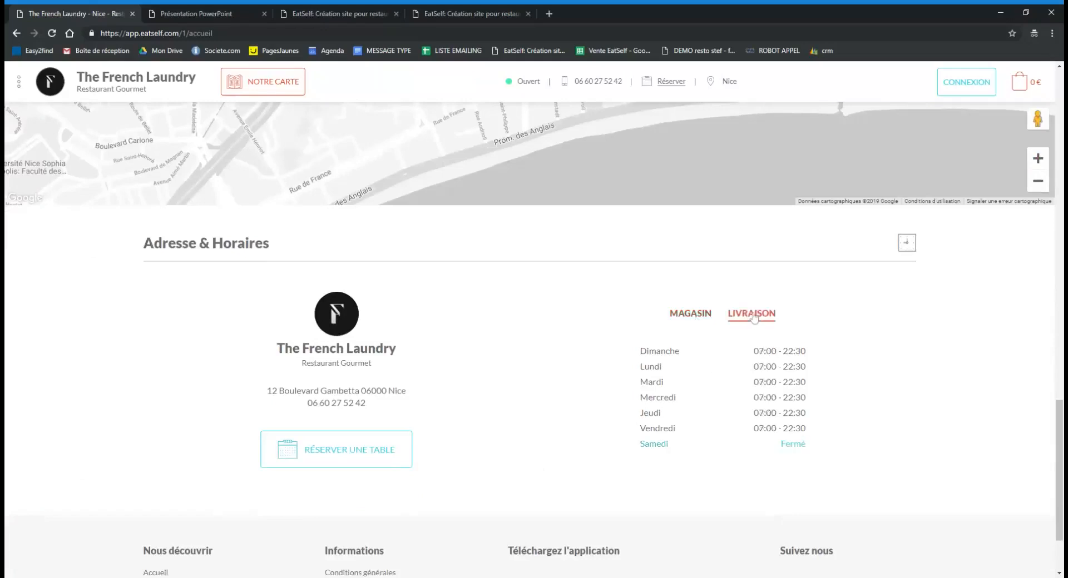
click(695, 314)
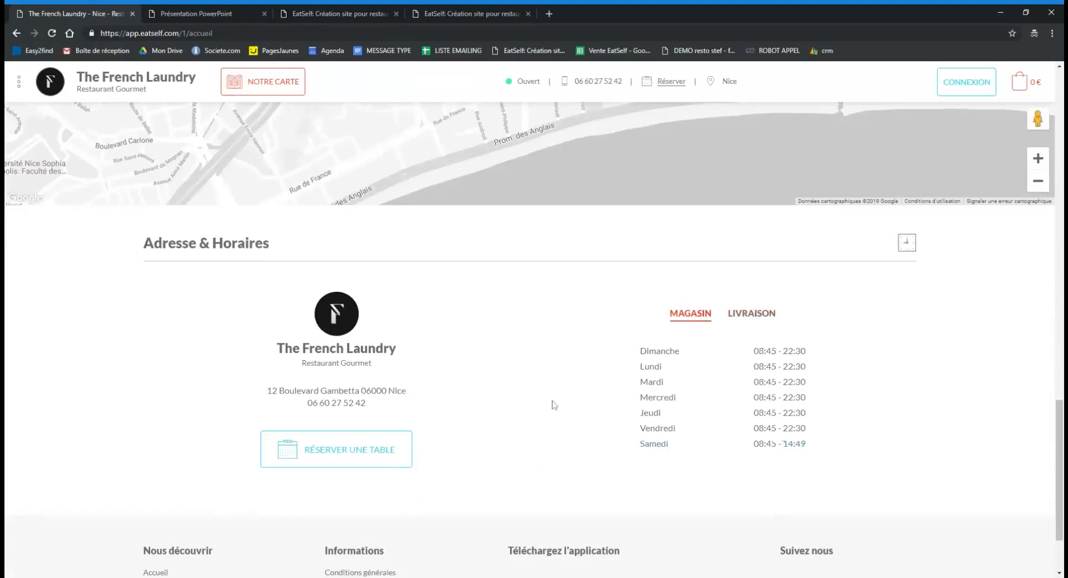
scroll(437, 440, down, 1)
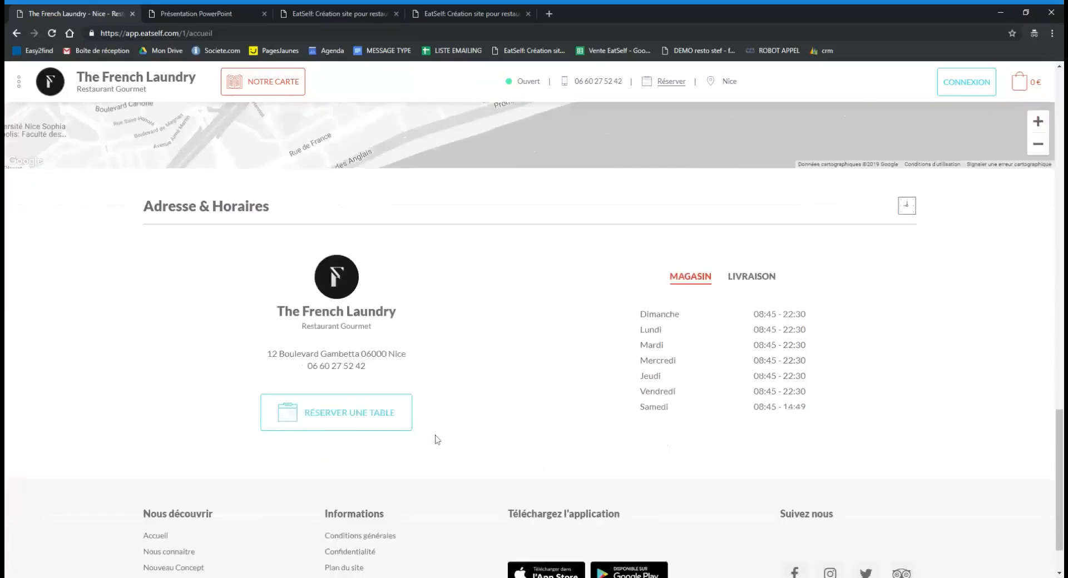
scroll(437, 440, down, 2)
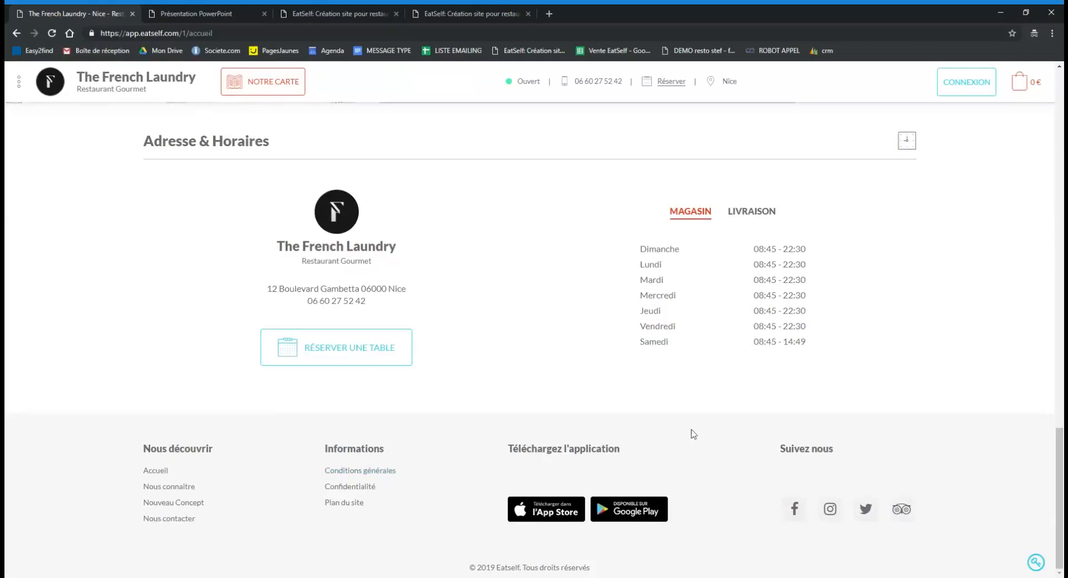
Scroll back to the six Notre Carte categories, including Apéritif on promotion at 15,00 €.
scroll(1011, 502, up, 2)
scroll(1011, 502, up, 10)
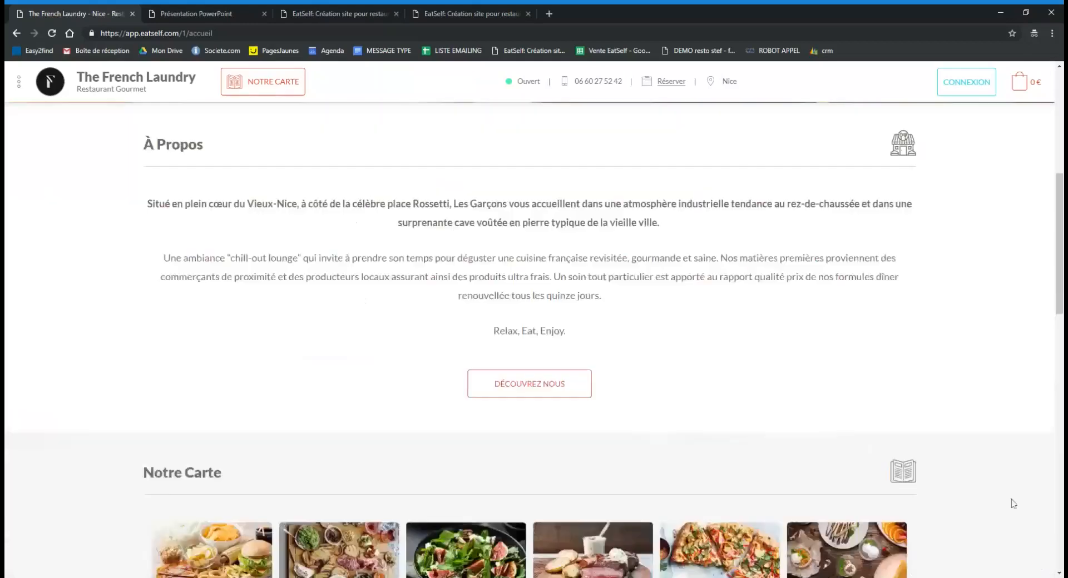
scroll(1013, 504, up, 7)
scroll(1013, 504, down, 10)
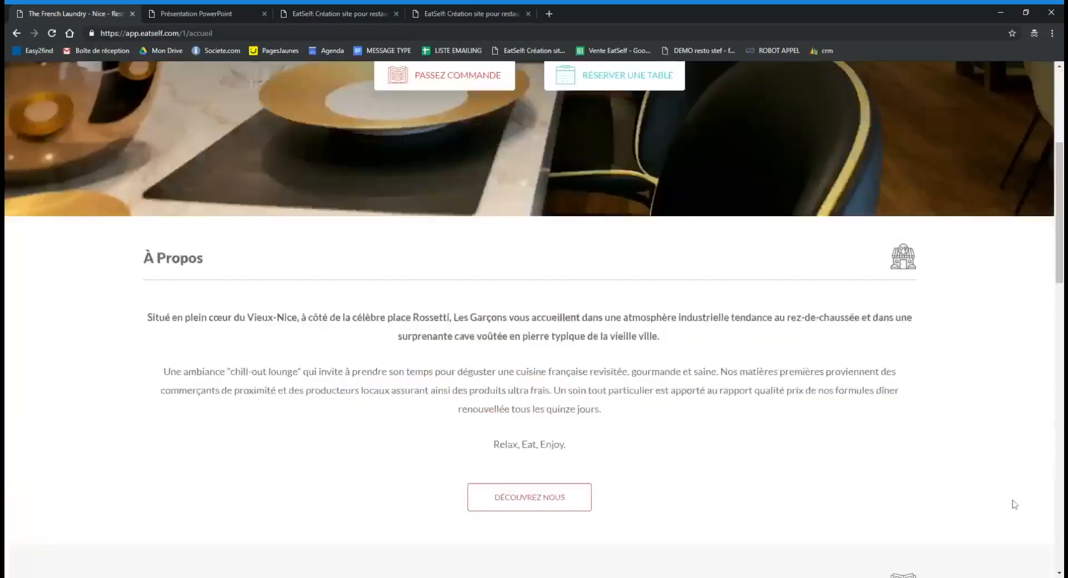
scroll(1014, 505, down, 1)
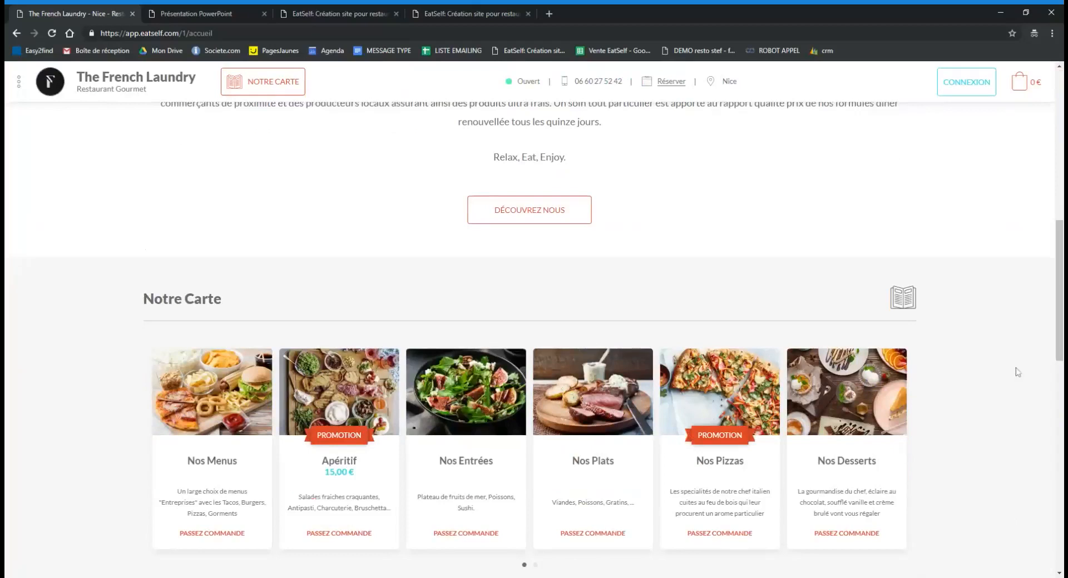
scroll(1017, 374, down, 1)
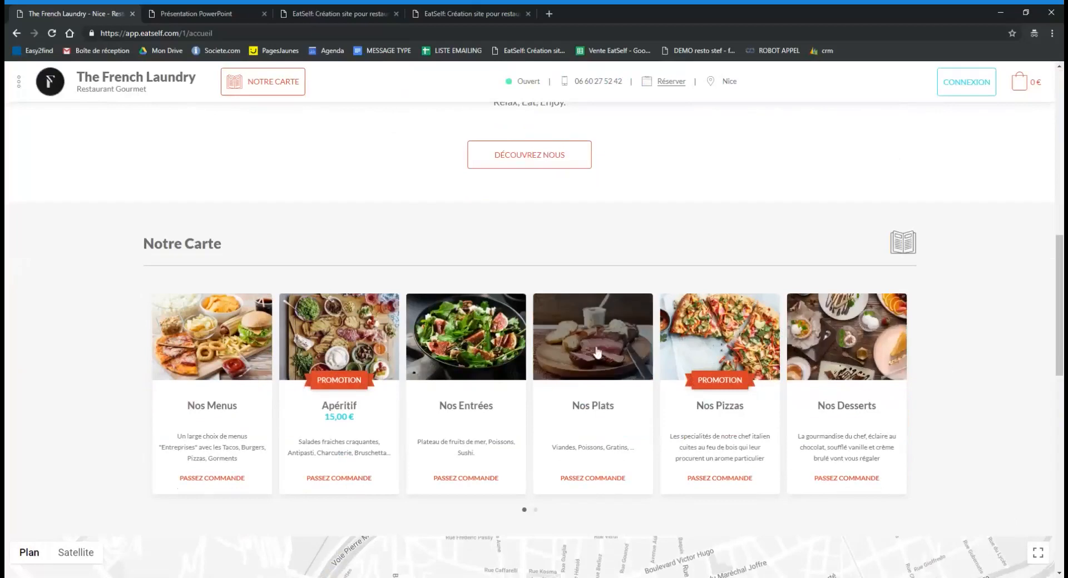
Open Nos Pizzas and bring up the Saumon pizza's options at a 12,00 € base price.
click(747, 336)
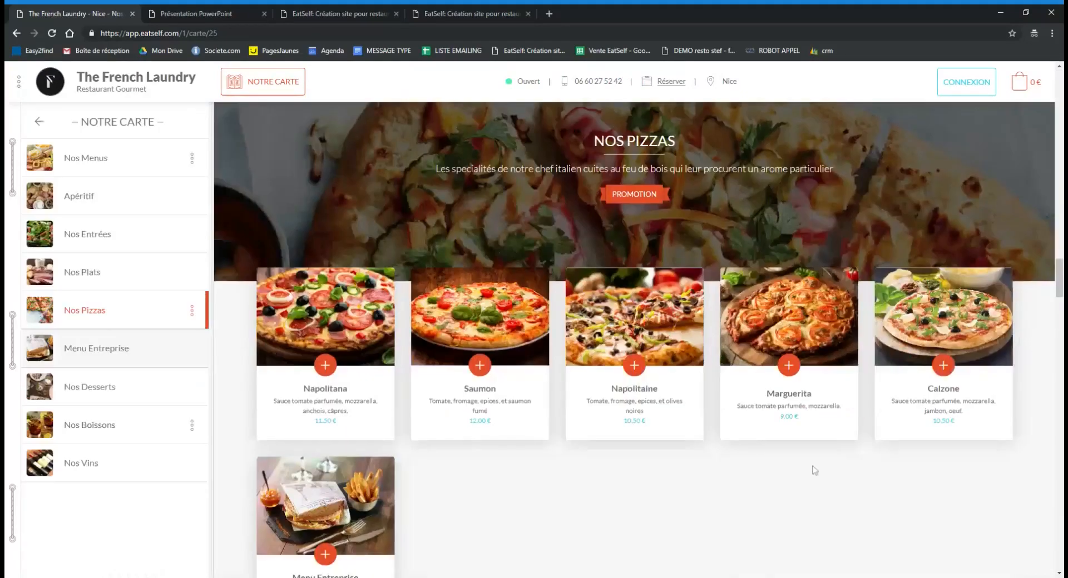
scroll(814, 470, up, 1)
scroll(813, 470, down, 2)
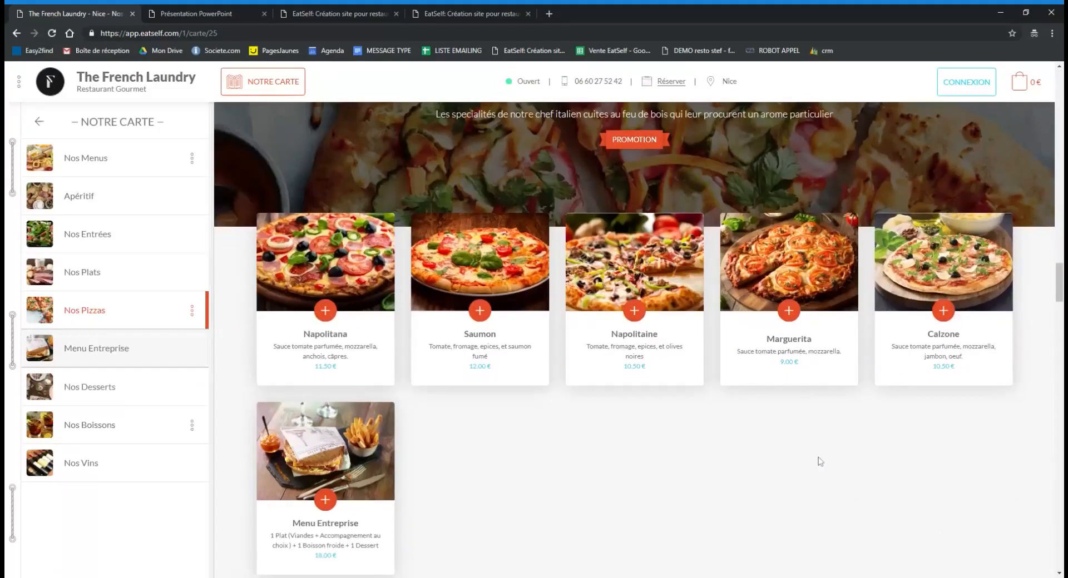
scroll(603, 435, up, 2)
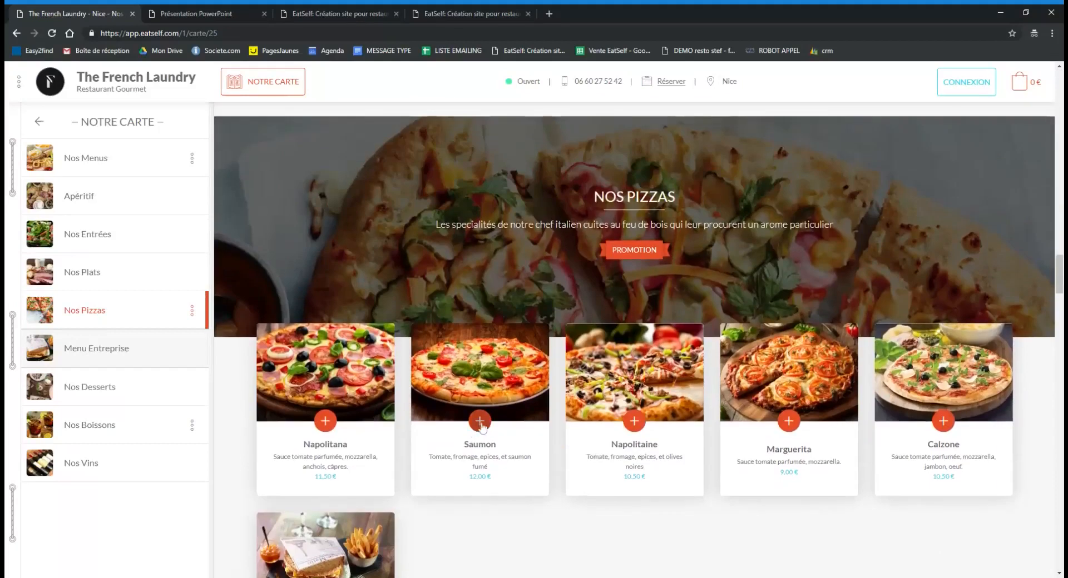
click(480, 423)
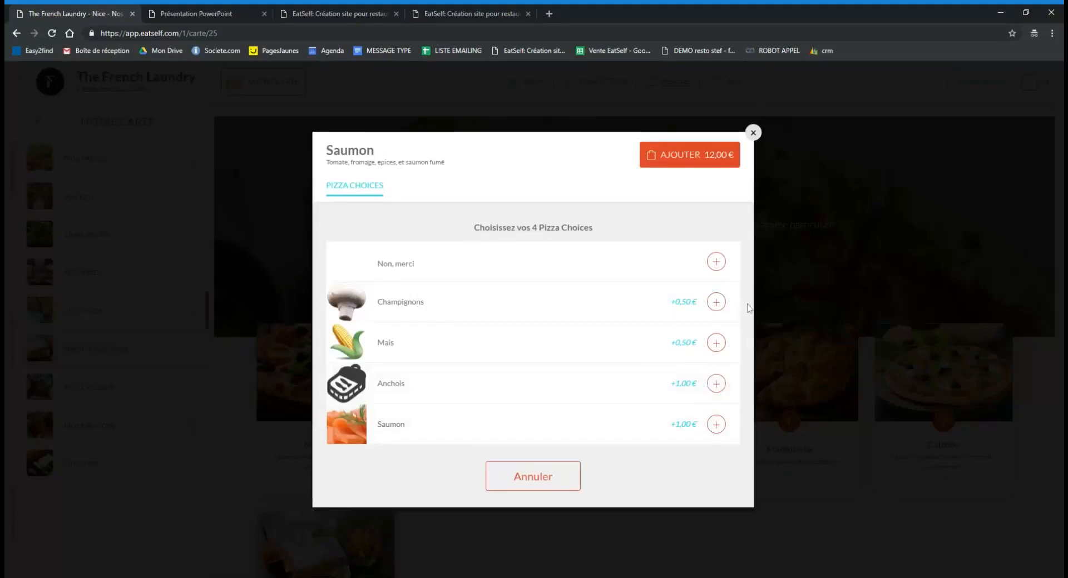
Add a Saumon pizza with Champignons, Mais and Anchois to the cart.
click(716, 302)
click(716, 337)
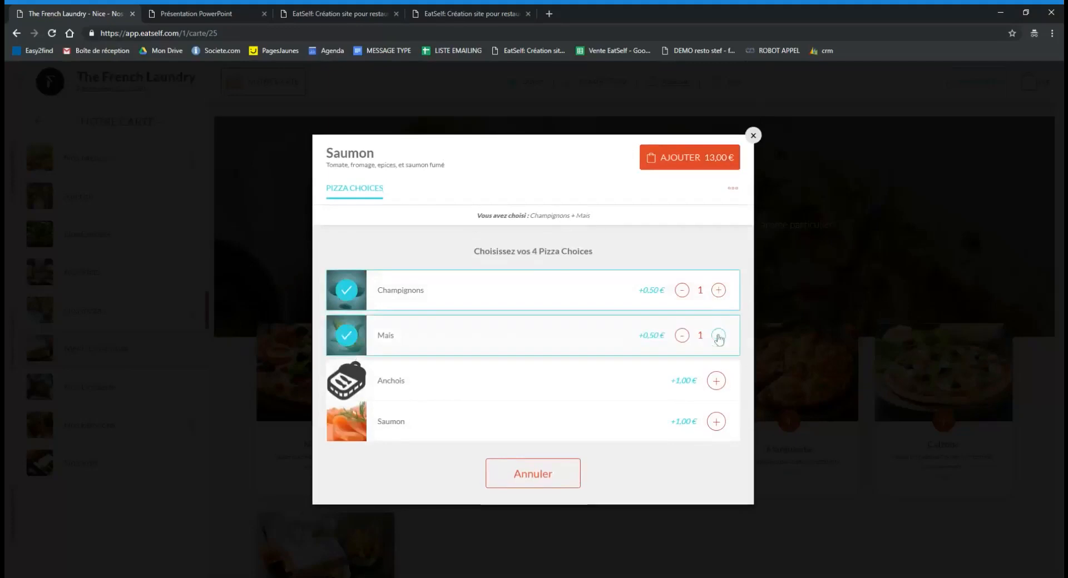
click(716, 382)
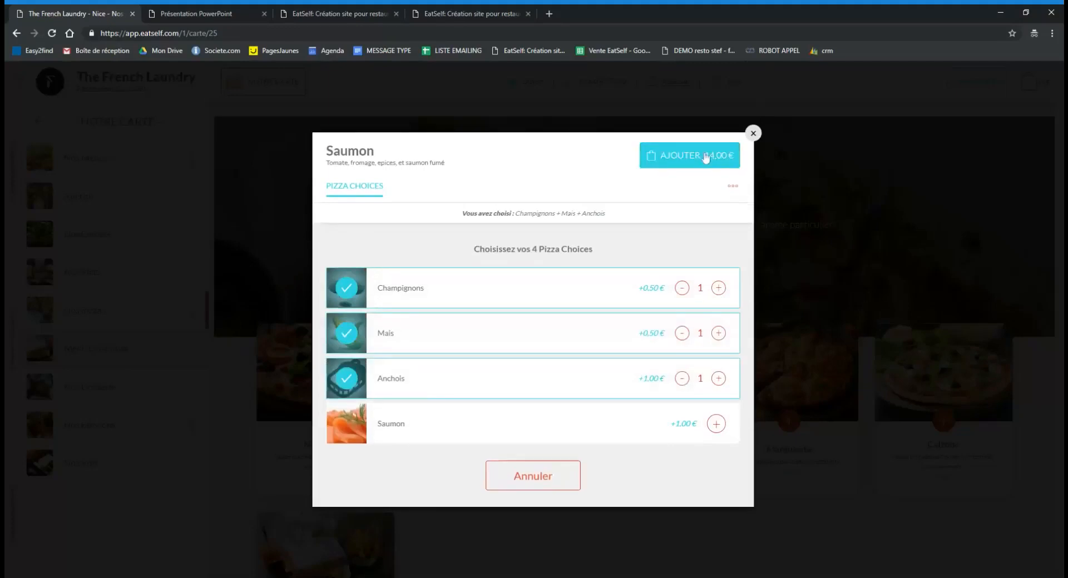
click(705, 159)
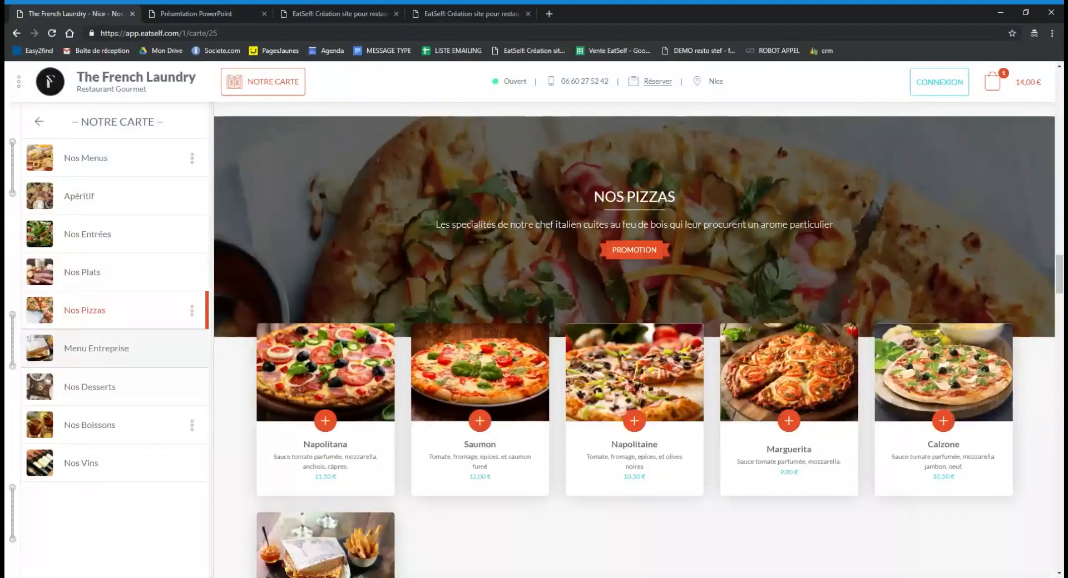
Add Hamburger 3 and Hamburger 2 from Nos Entrées, then review the 25,00 € cart.
click(109, 255)
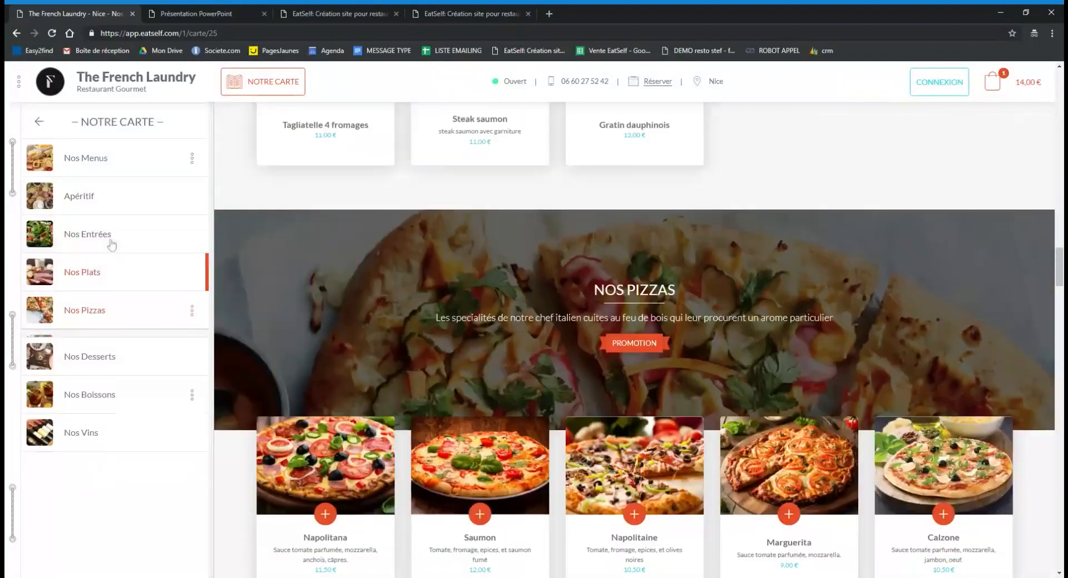
click(111, 244)
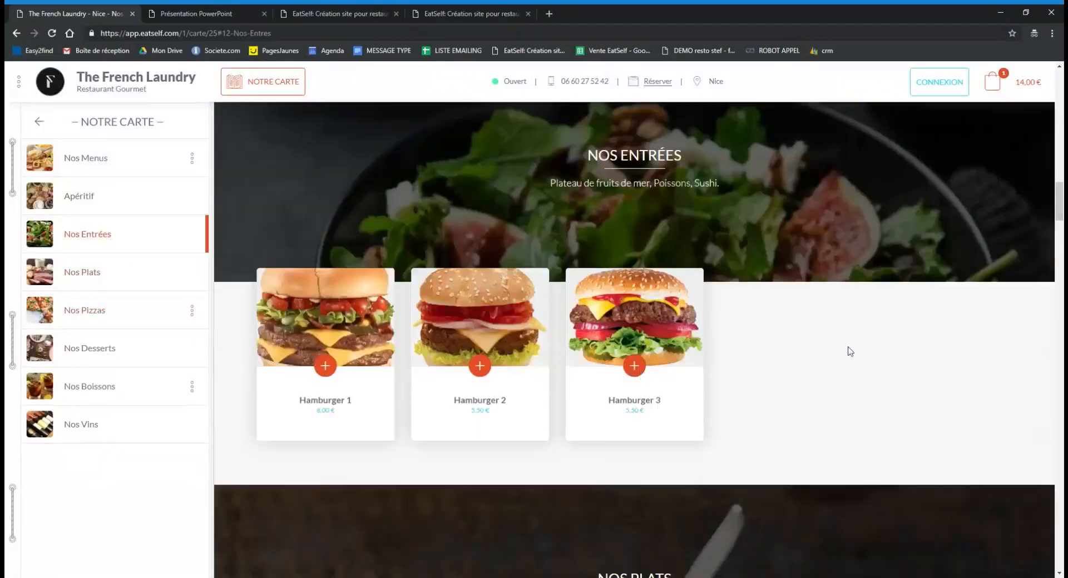
click(634, 367)
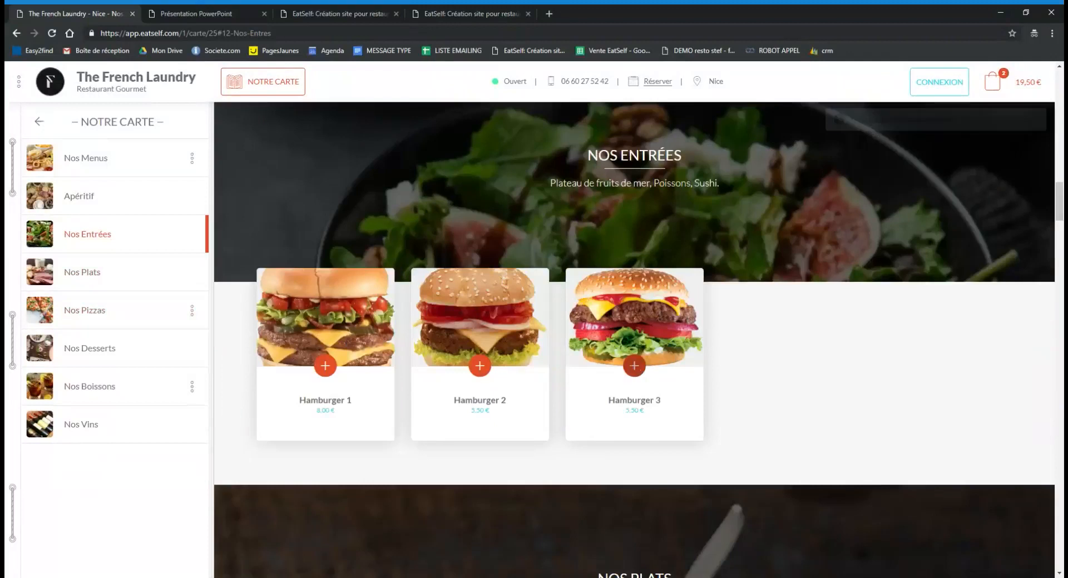
click(479, 365)
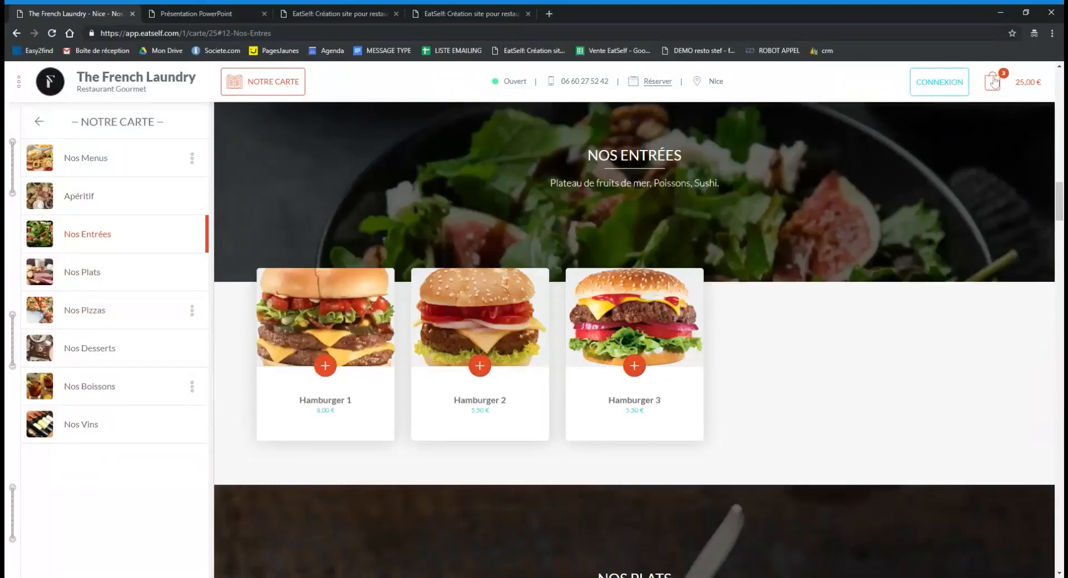
click(993, 82)
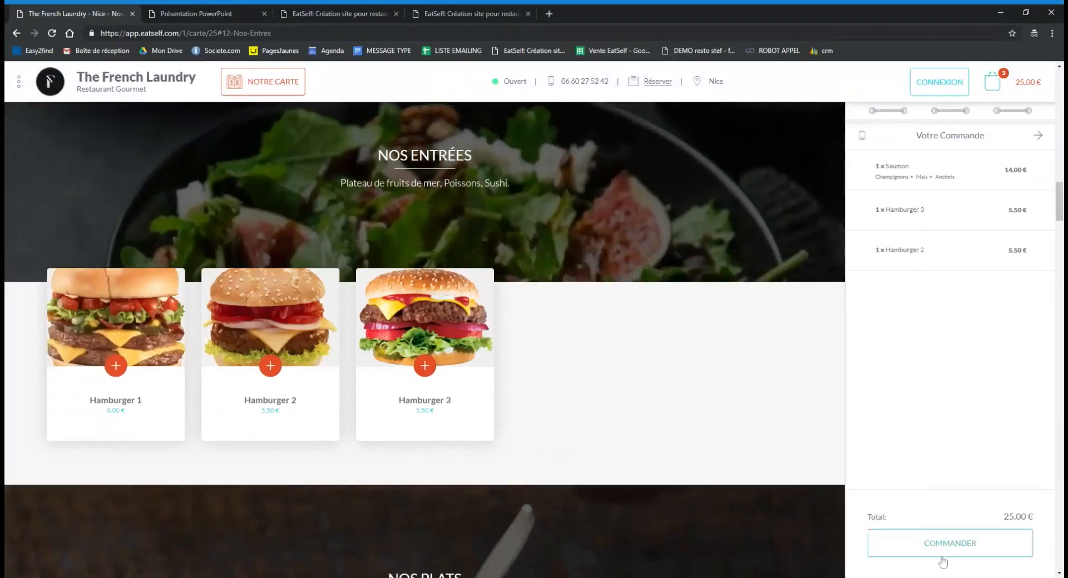
Start the COMMANDER checkout, view the 'Créez un compte ici' sign-up form, then close it.
click(950, 548)
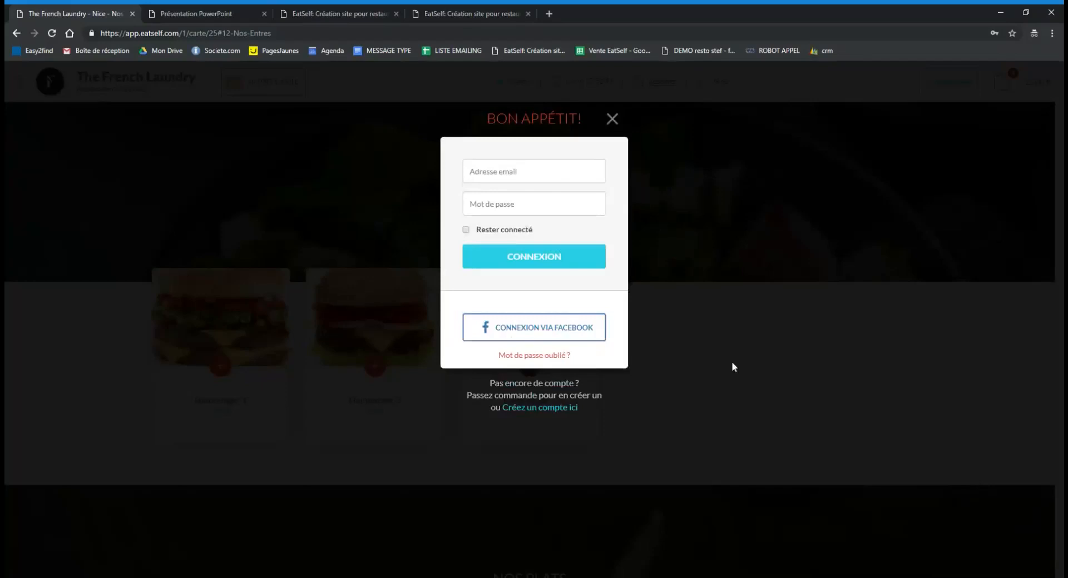
click(538, 409)
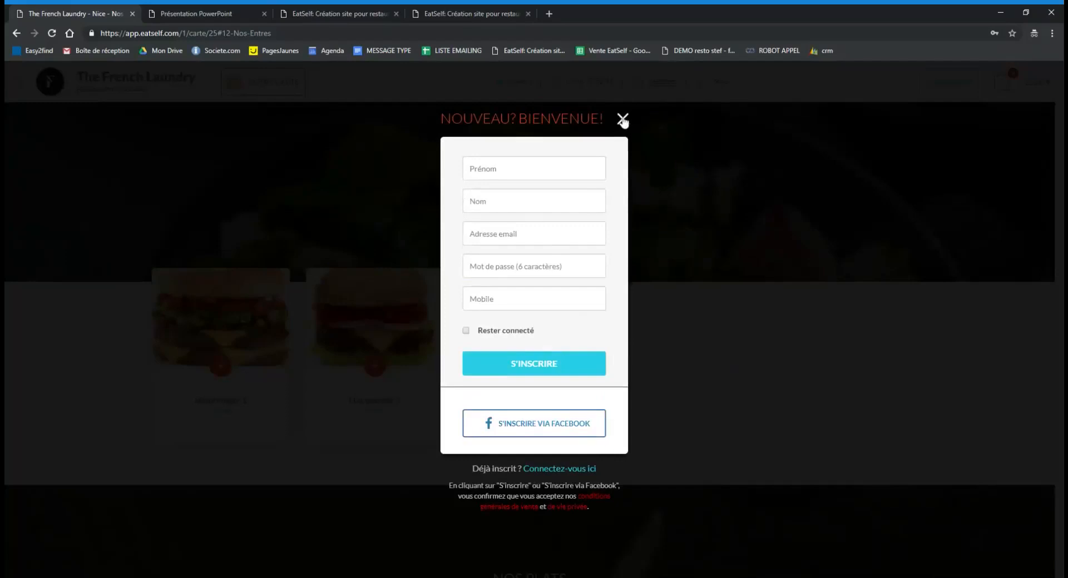
click(622, 120)
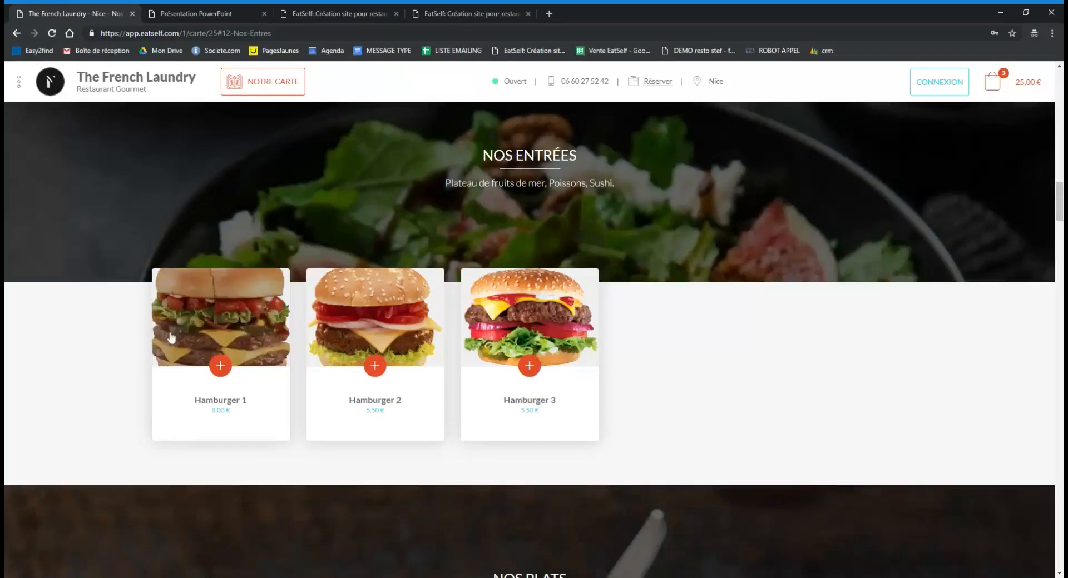
Leave the restaurant site via the Présentation PowerPoint tab for the EatSelf free-trial sign-up page.
scroll(779, 369, down, 3)
scroll(779, 369, up, 8)
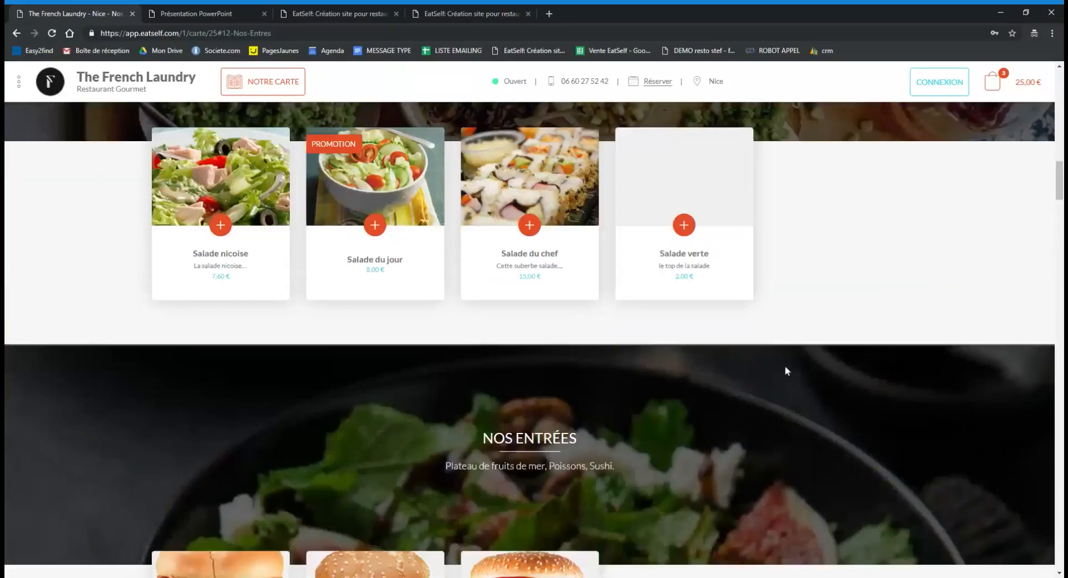
scroll(108, 207, up, 15)
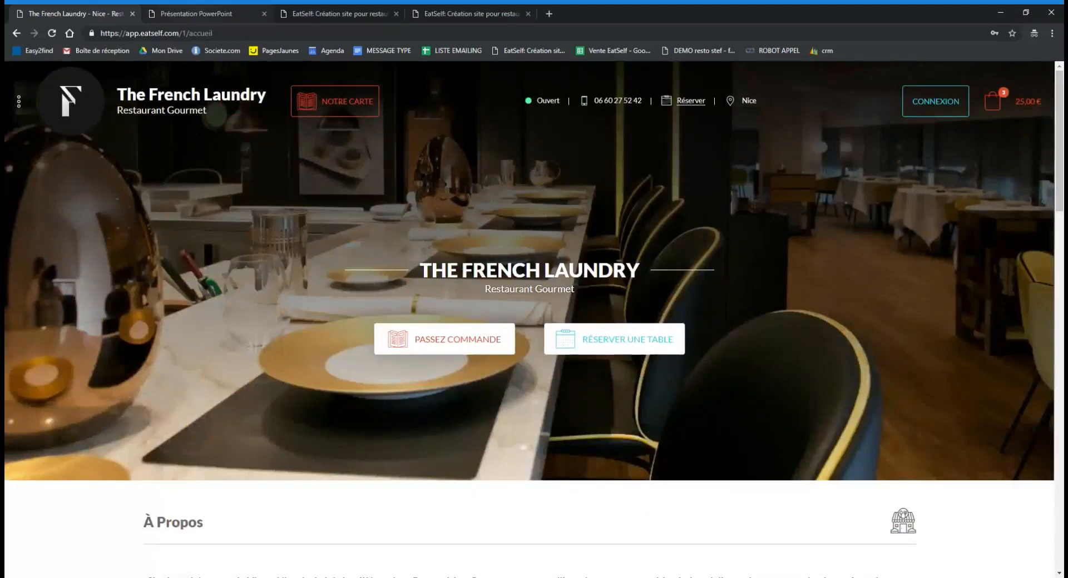
click(193, 6)
click(312, 7)
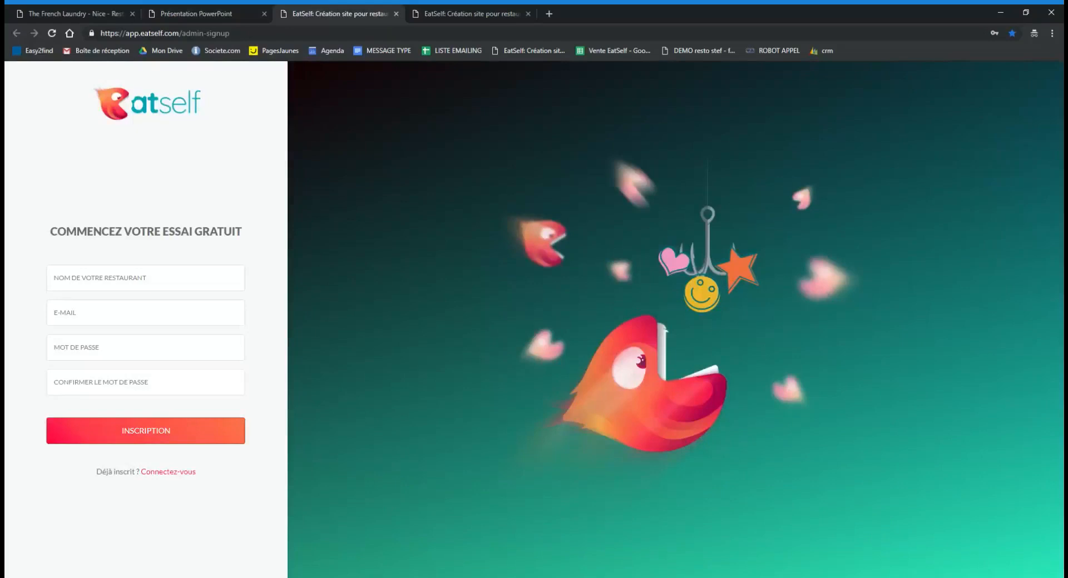
Focus the MOT DE PASSE field, then switch to the admin's Détails de l'établissement page.
click(185, 336)
click(462, 9)
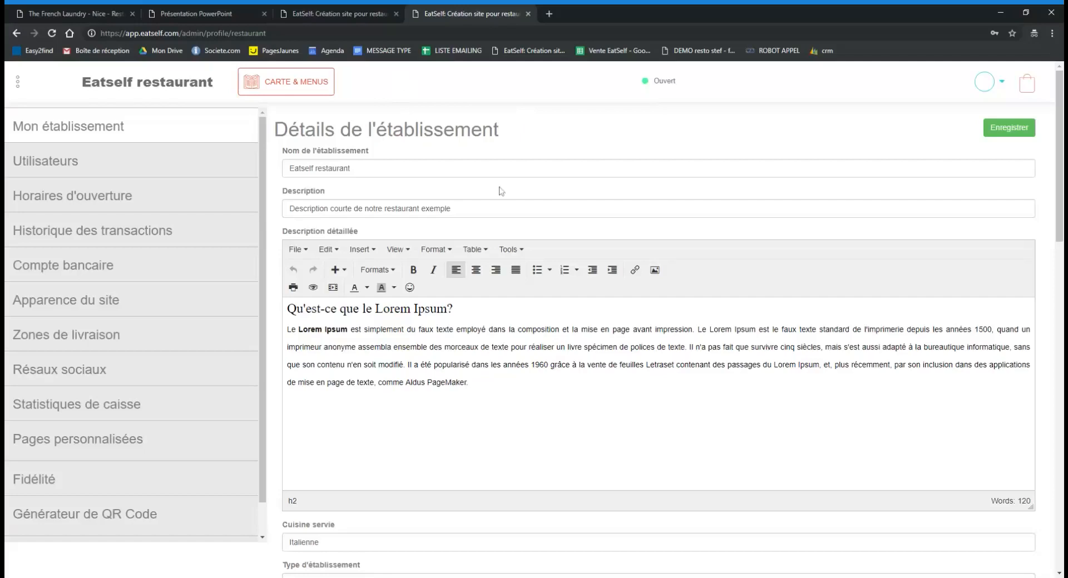
click(500, 208)
key(ctrl+shift+Left)
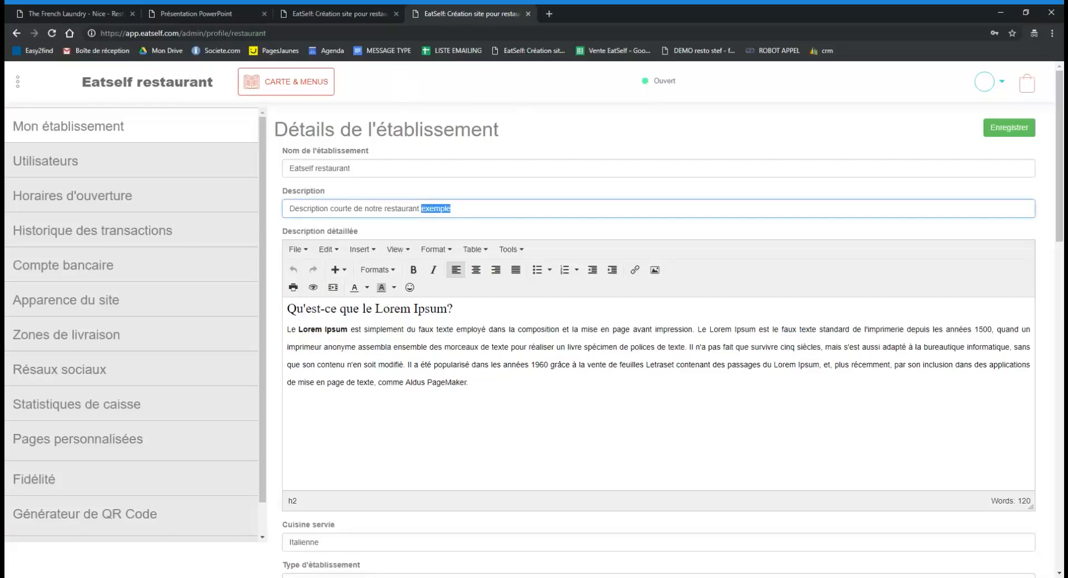
triple_click(437, 343)
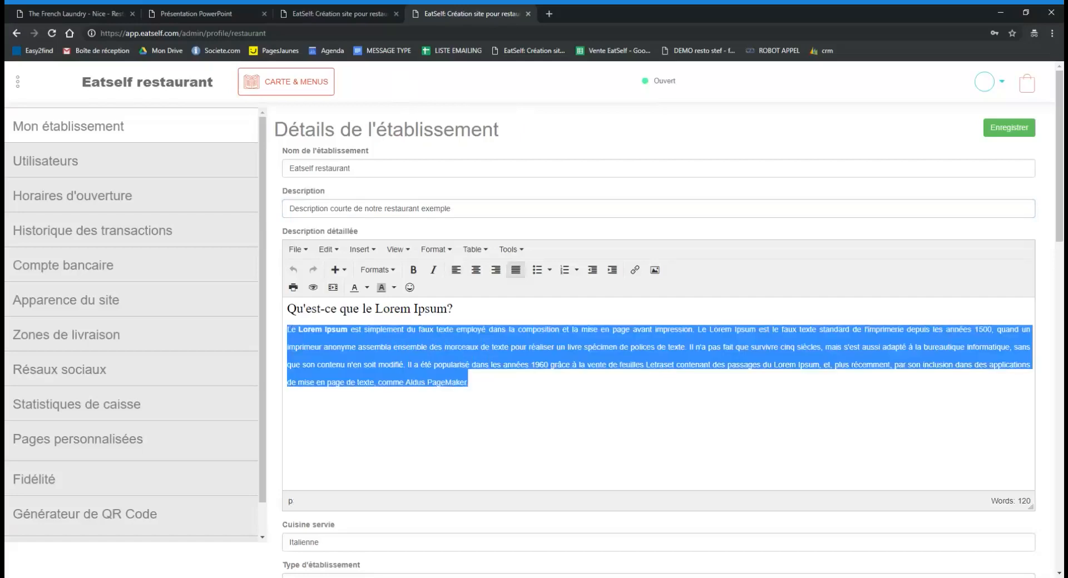
scroll(646, 352, down, 3)
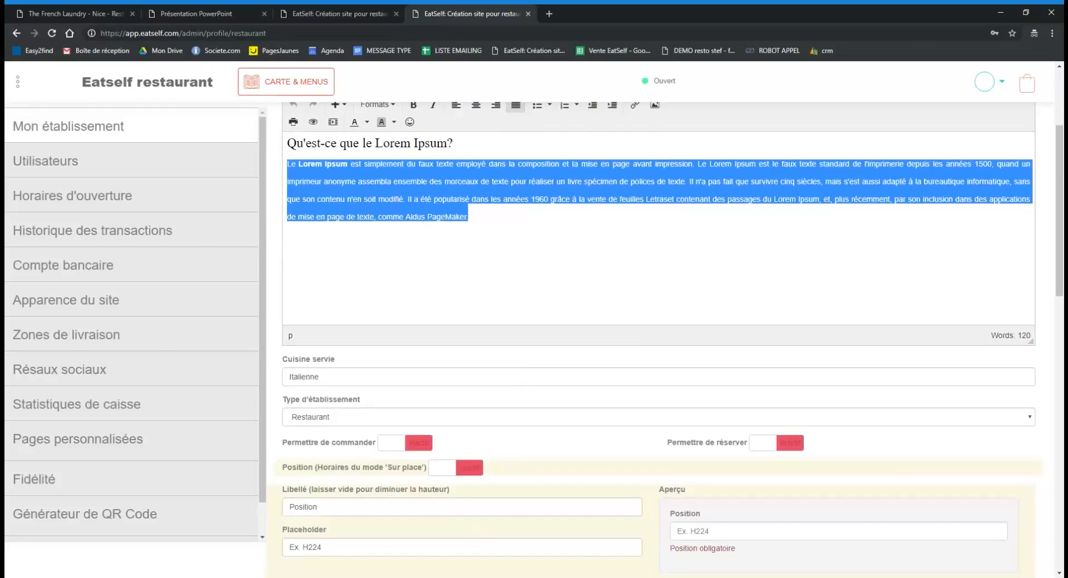
click(354, 360)
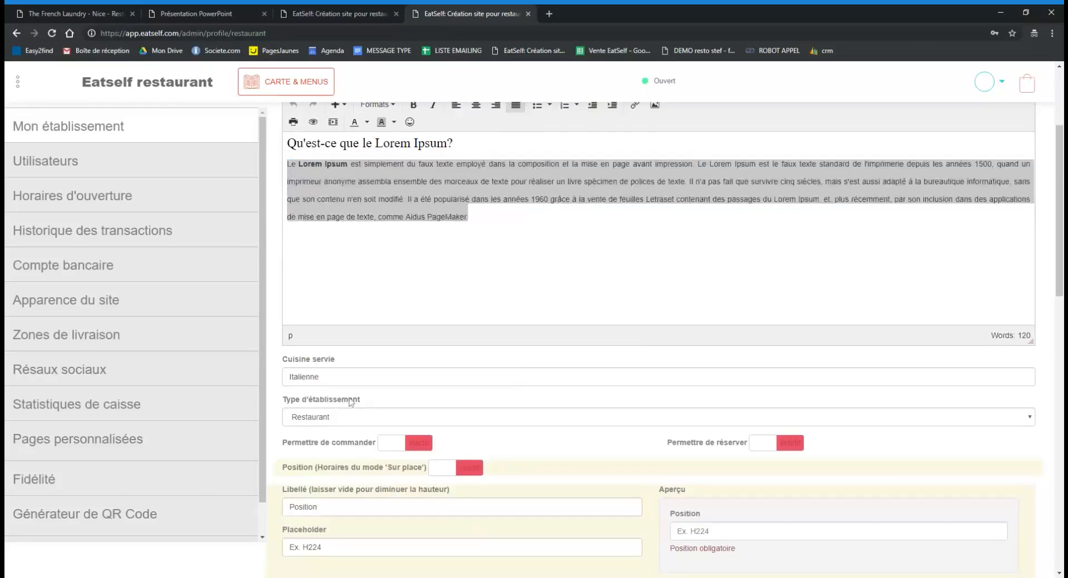
scroll(401, 390, down, 3)
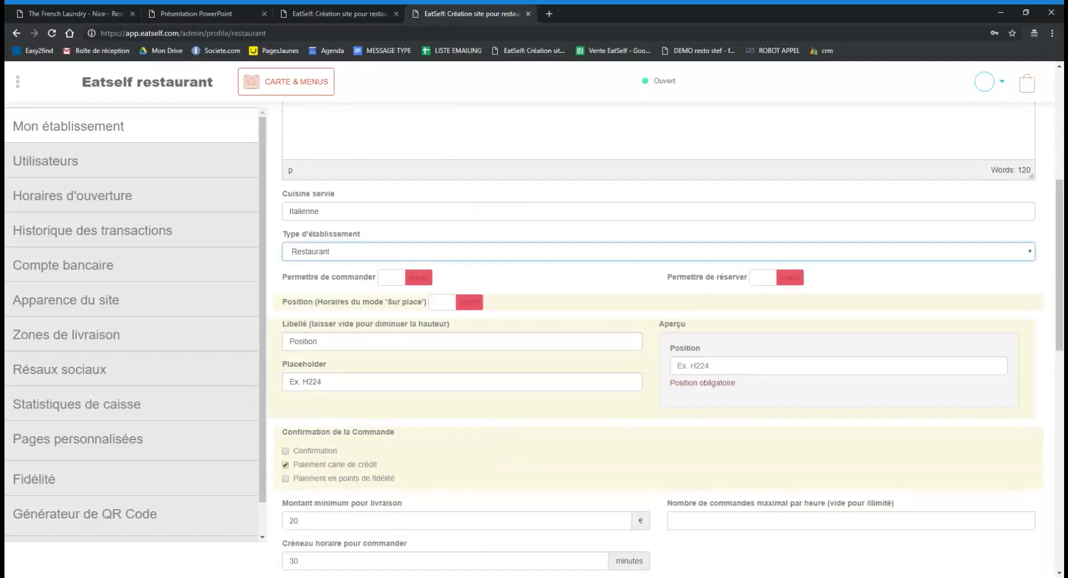
scroll(584, 361, down, 4)
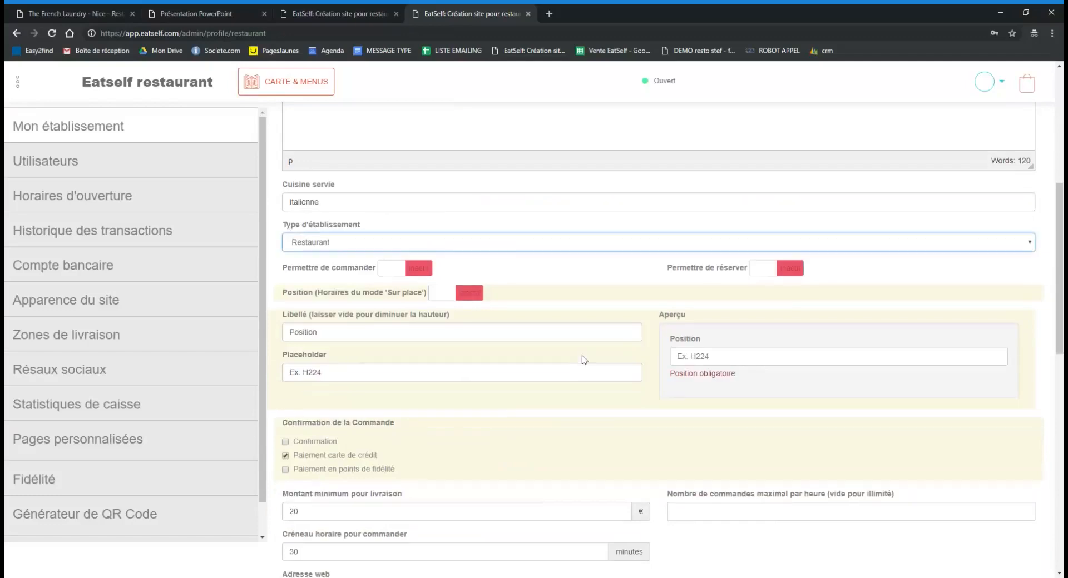
scroll(584, 358, up, 2)
scroll(579, 364, down, 3)
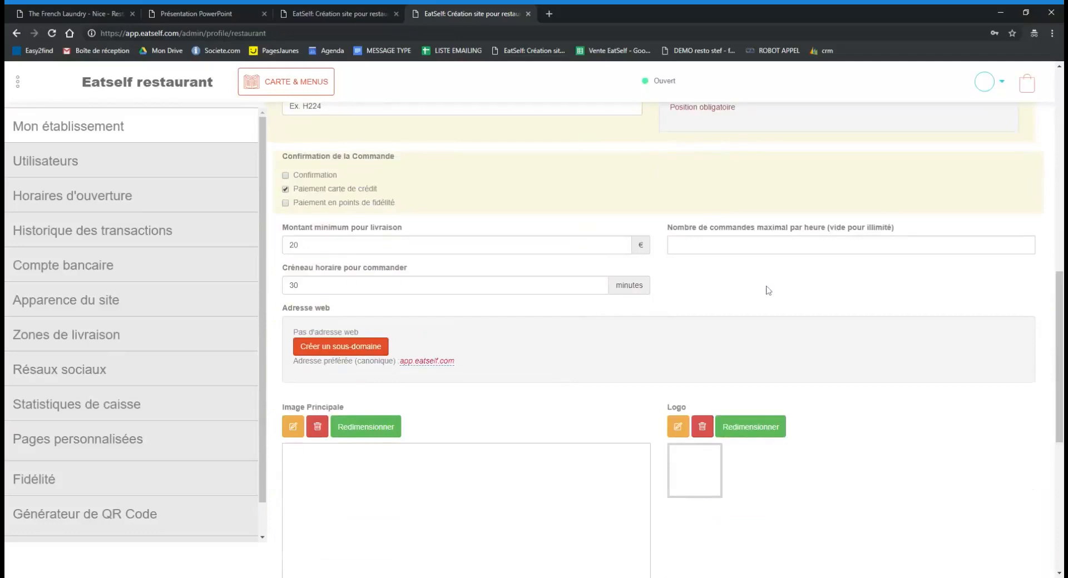
scroll(779, 300, down, 4)
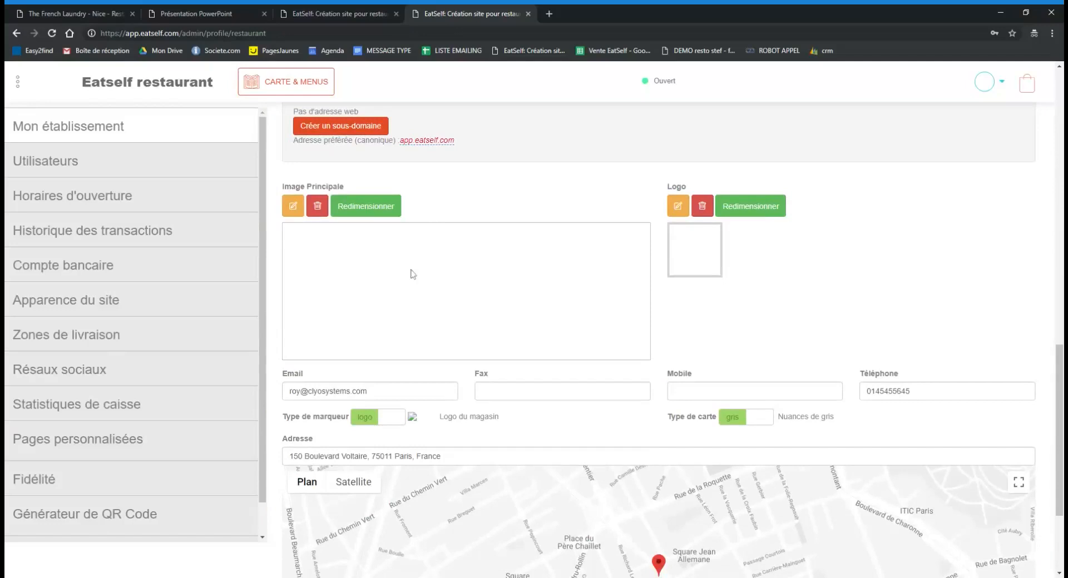
click(292, 214)
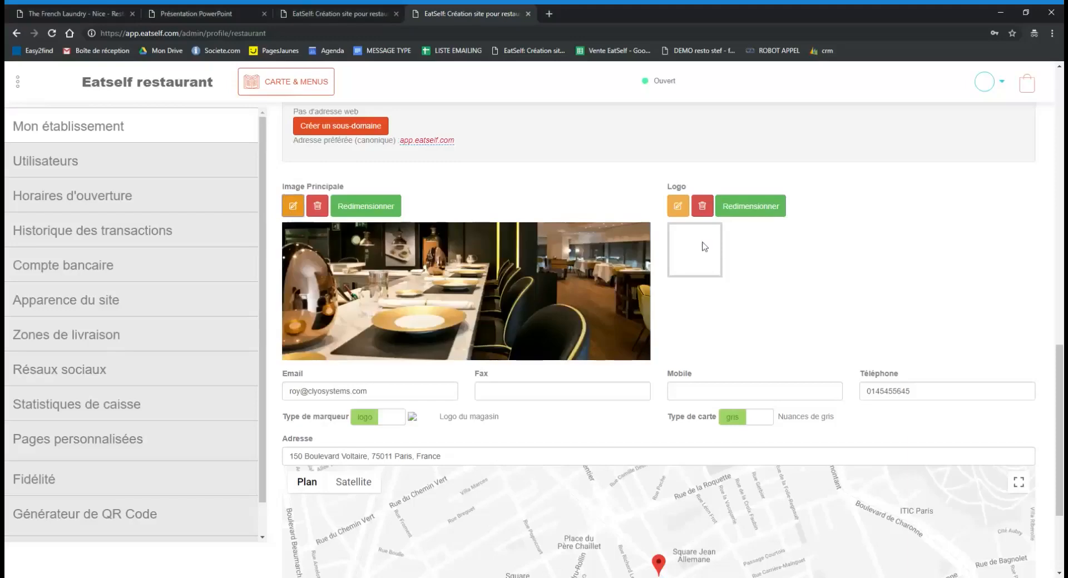
click(677, 214)
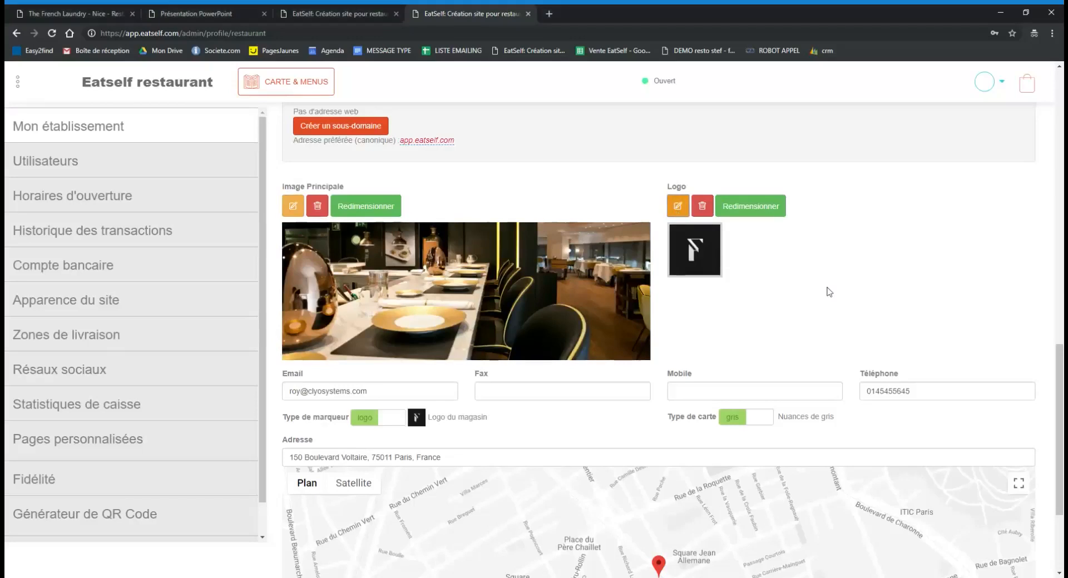
scroll(829, 292, down, 1)
scroll(829, 292, down, 1)
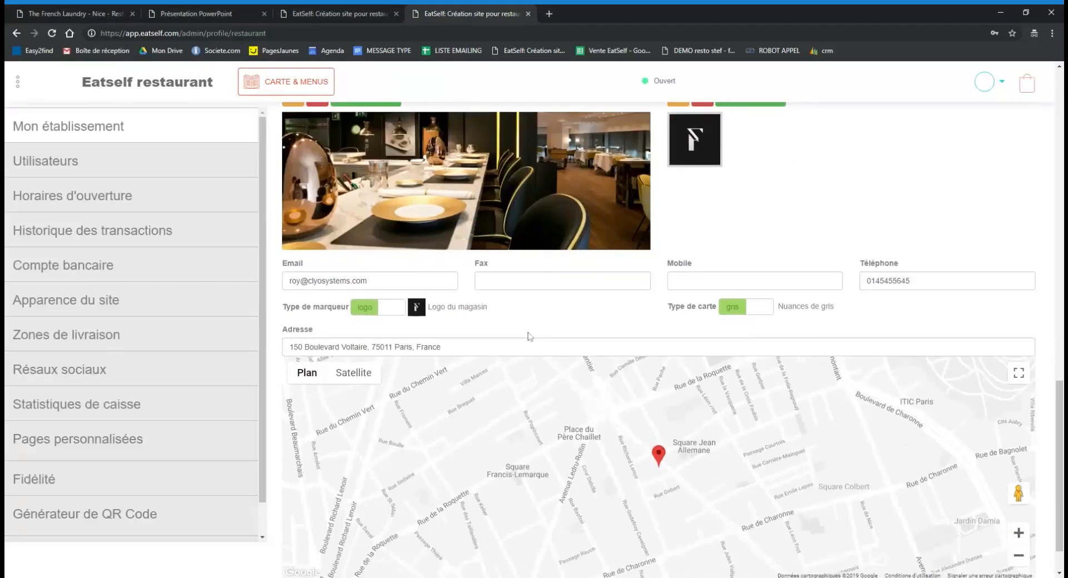
scroll(706, 385, down, 1)
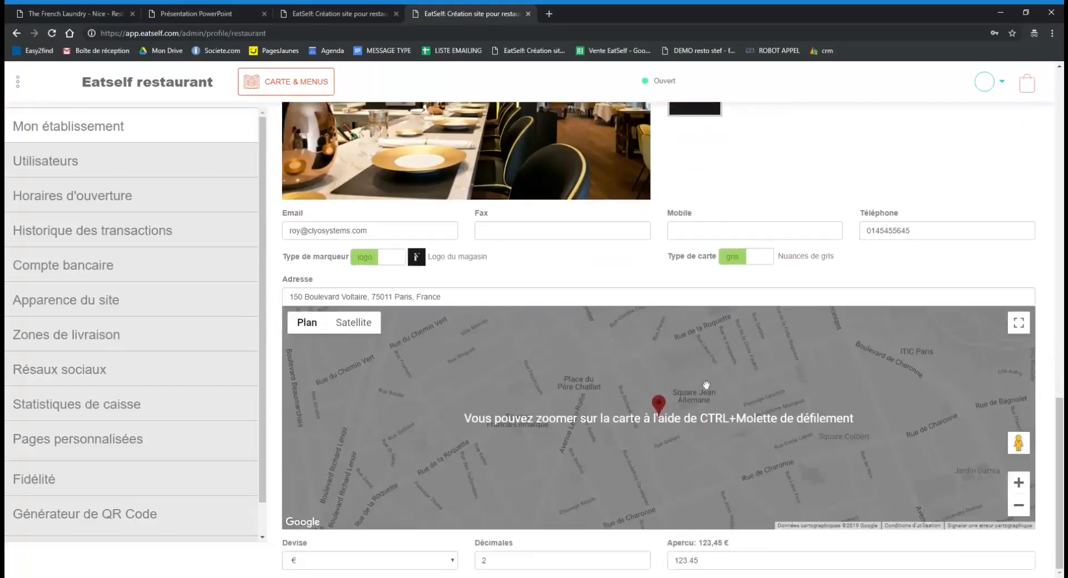
click(441, 296)
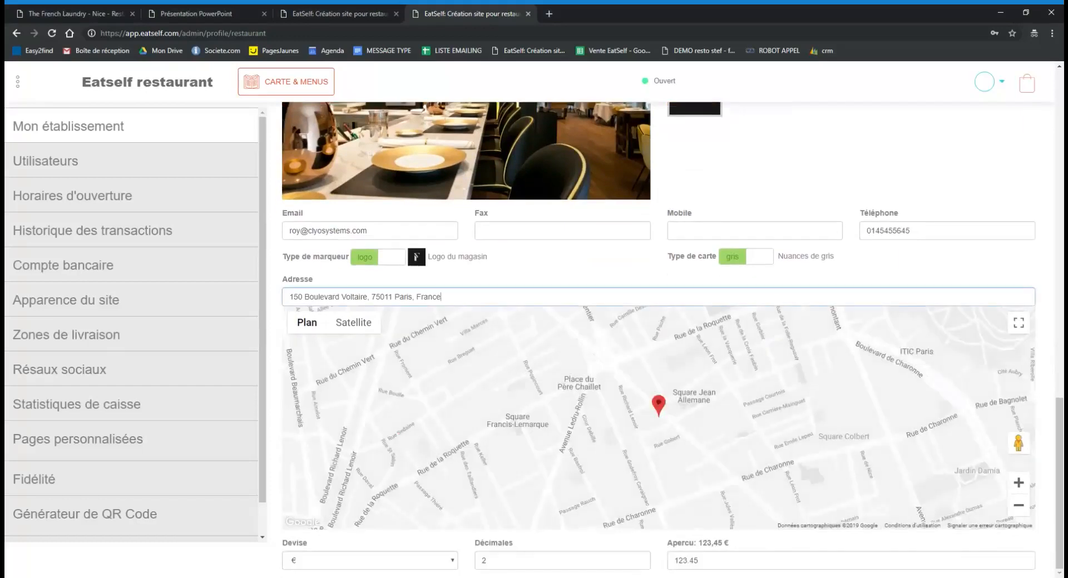
key(ctrl+a)
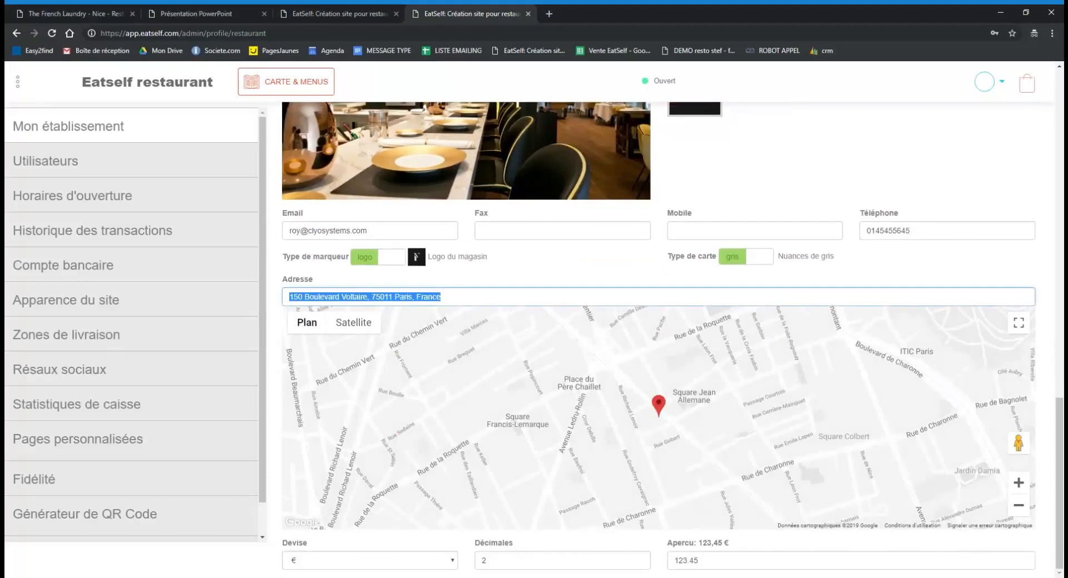
click(760, 261)
click(759, 260)
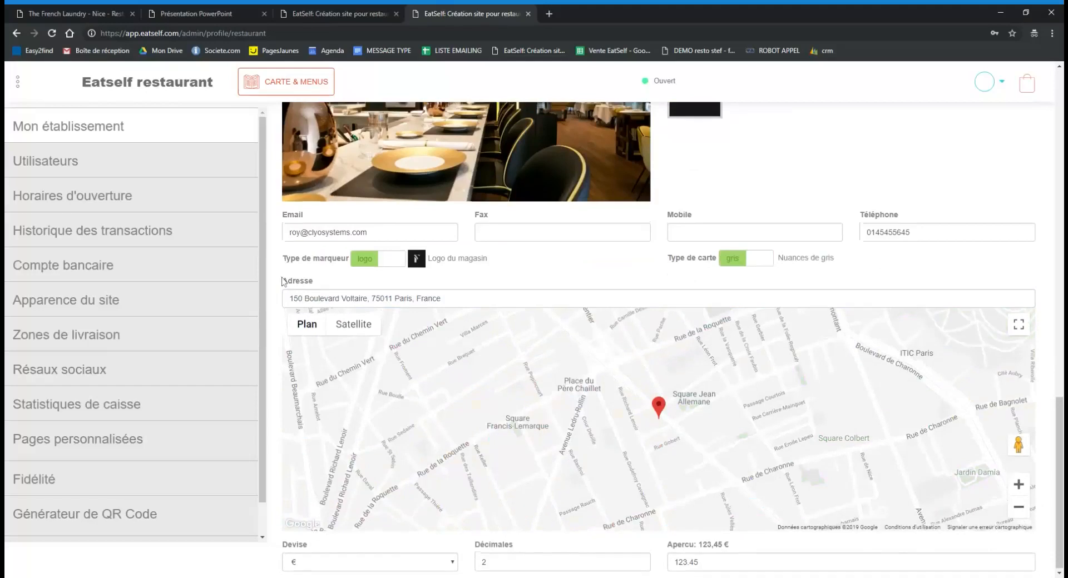
scroll(939, 299, up, 3)
scroll(939, 301, up, 10)
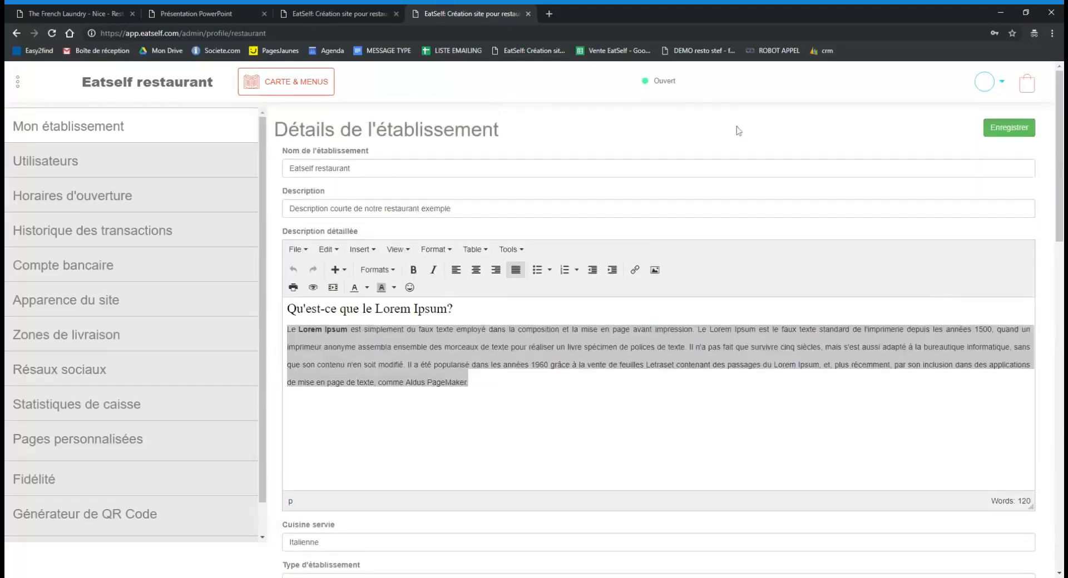
Review the single user on the Utilisateurs page, then go to Horaires d'ouverture.
click(133, 166)
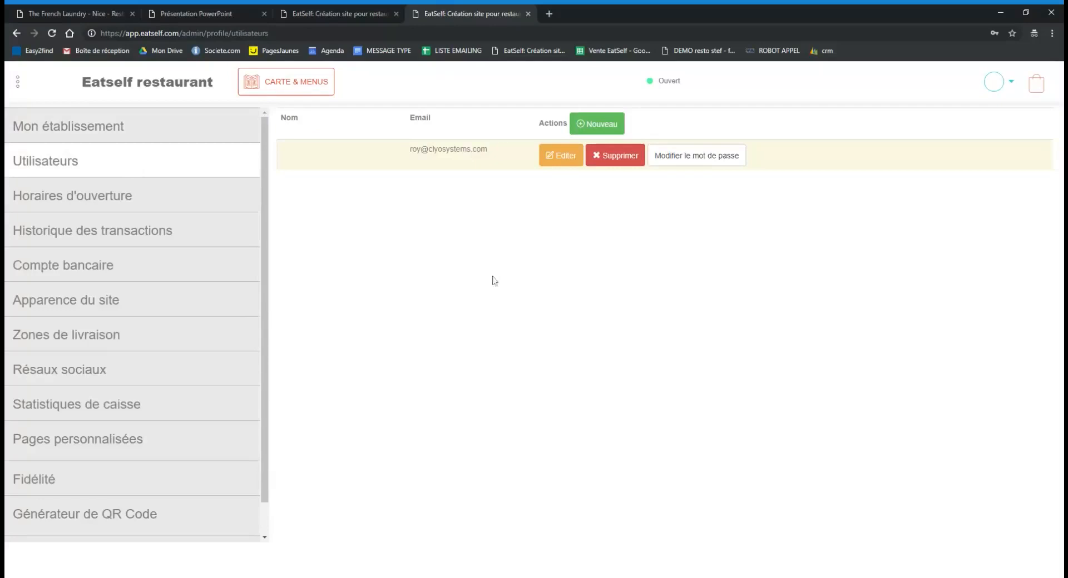
drag(495, 149, 409, 149)
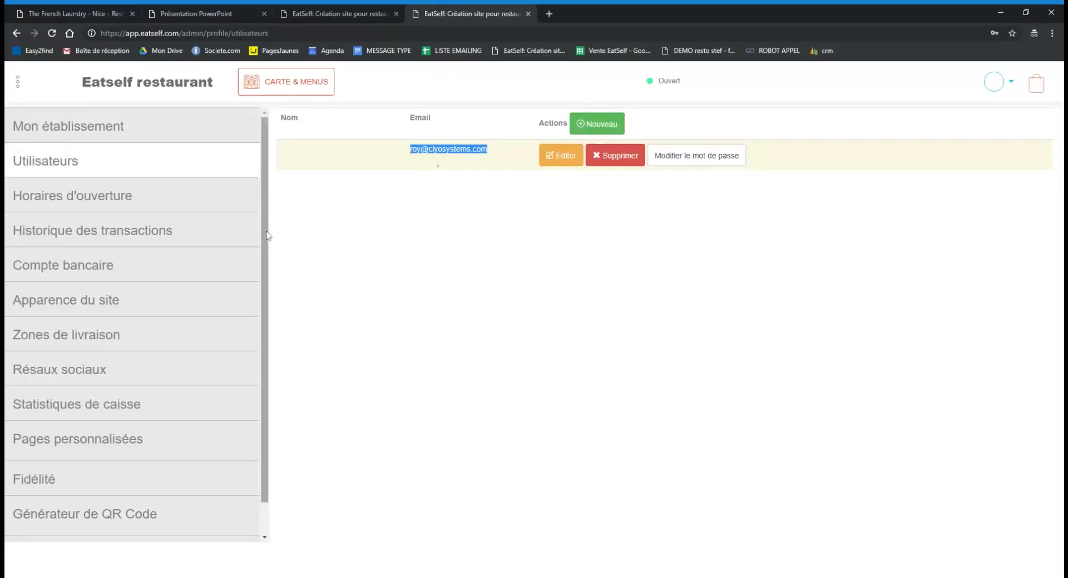
click(130, 199)
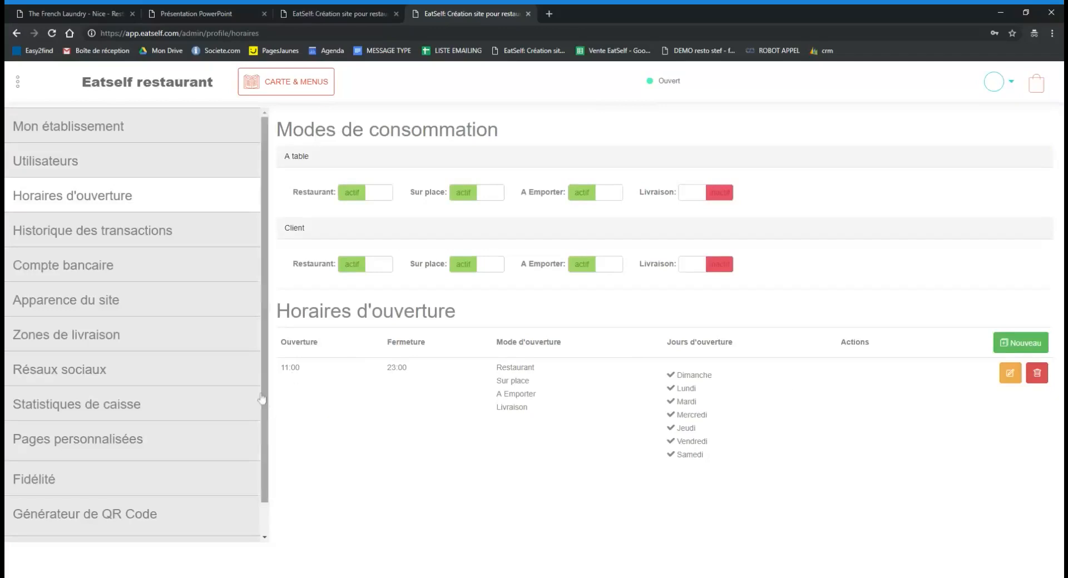
Show the Historique des transactions page with 0 € balance and 0 operations.
click(132, 230)
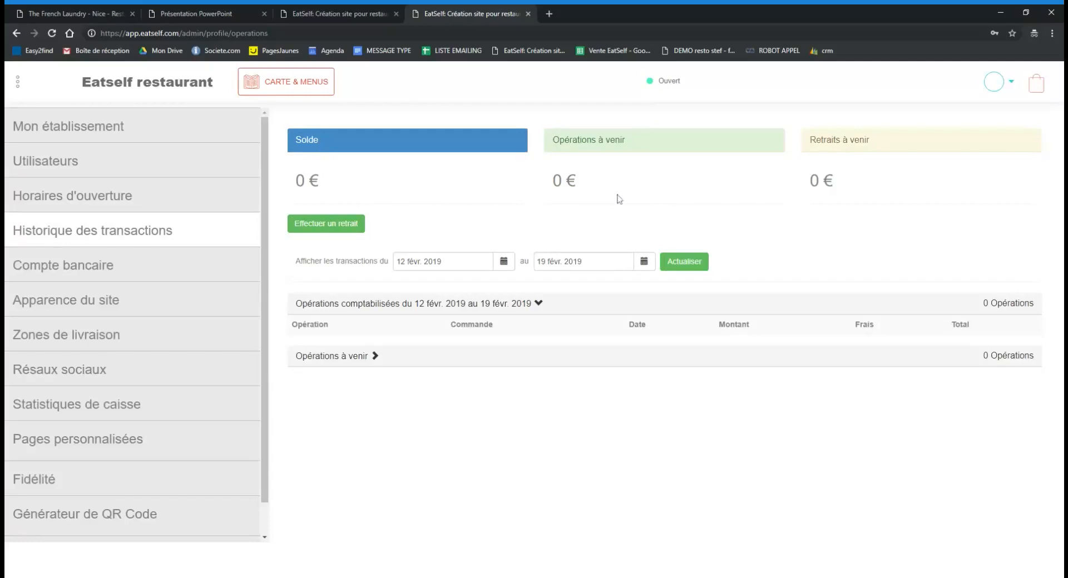
drag(625, 140, 552, 140)
click(568, 192)
double_click(557, 181)
click(515, 230)
double_click(298, 180)
click(355, 182)
click(333, 224)
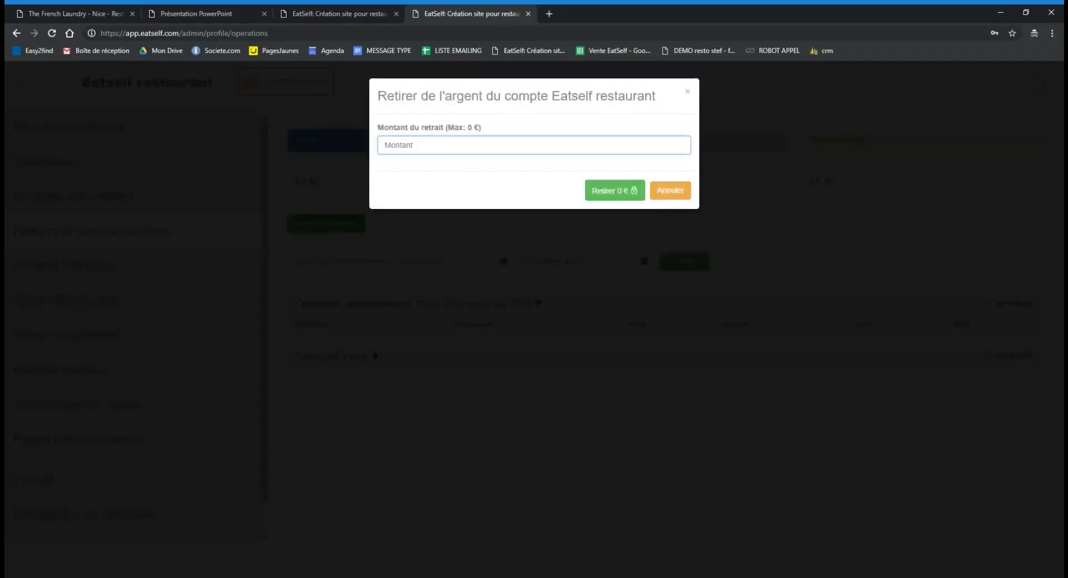
click(669, 191)
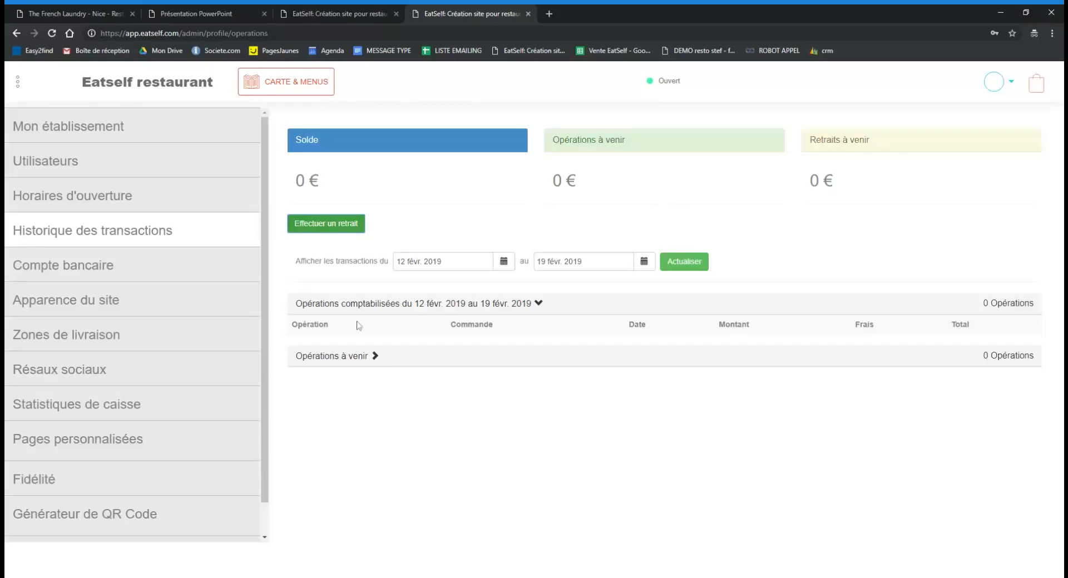
Look through the Compte bancaire bank and identity document sections, then open Apparence du site.
click(106, 268)
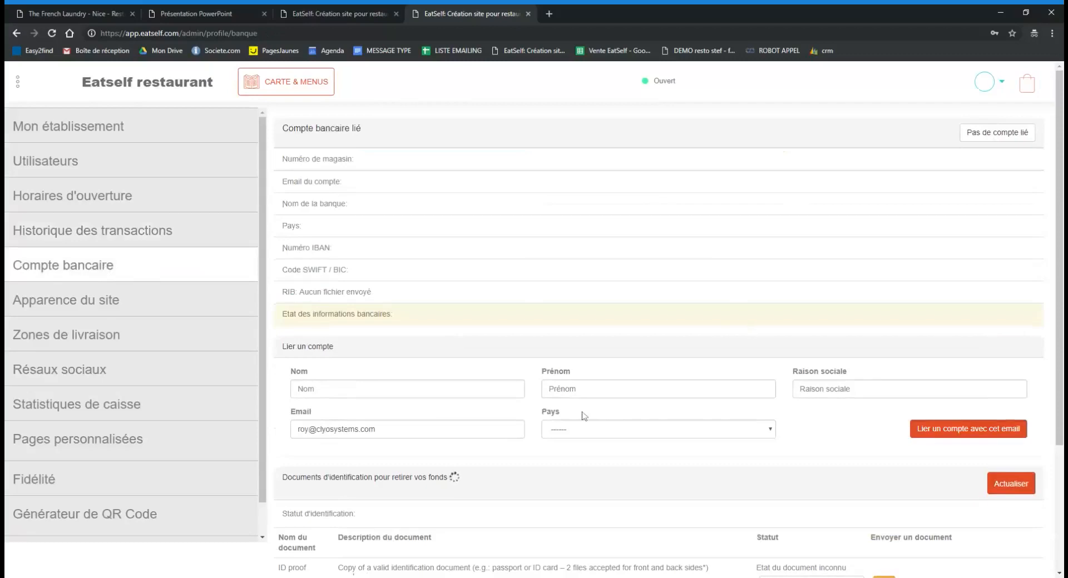
scroll(749, 414, down, 2)
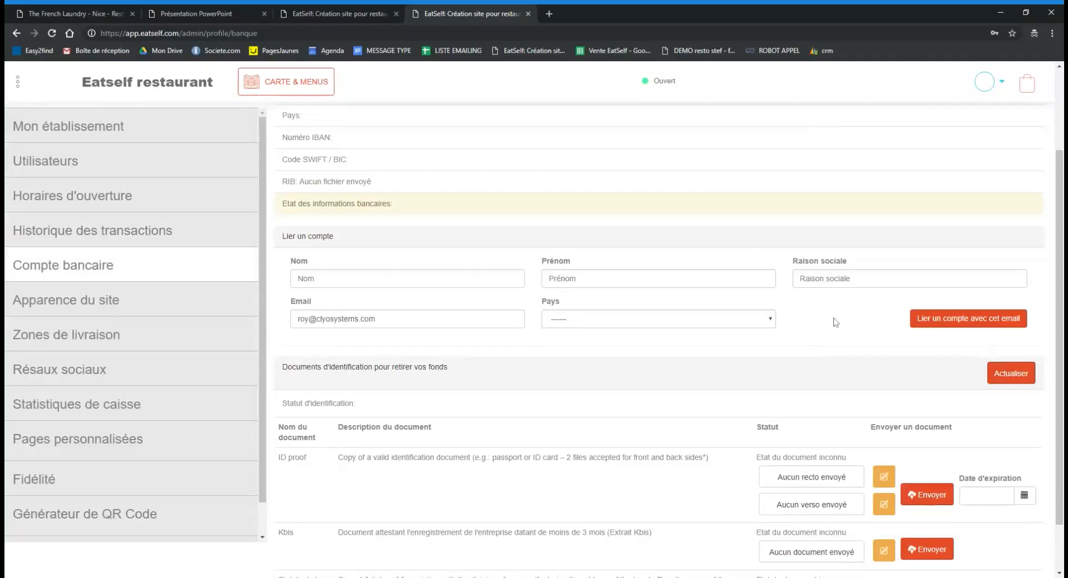
scroll(835, 322, up, 1)
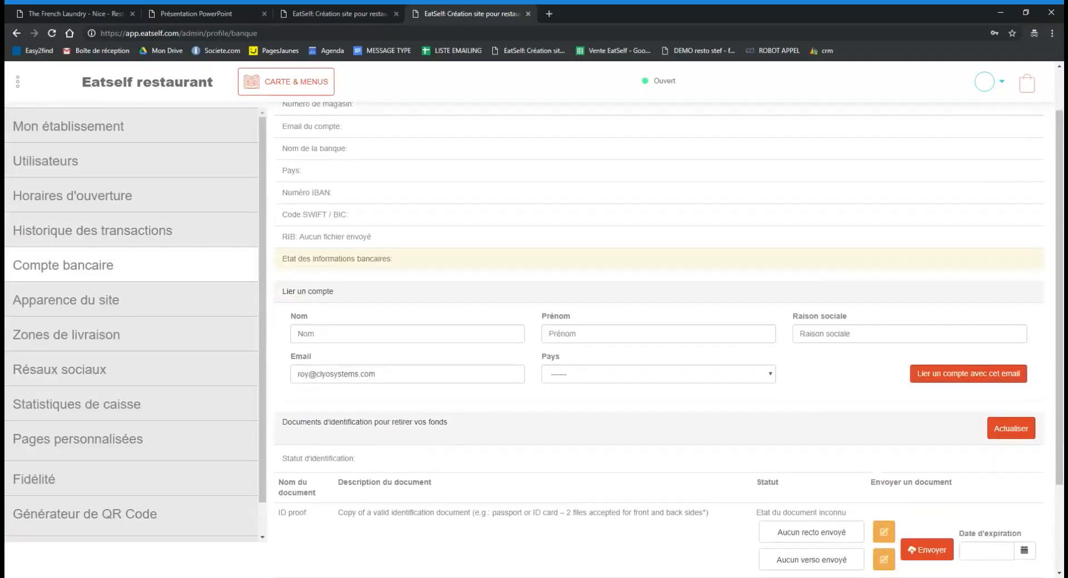
scroll(834, 392, down, 1)
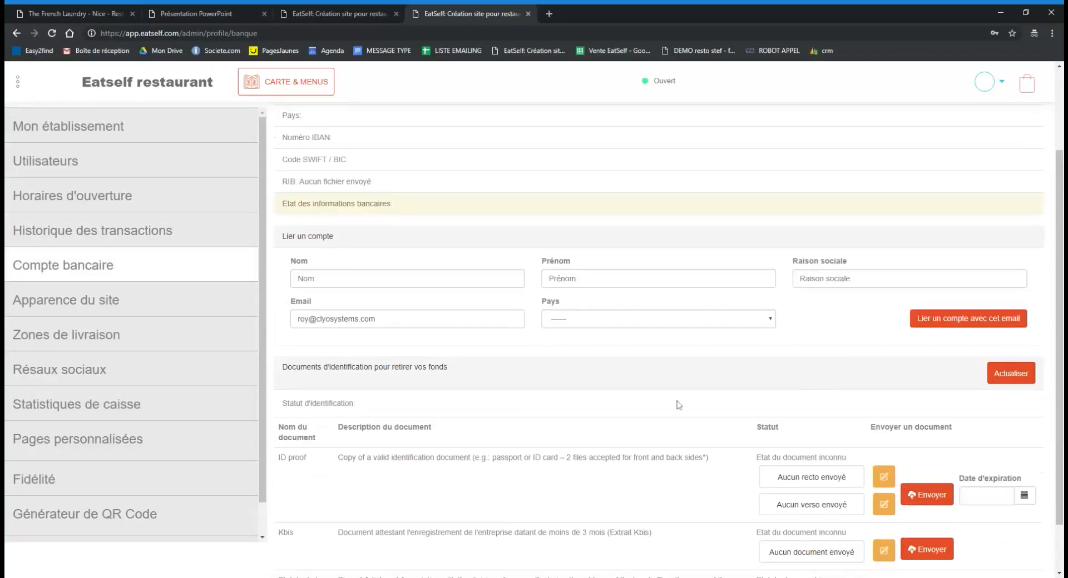
scroll(688, 409, down, 1)
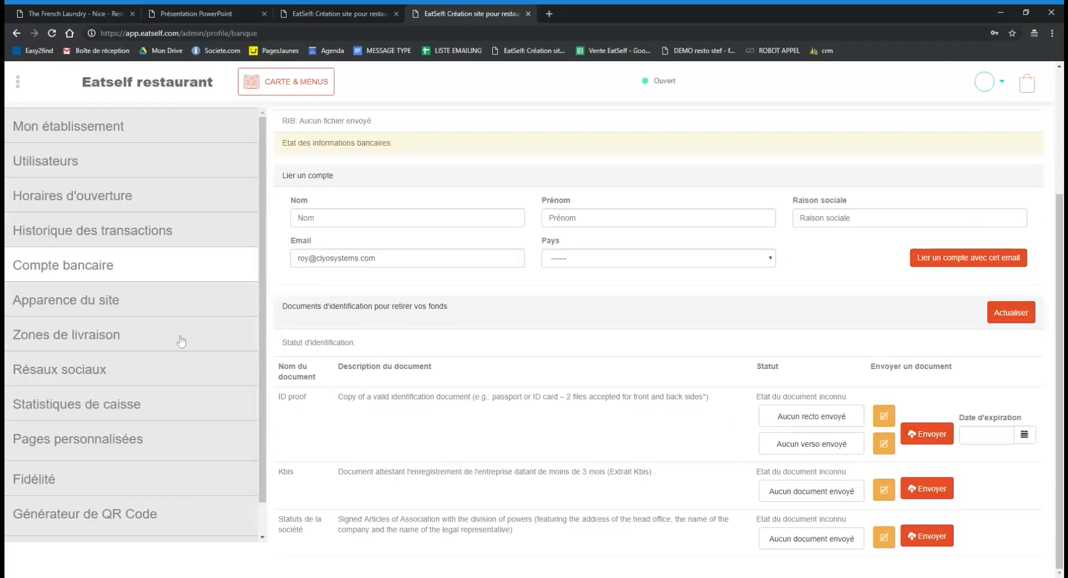
click(163, 302)
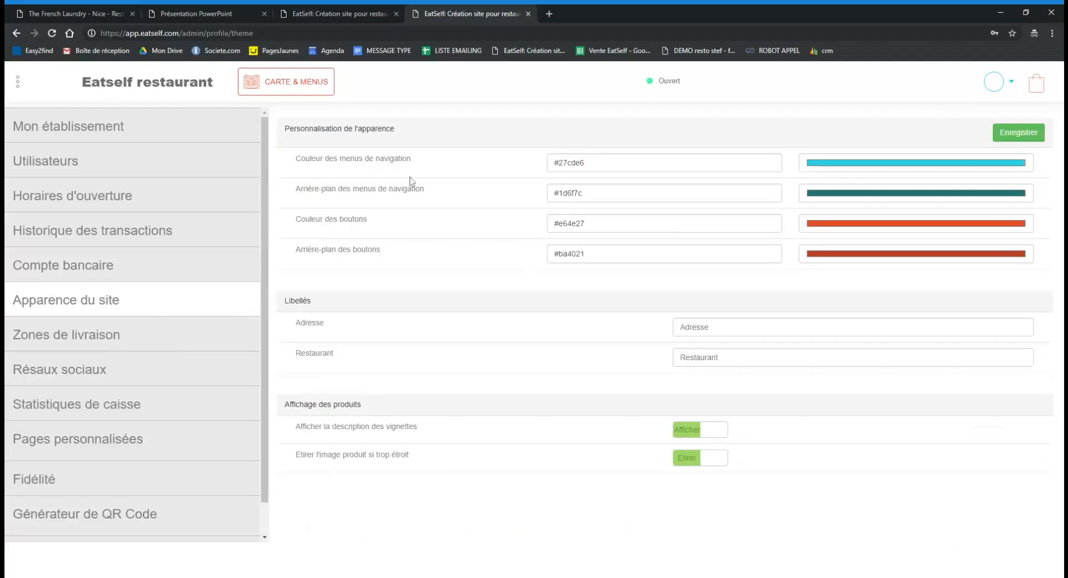
Highlight the navigation and button colour labels, then open Zones de livraison (75011, 75012).
drag(411, 158, 296, 161)
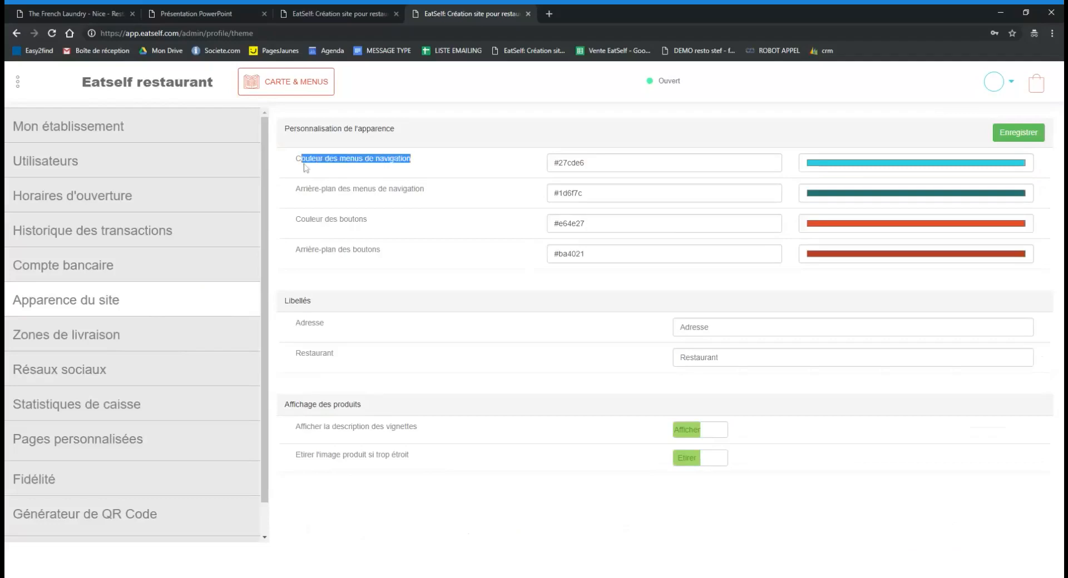
click(455, 192)
drag(423, 189, 294, 192)
drag(368, 220, 303, 228)
drag(381, 250, 286, 264)
click(885, 127)
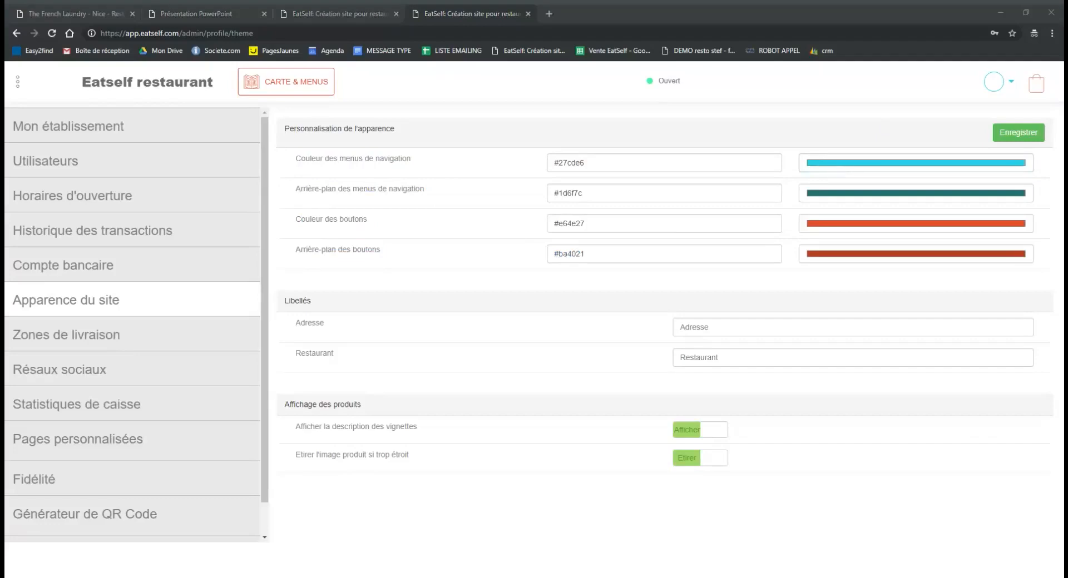
key(Escape)
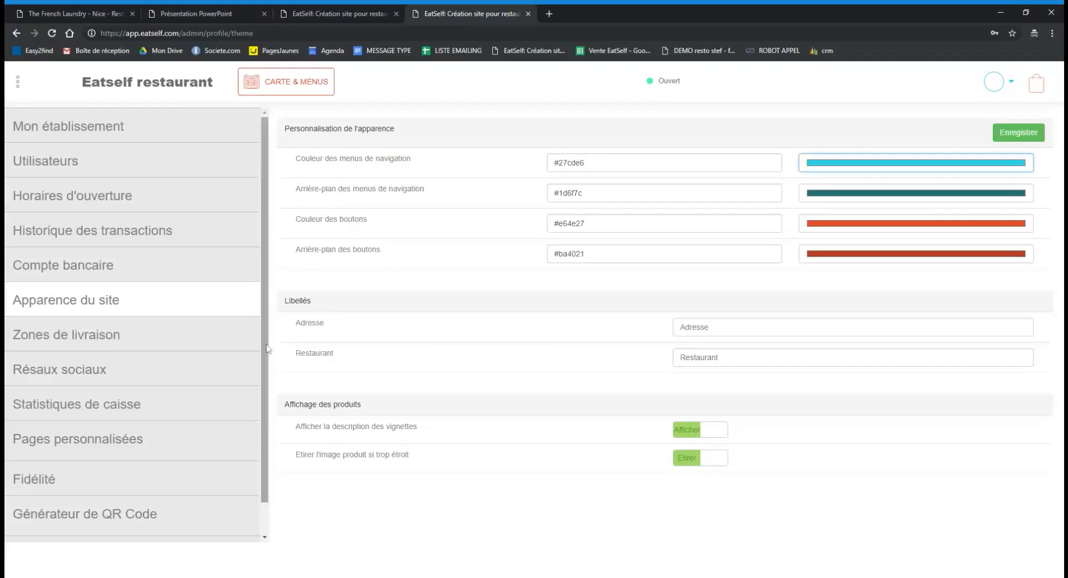
click(179, 338)
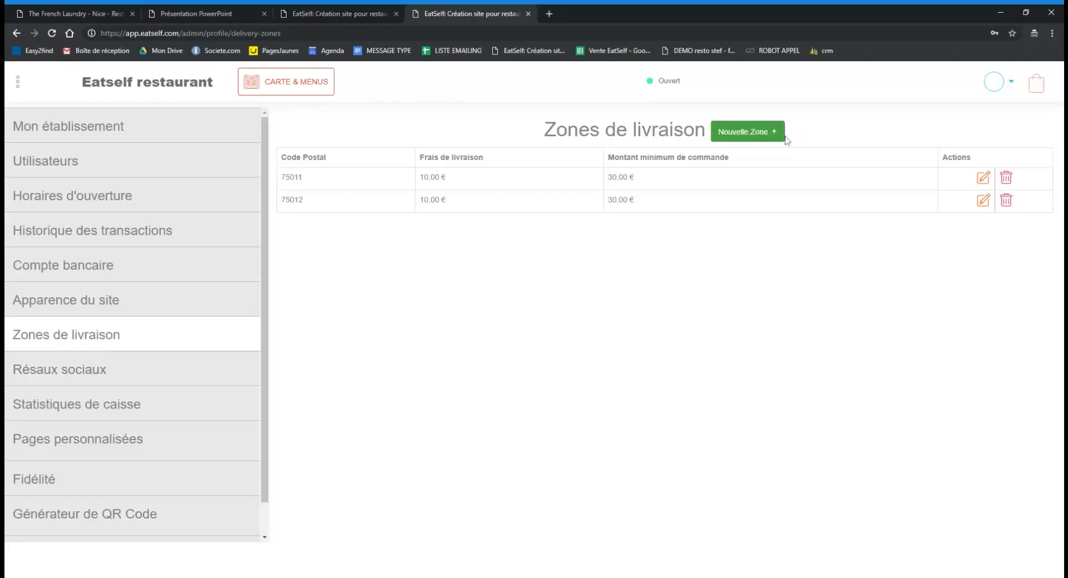
Add delivery zone 75013 with a 10 € fee and 30 € minimum, then open Résaux sociaux.
click(767, 137)
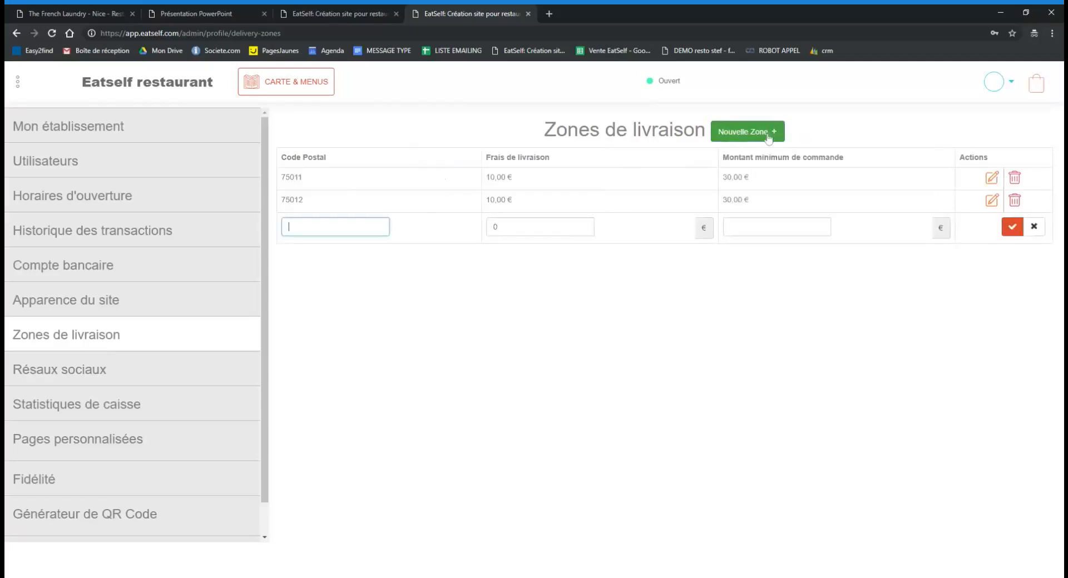
text(75013)
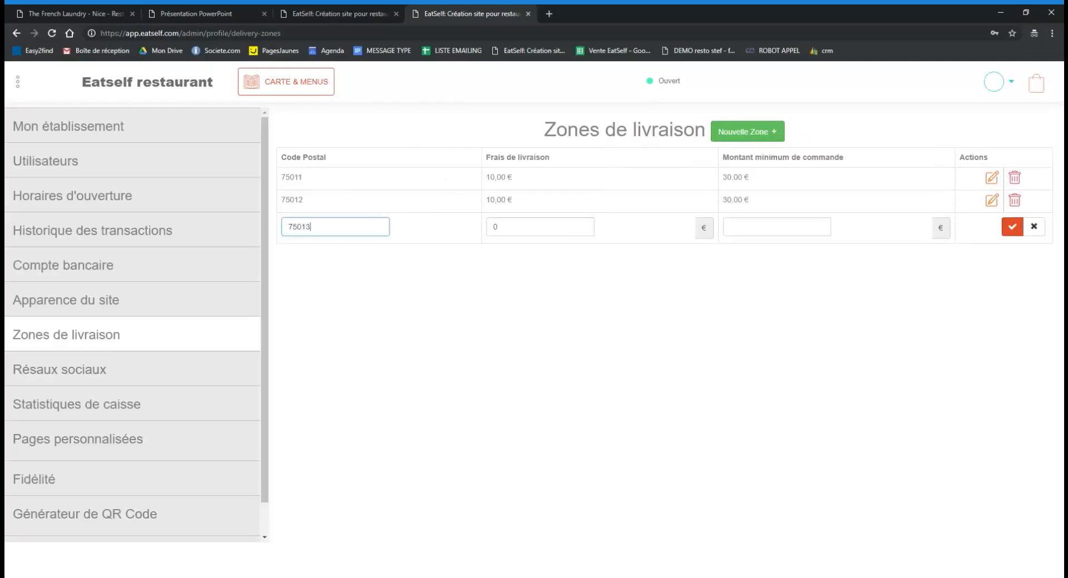
double_click(495, 226)
text(10)
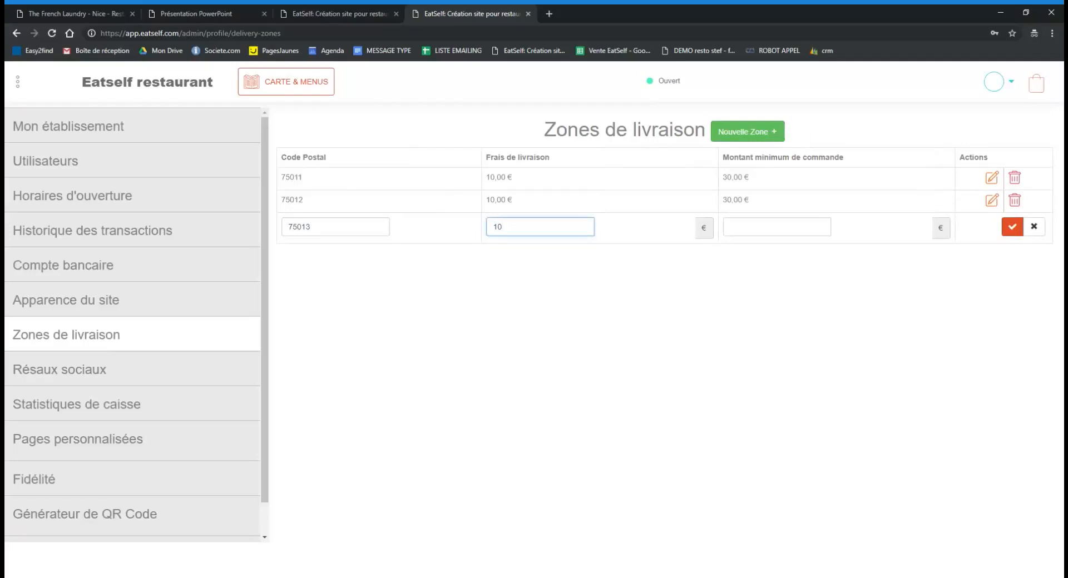
click(730, 227)
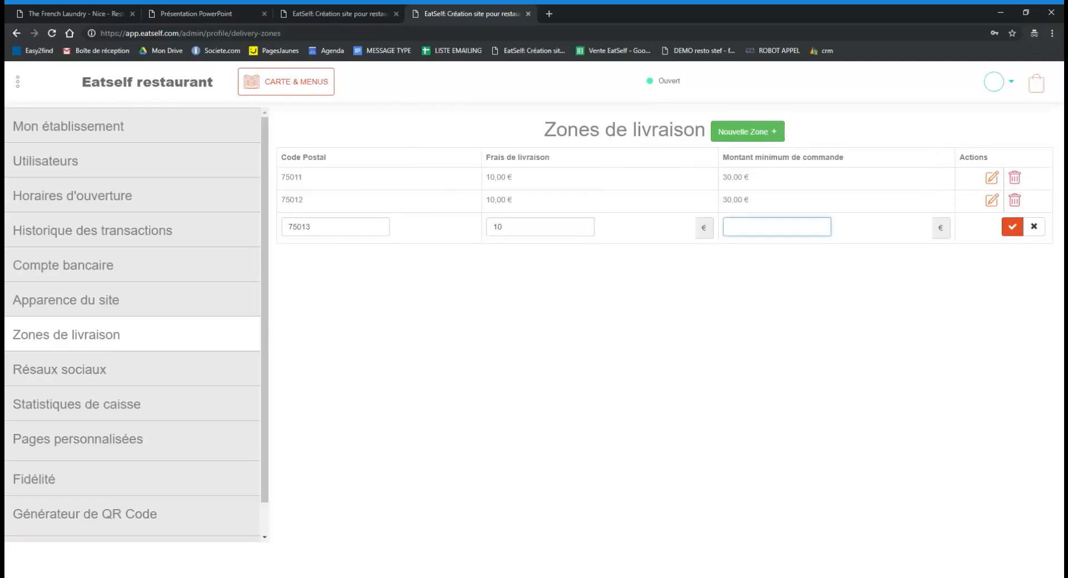
text(30)
click(1012, 227)
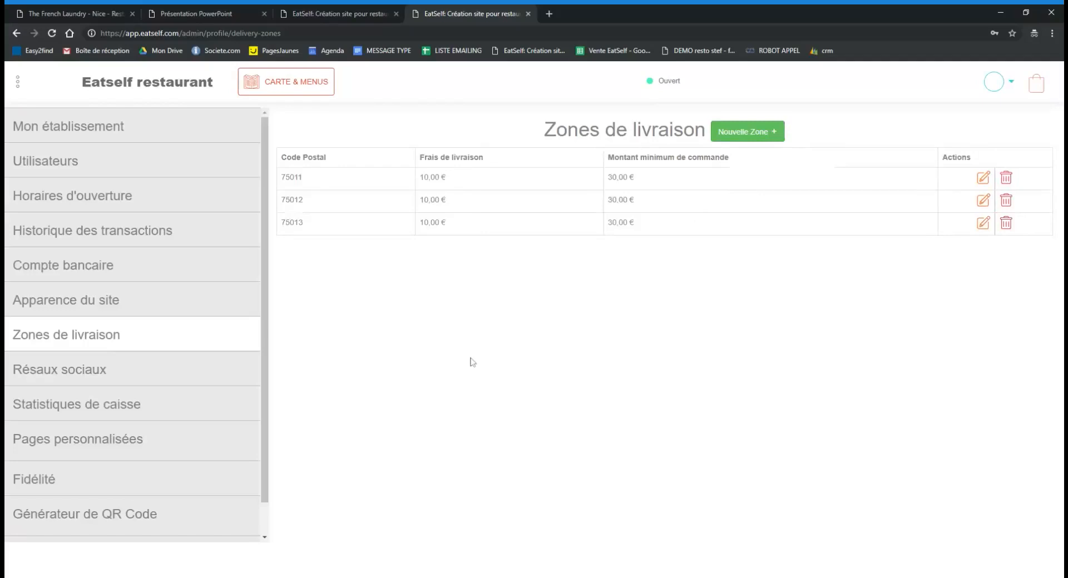
click(160, 377)
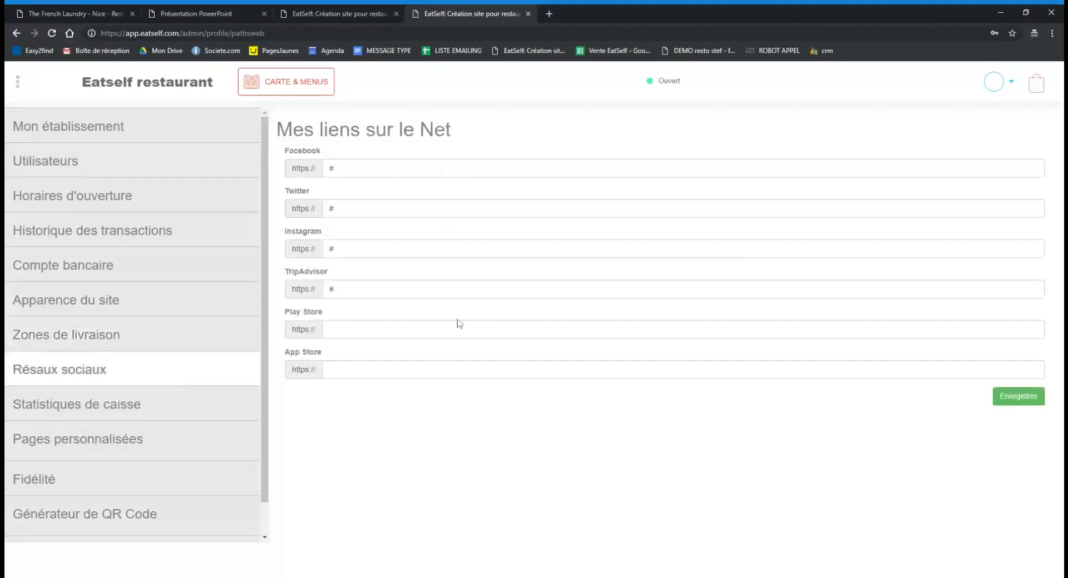
Step through the Facebook, Twitter and Instagram link fields, then open Statistiques de caisse.
double_click(332, 168)
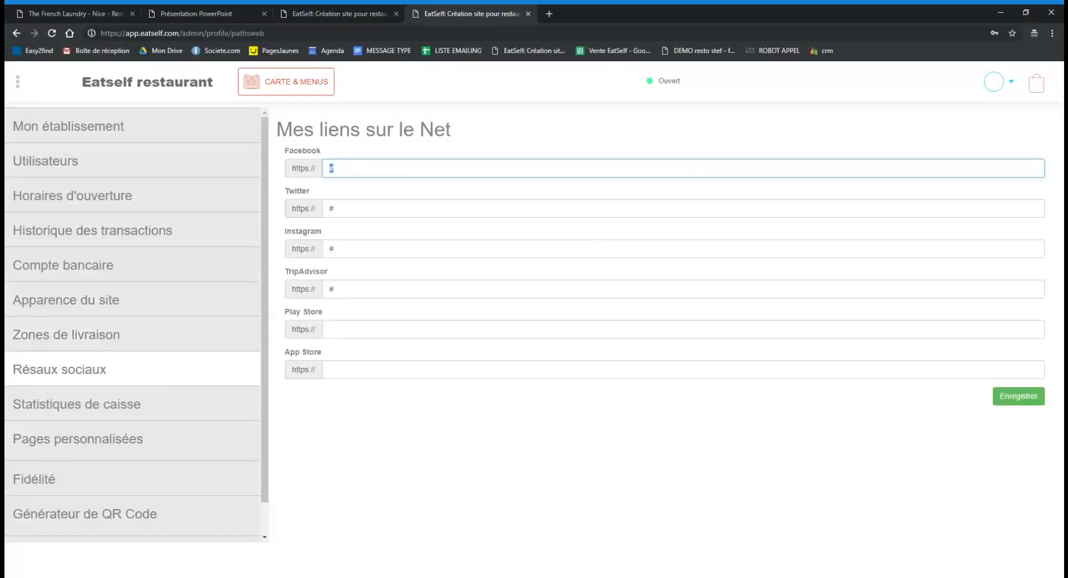
click(334, 208)
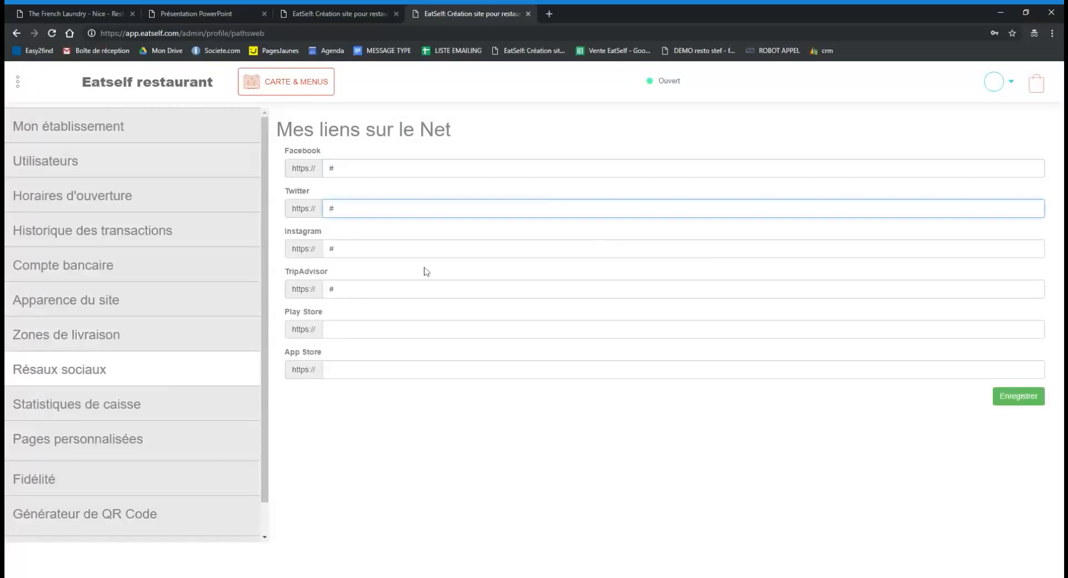
key(Tab)
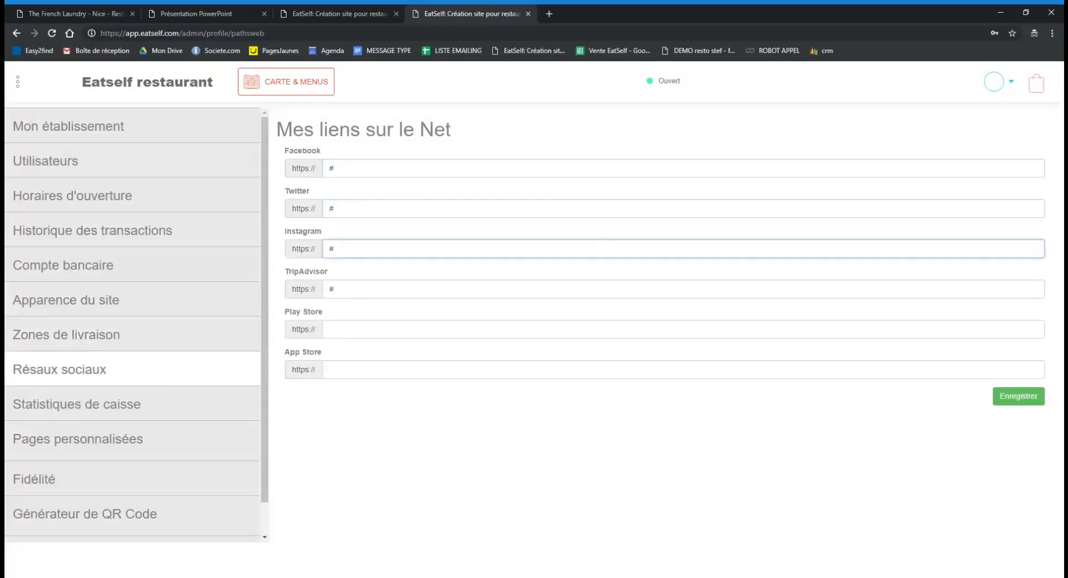
click(437, 437)
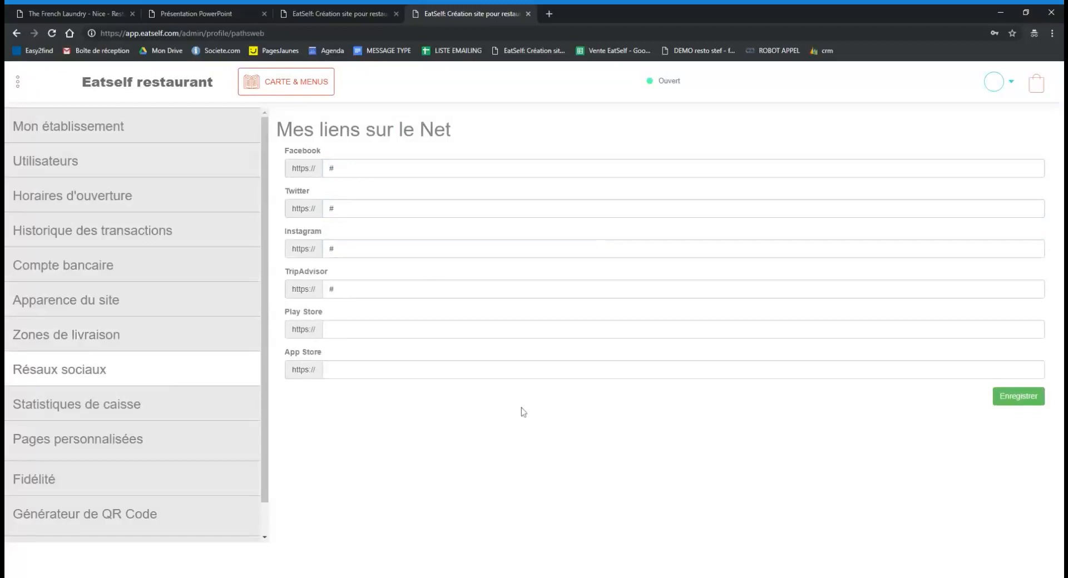
click(138, 409)
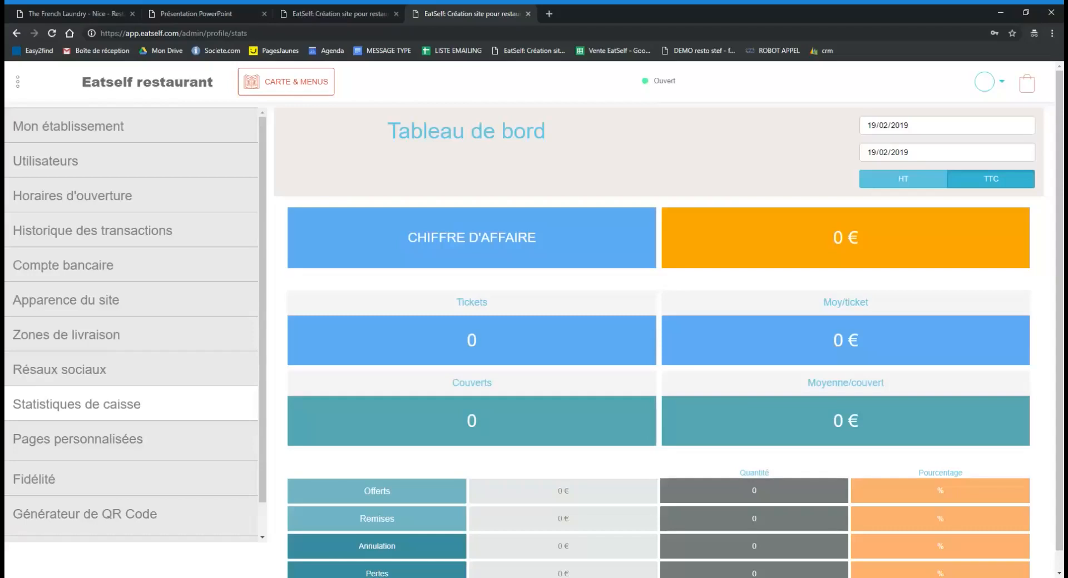
Open Pages personnalisées from the sidebar after reviewing the Tableau de bord.
click(146, 448)
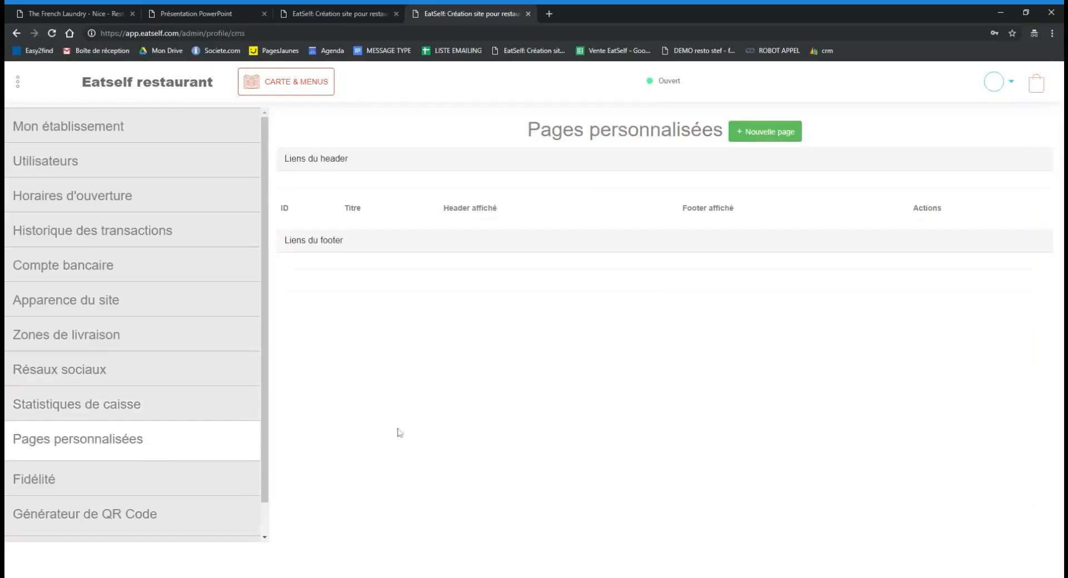
click(767, 133)
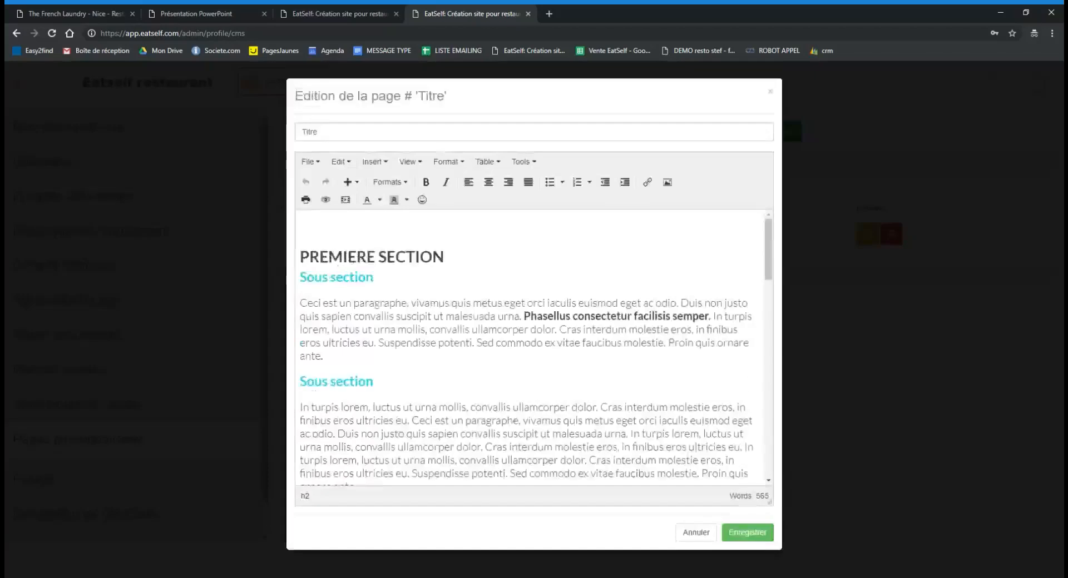
scroll(531, 347, down, 10)
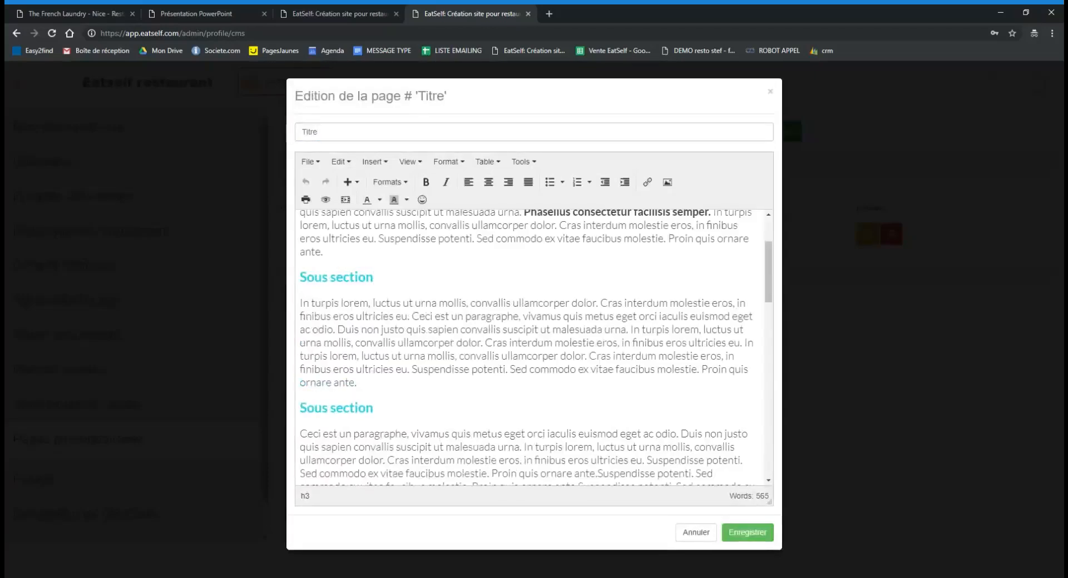
scroll(534, 347, up, 10)
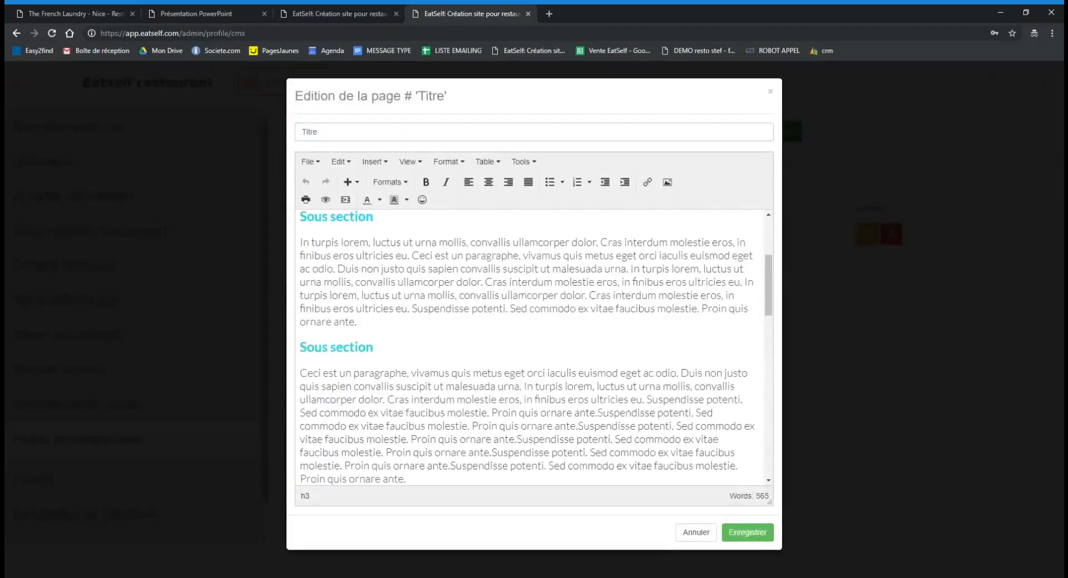
click(696, 532)
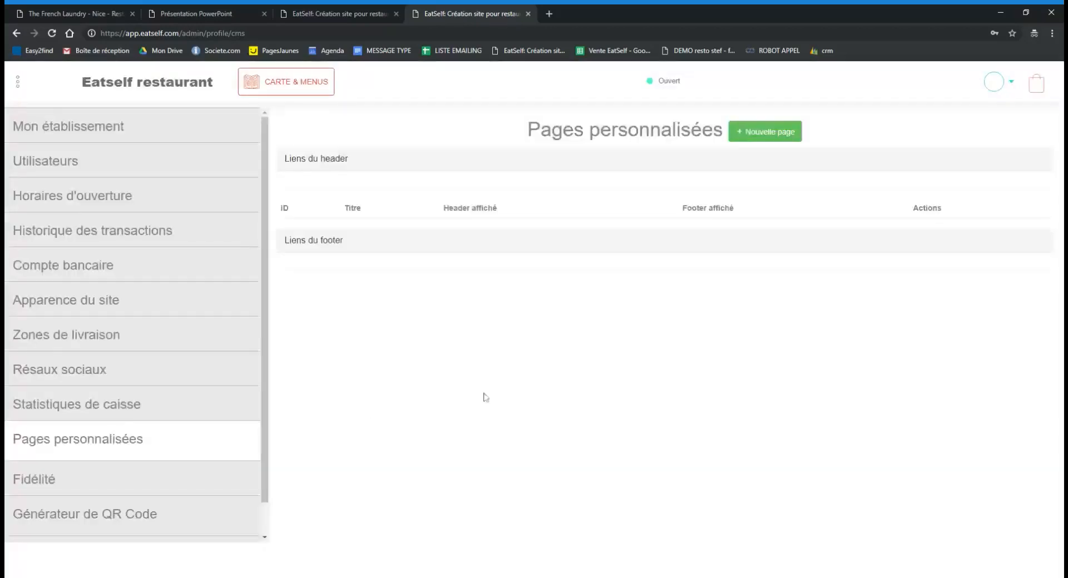
scroll(264, 392, down, 1)
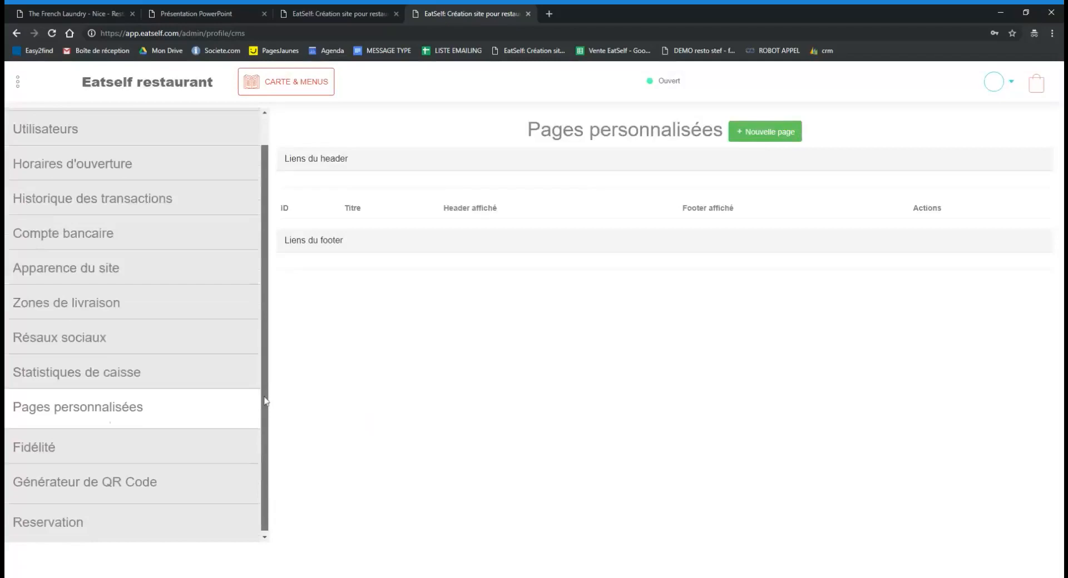
Check the Fidélité loyalty settings, then open the Générateur de QR Code.
click(241, 446)
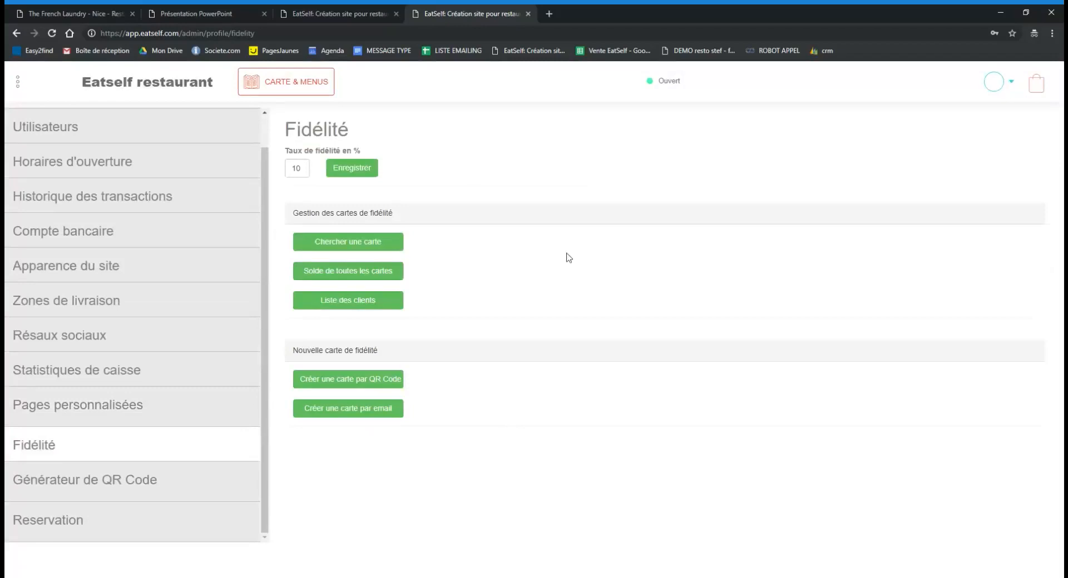
click(154, 493)
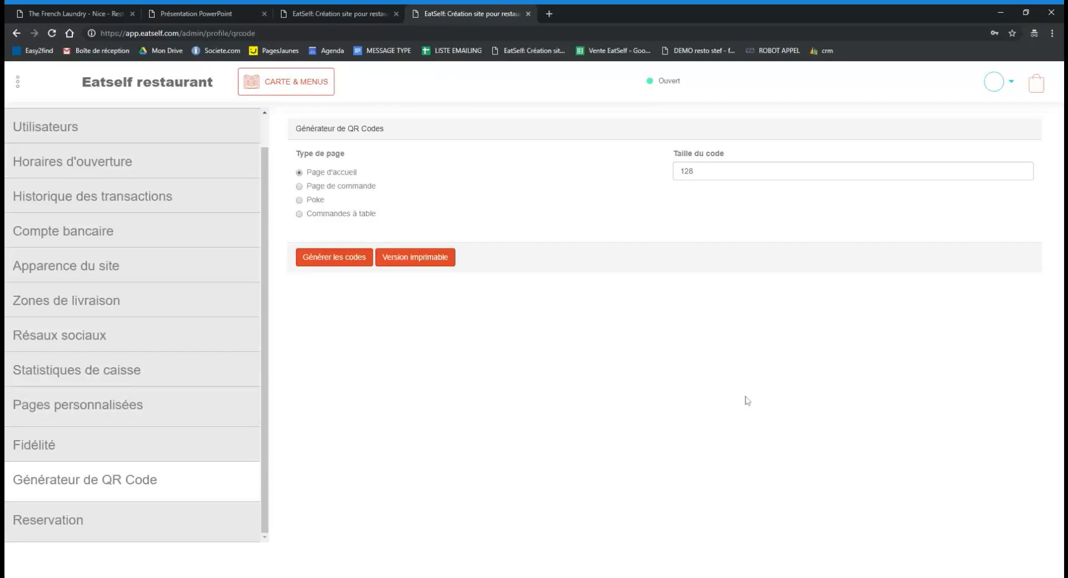
Open the empty Reservation list, scroll the sidebar back up, and open the account menu.
click(209, 526)
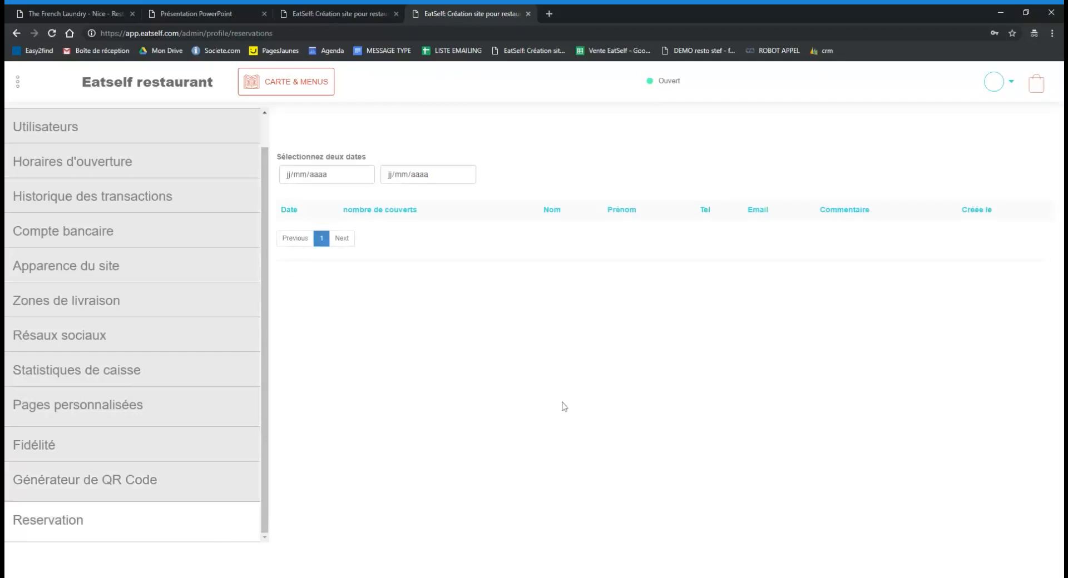
scroll(265, 333, up, 1)
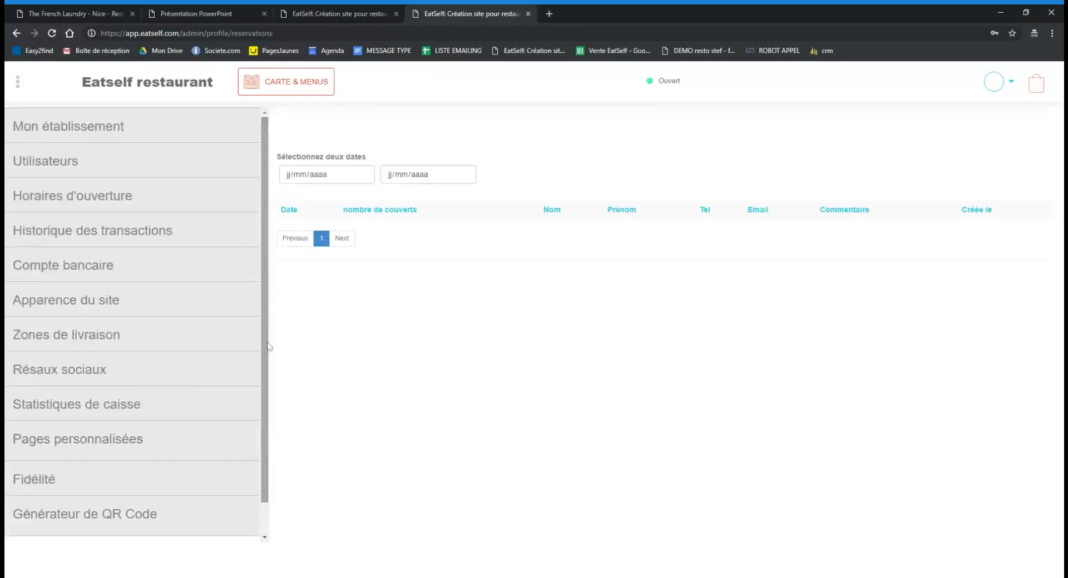
scroll(268, 347, down, 2)
scroll(268, 312, up, 2)
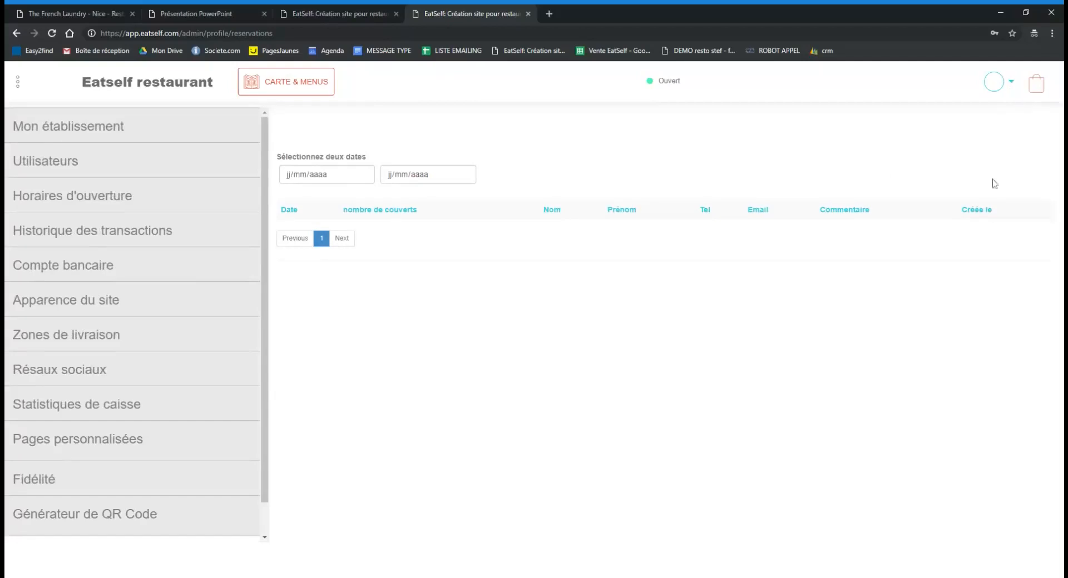
click(1009, 85)
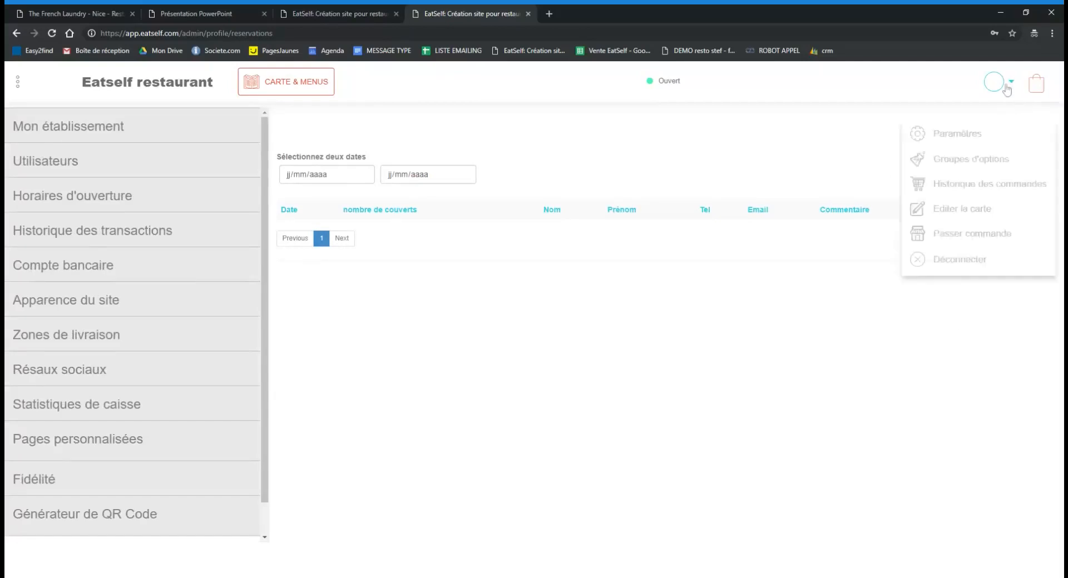
Choose Editer la carte and look over the Carte & Menus and Pizza category cards.
click(990, 217)
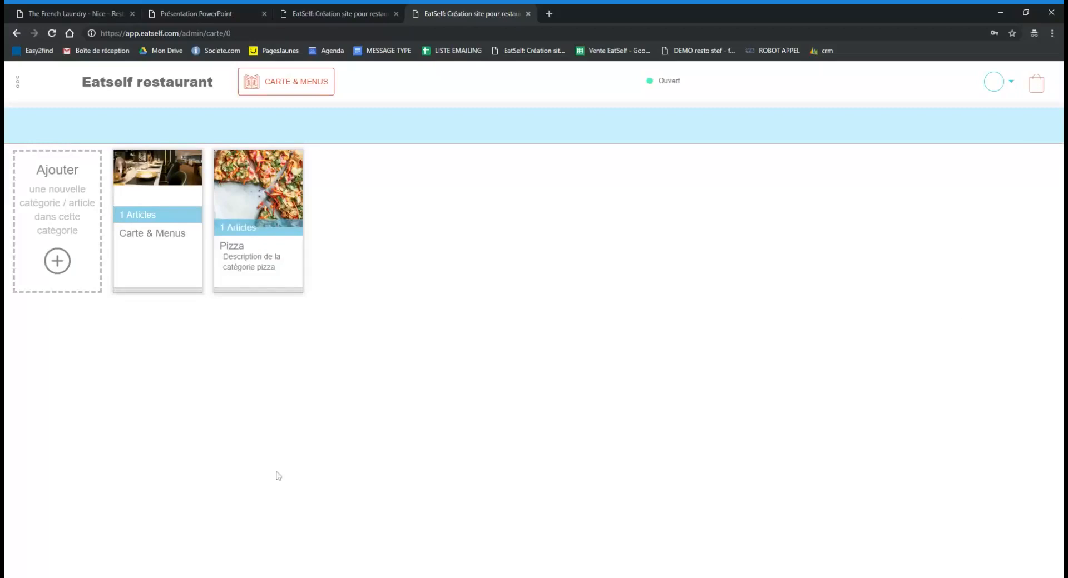
mouse_move(291, 285)
mouse_move(147, 215)
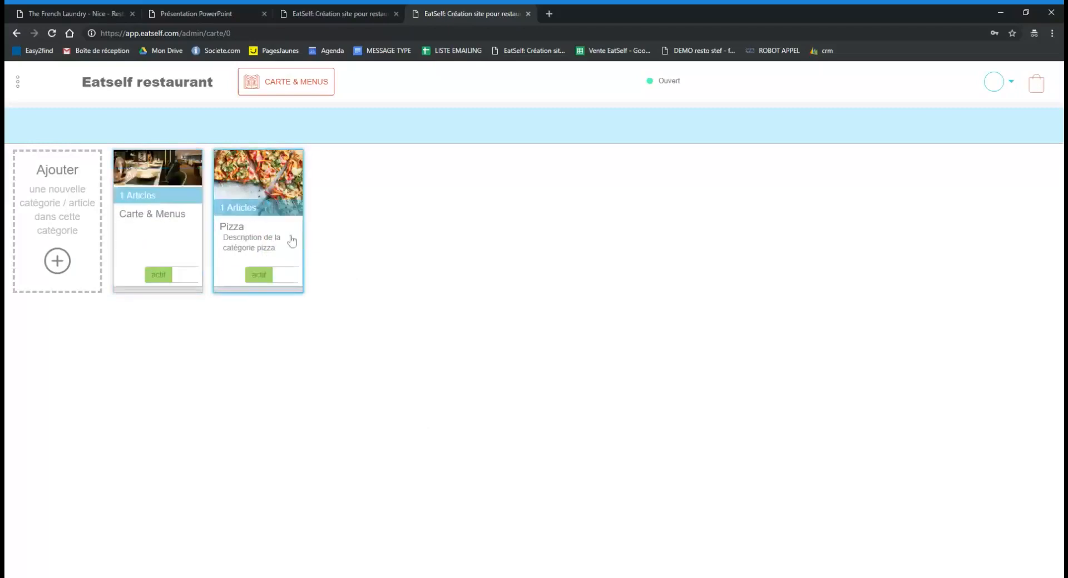
Open the Pizza category's Editer panel and save it with the name Pizza and description unchanged.
click(262, 227)
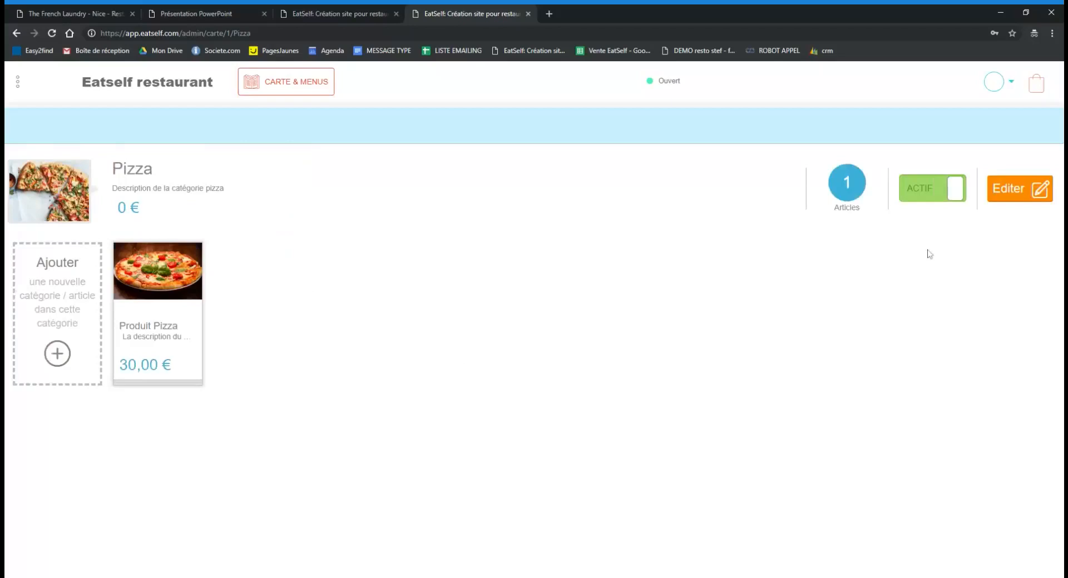
click(1013, 195)
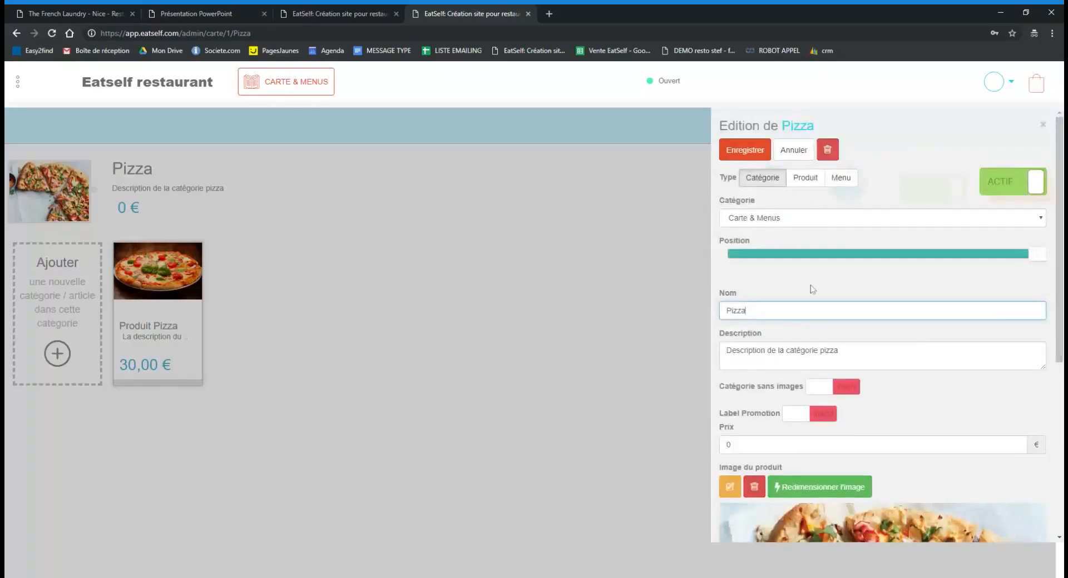
key(ctrl+a)
key(Tab)
key(ctrl+a)
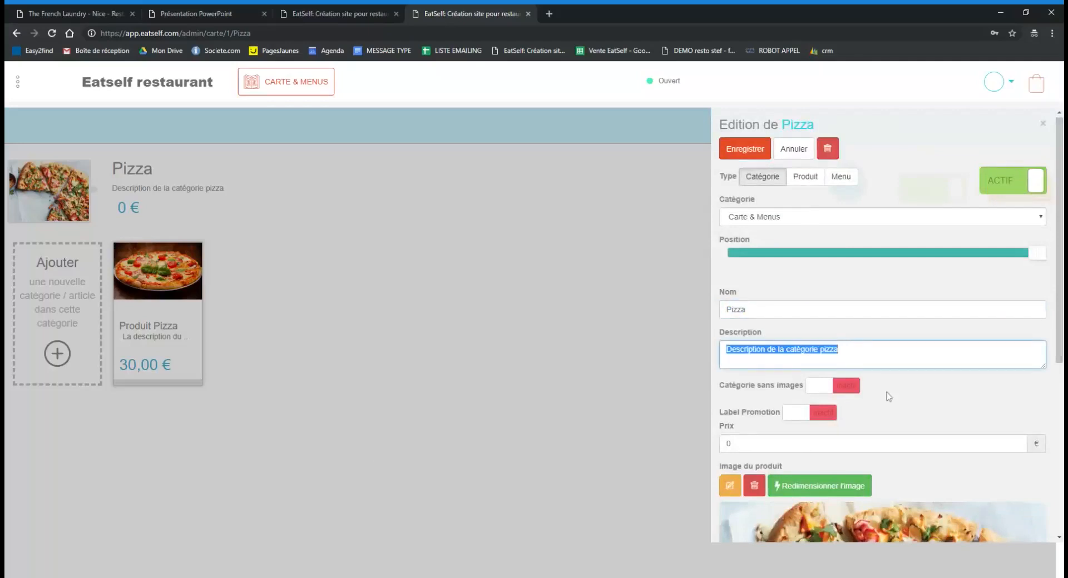
scroll(886, 395, down, 3)
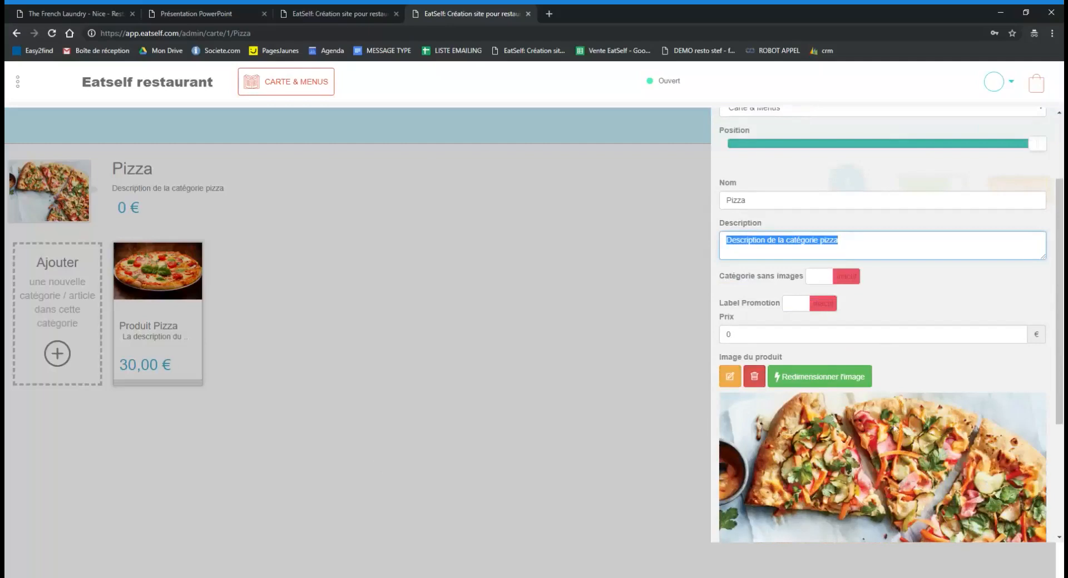
scroll(895, 431, up, 3)
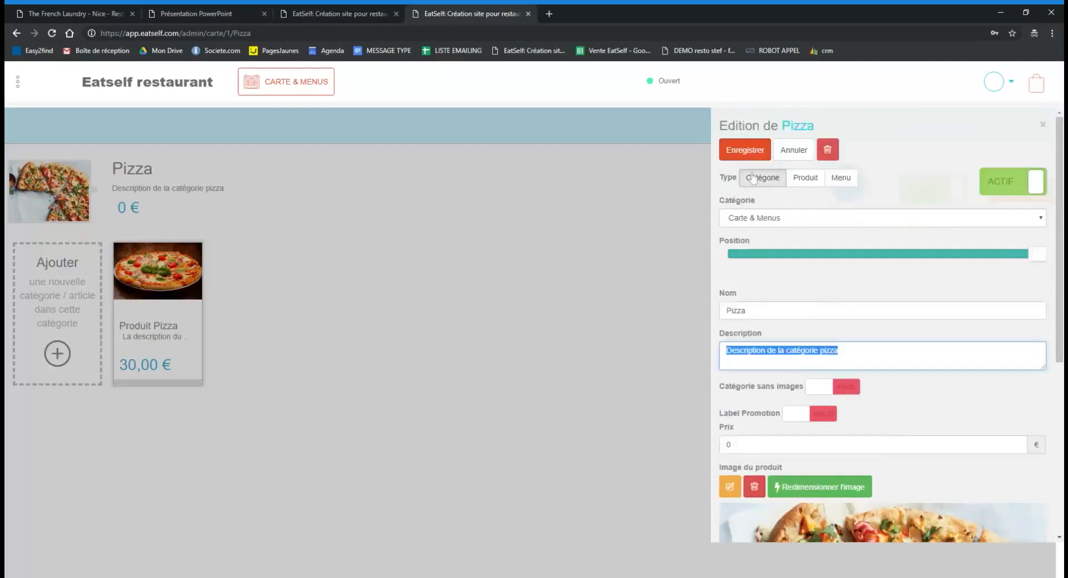
click(742, 146)
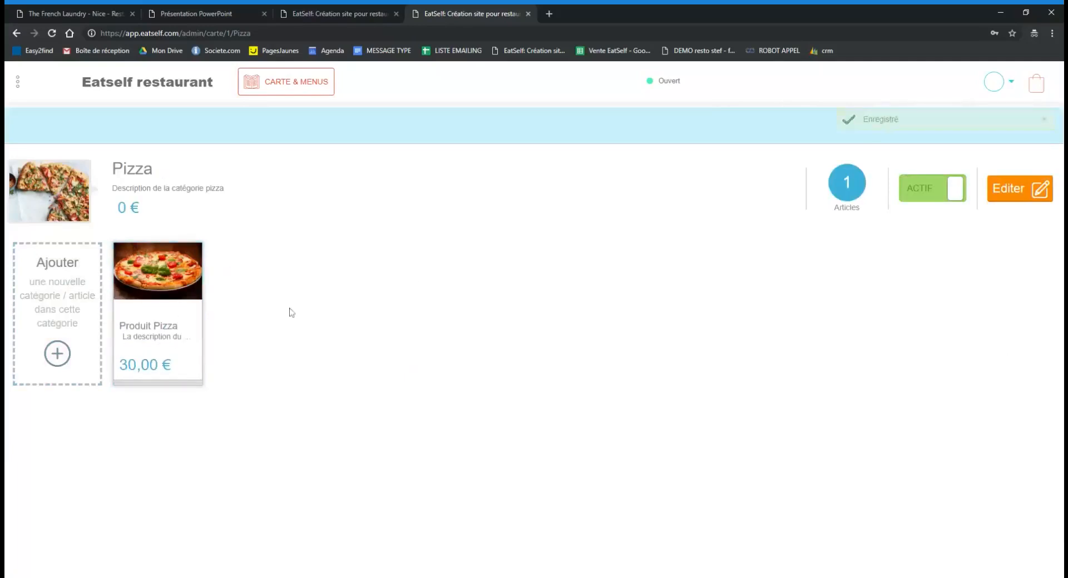
mouse_move(187, 318)
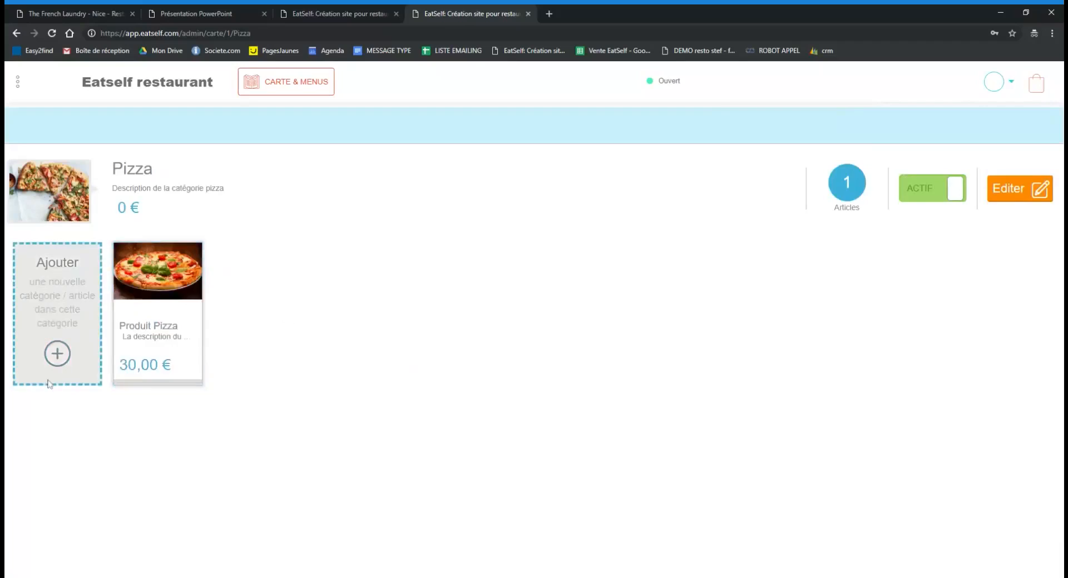
Cancel the Pizza edit panel, view Produit Pizza, then go back twice to the menu list.
click(58, 355)
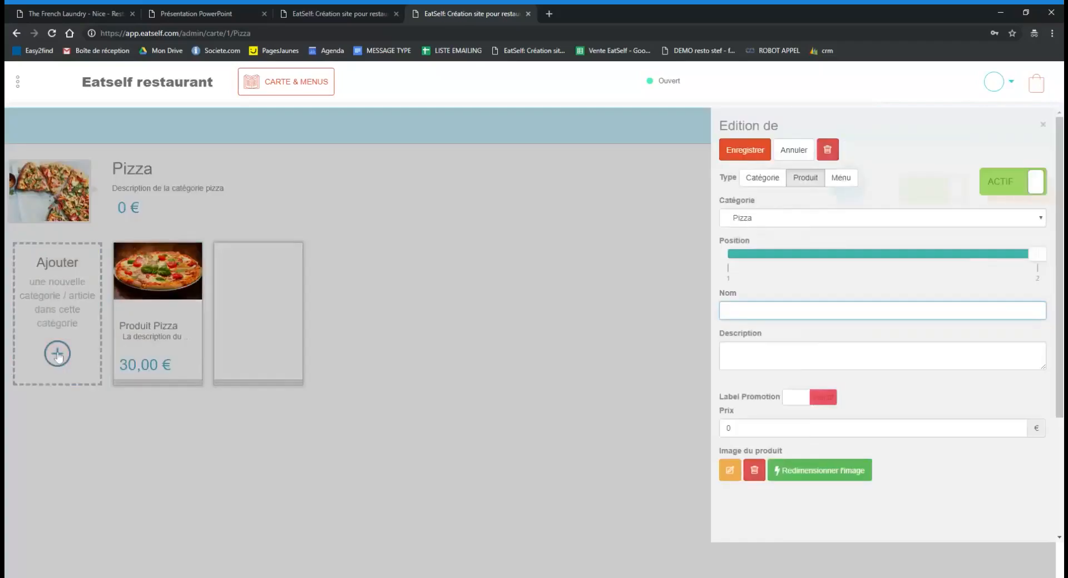
scroll(779, 423, down, 1)
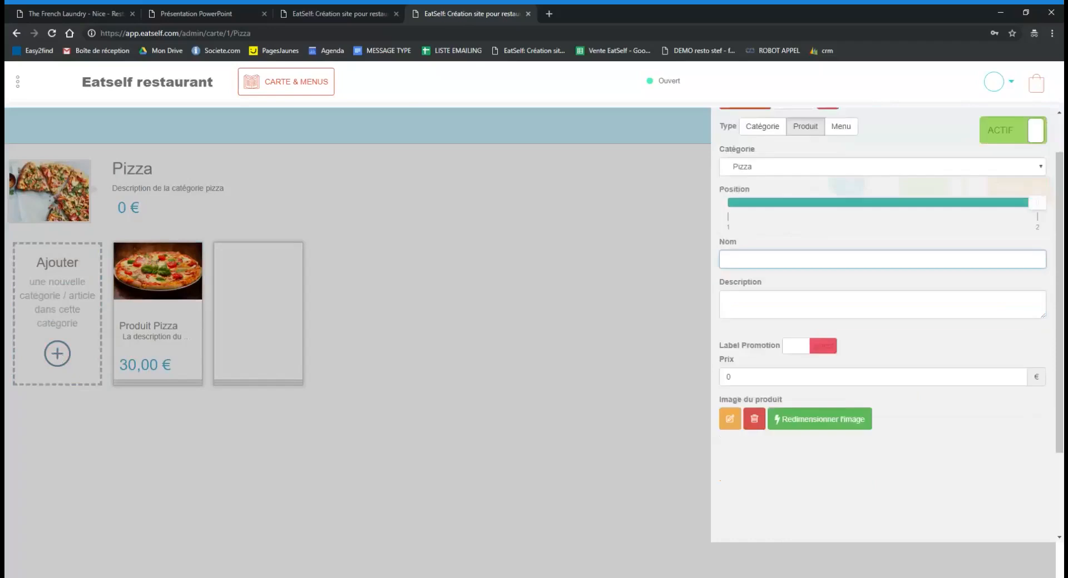
scroll(769, 421, up, 1)
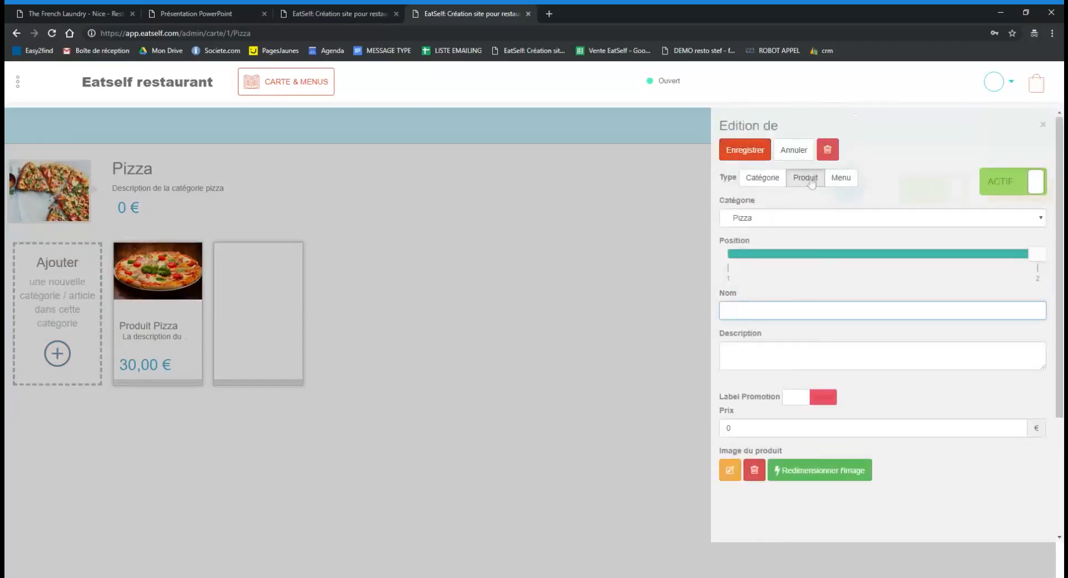
click(586, 222)
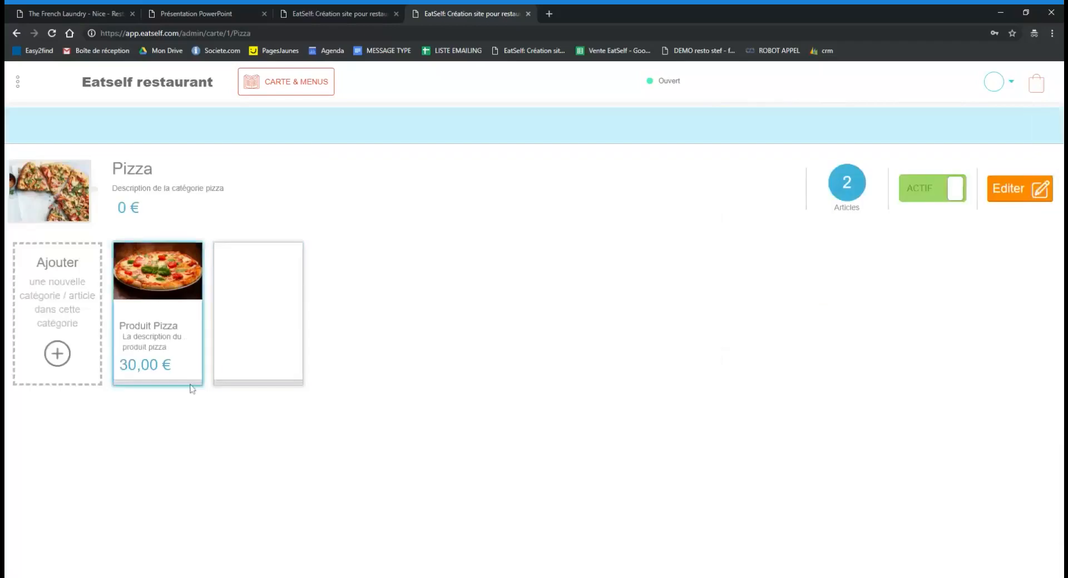
click(153, 291)
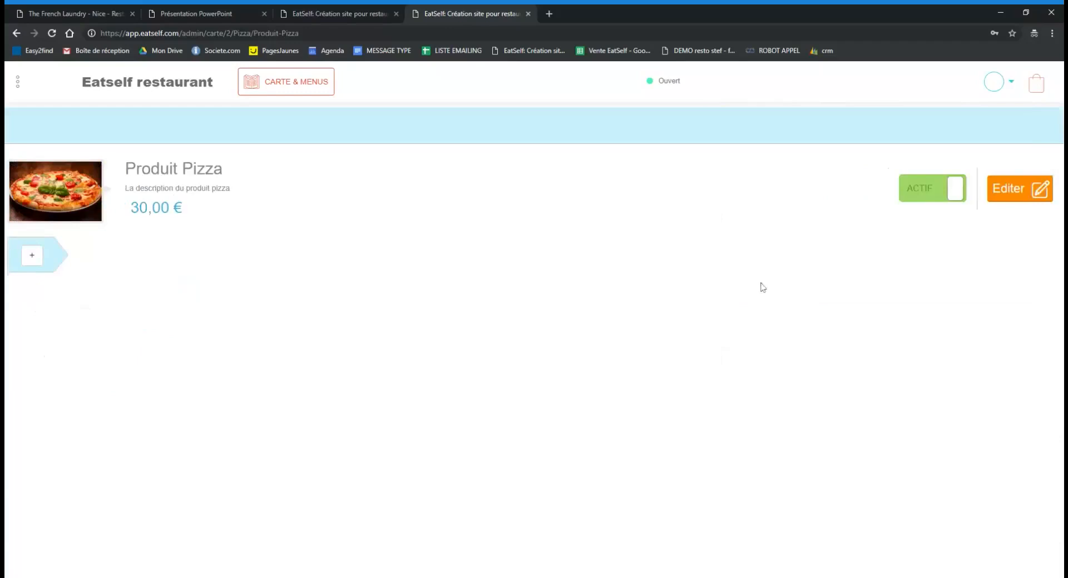
click(17, 32)
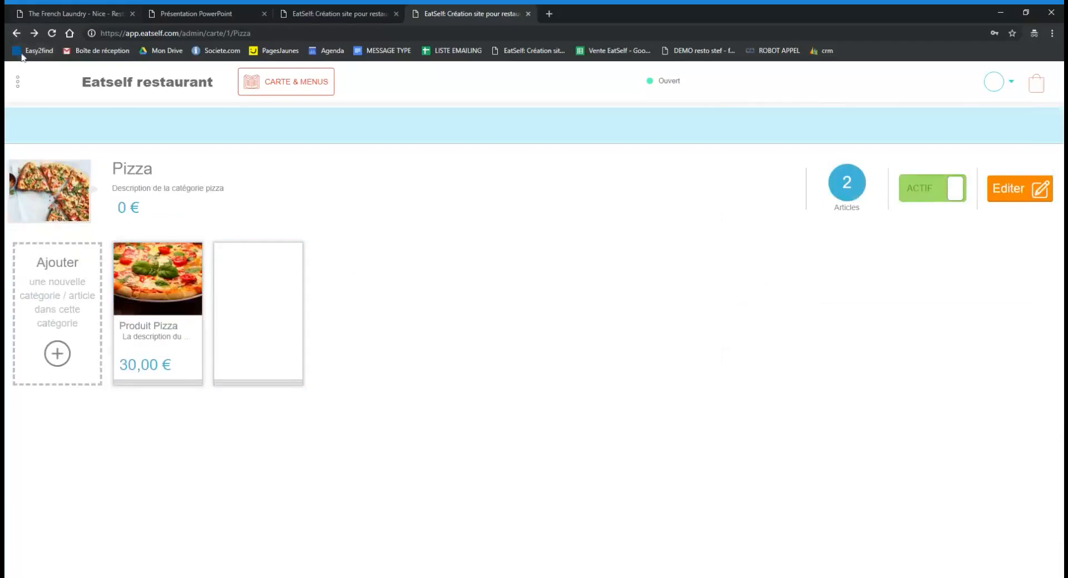
click(16, 33)
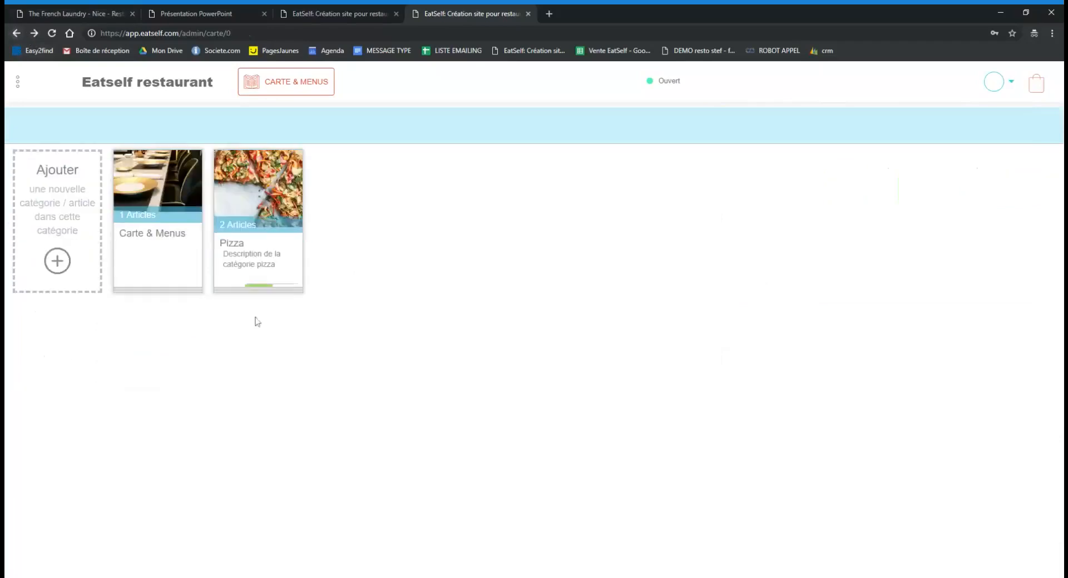
Start a 'Boissons' entry and cancel it, then view the public site and return.
click(58, 261)
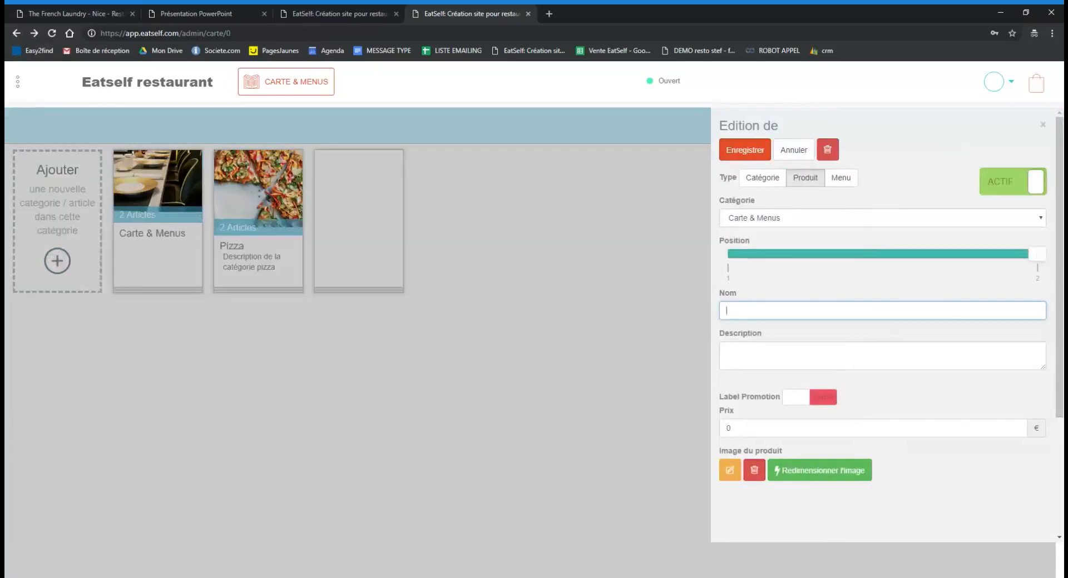
text(Boisson)
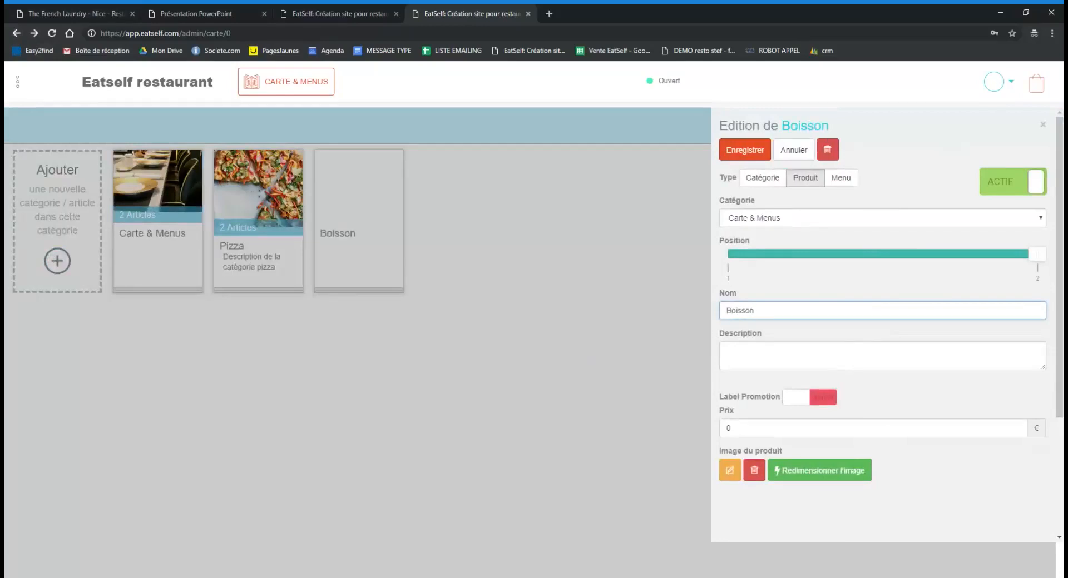
text(s)
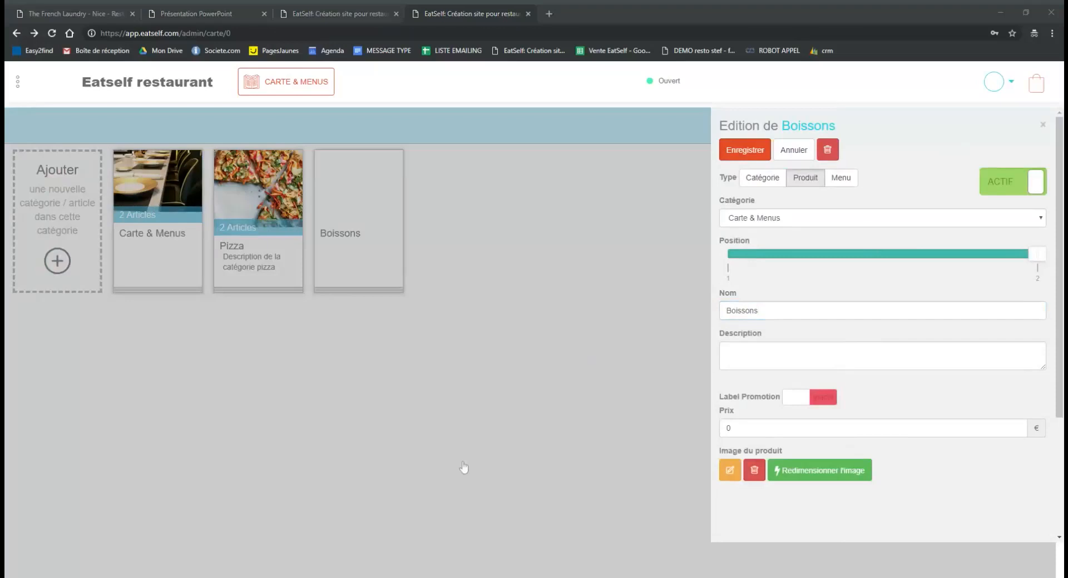
click(377, 548)
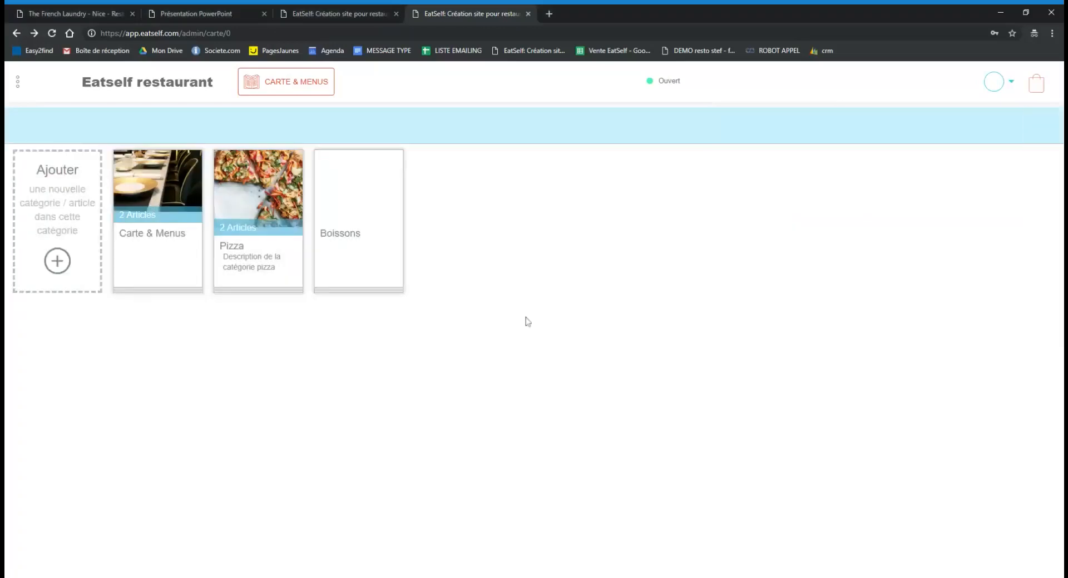
click(351, 192)
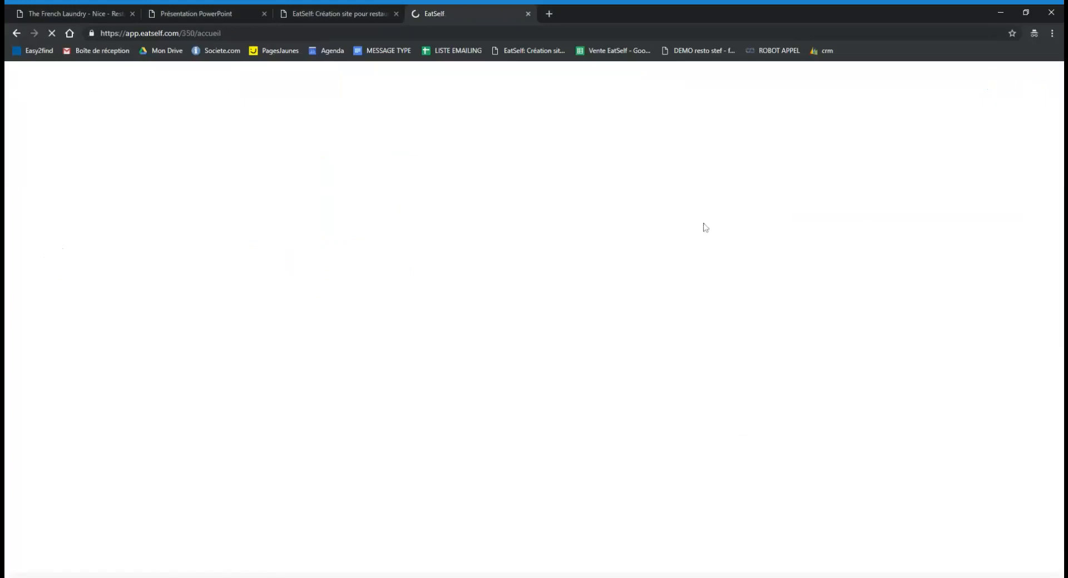
click(16, 34)
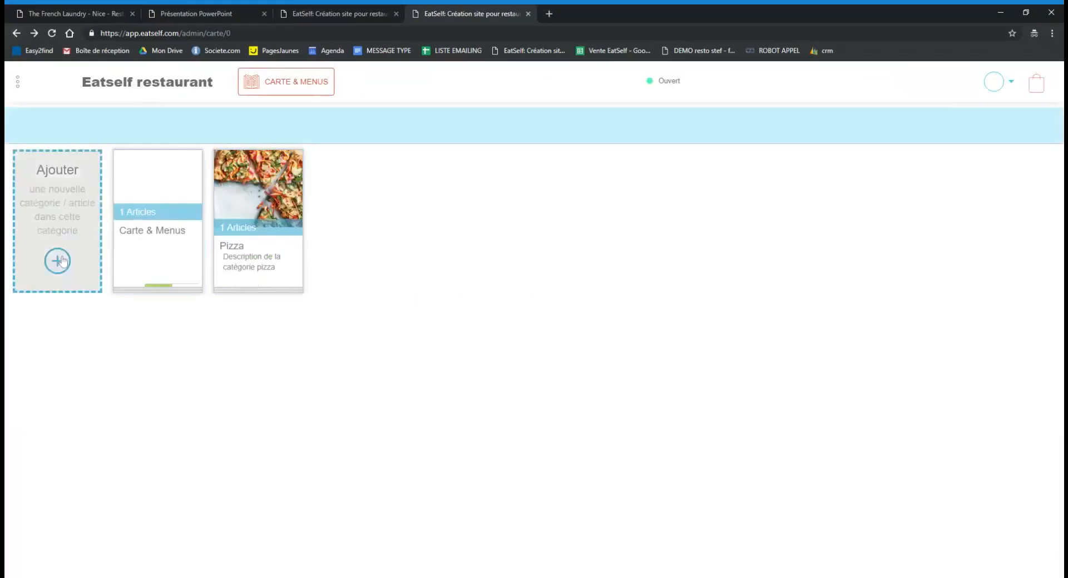
Add a new entry named Boissons with the description 'Description de la categori'.
click(58, 261)
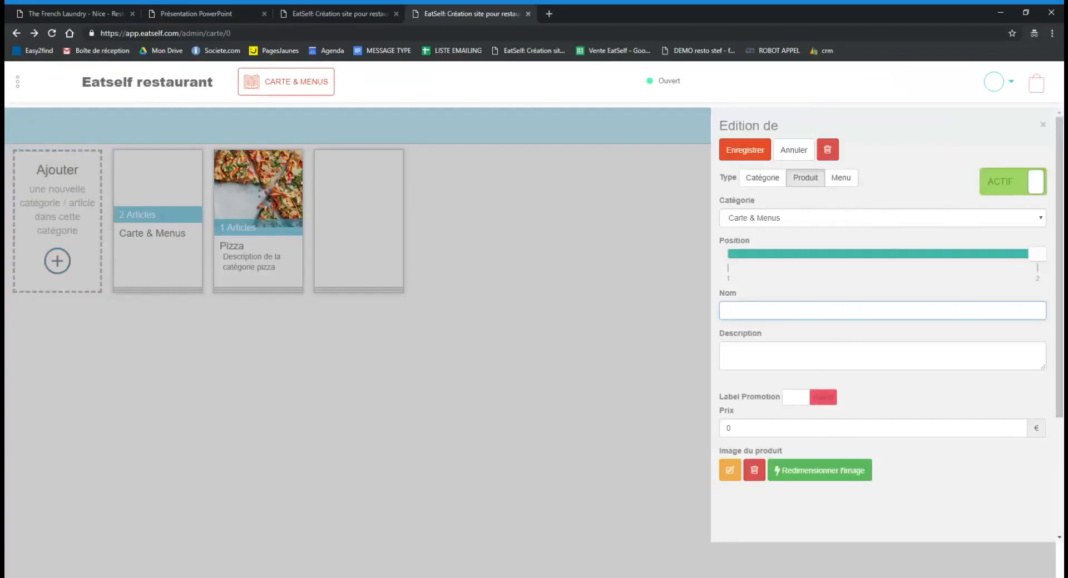
text(Boissons)
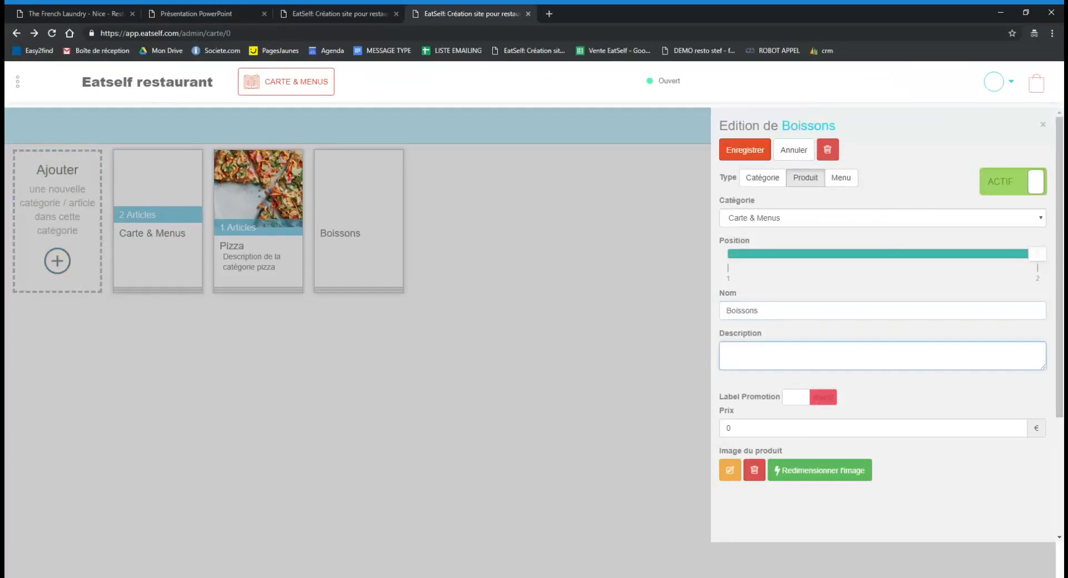
text(Description de la categorie)
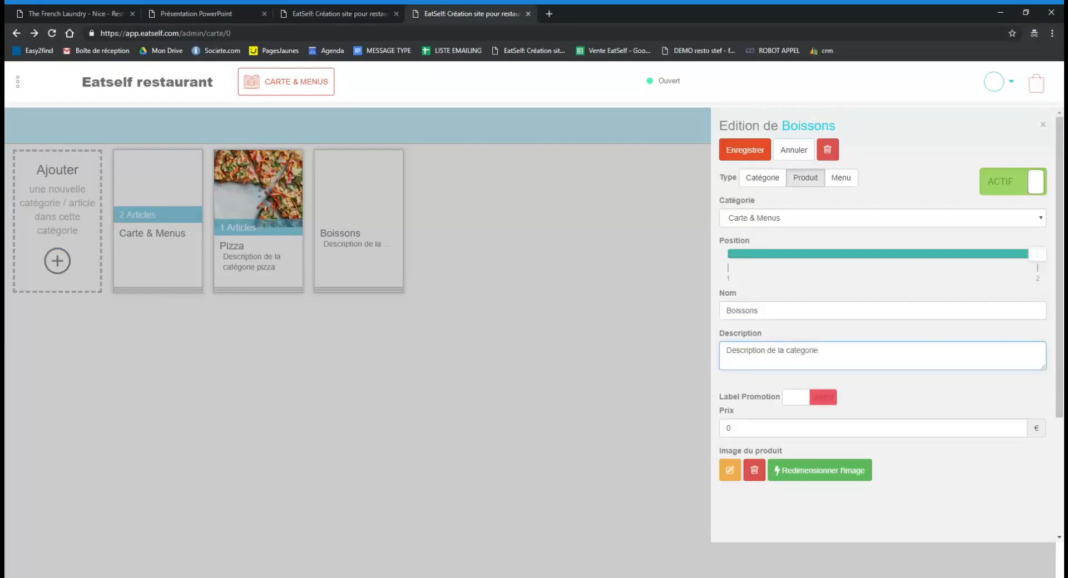
Attach the drinks photo, save Boissons as a Catégorie, and view the public restaurant site.
click(733, 470)
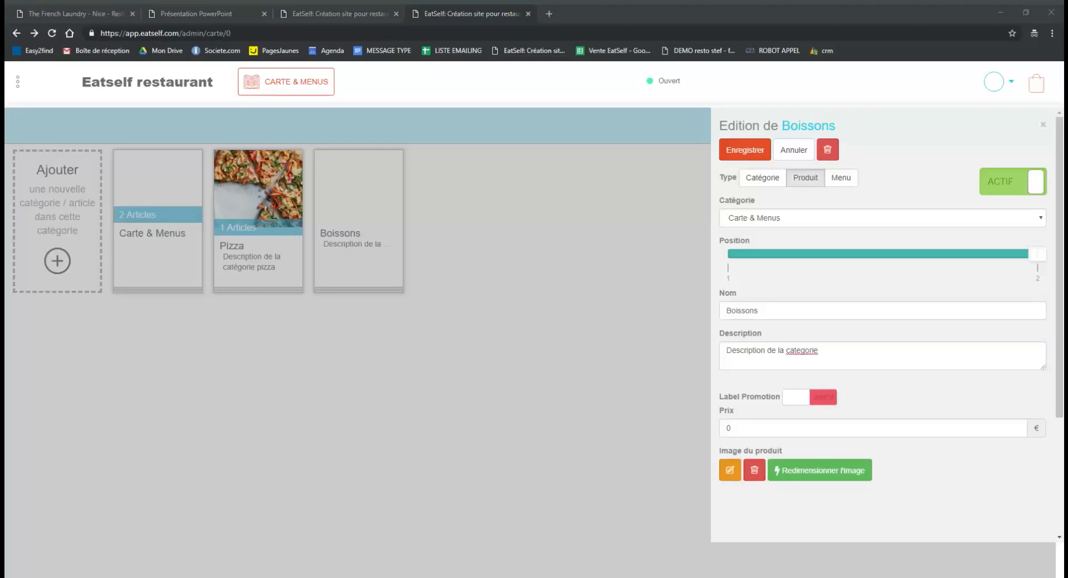
click(689, 460)
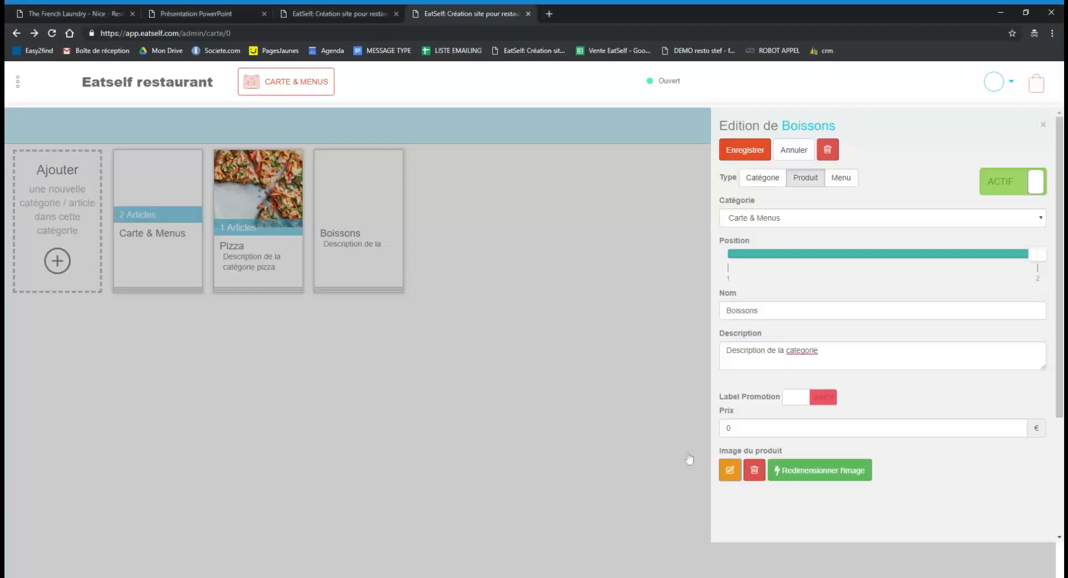
click(763, 178)
click(756, 153)
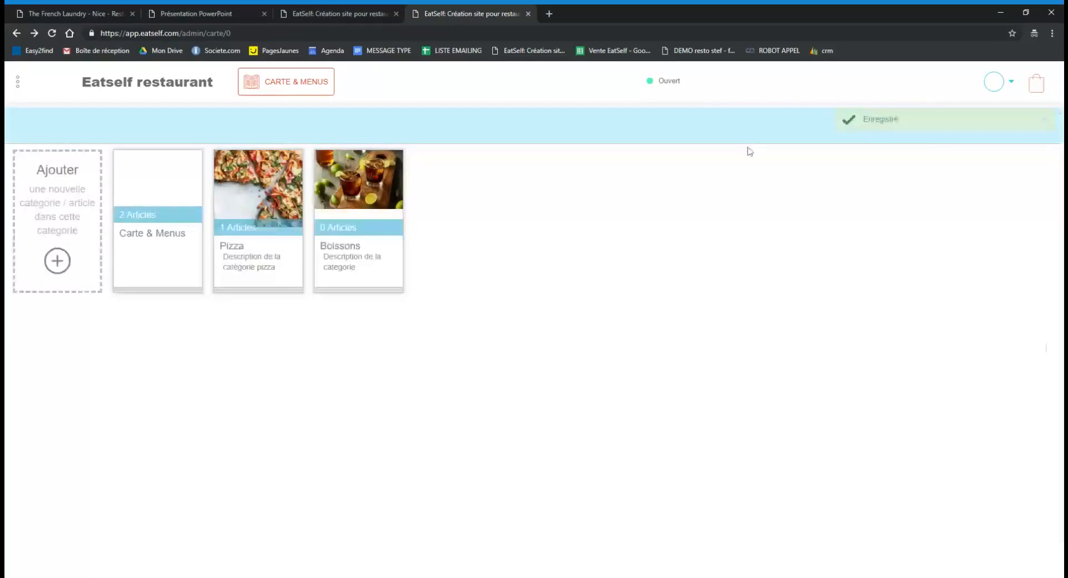
click(336, 220)
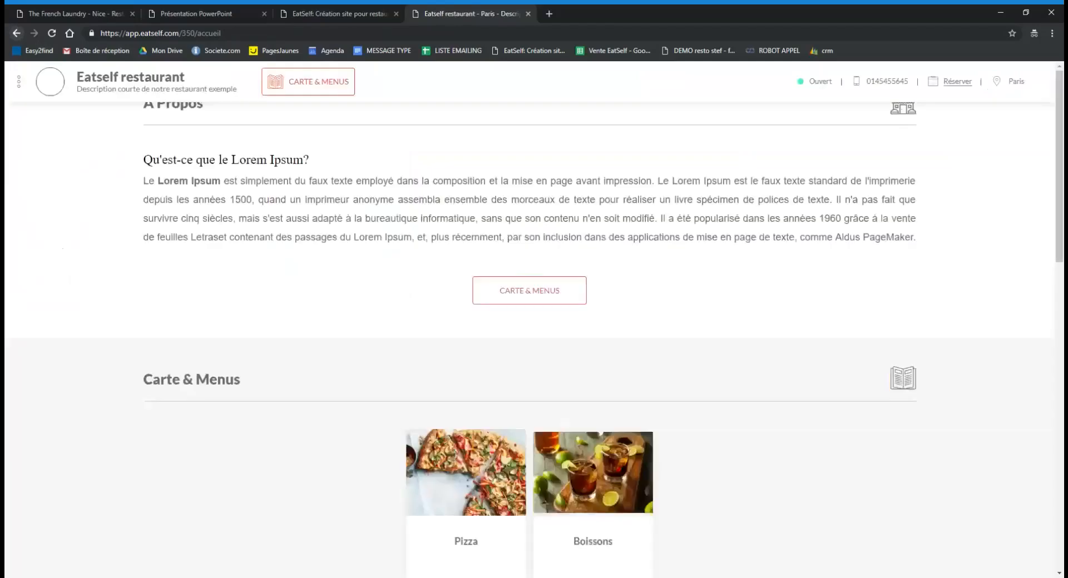
Return to the menu admin, open the Boissons category and start a new entry there.
click(15, 33)
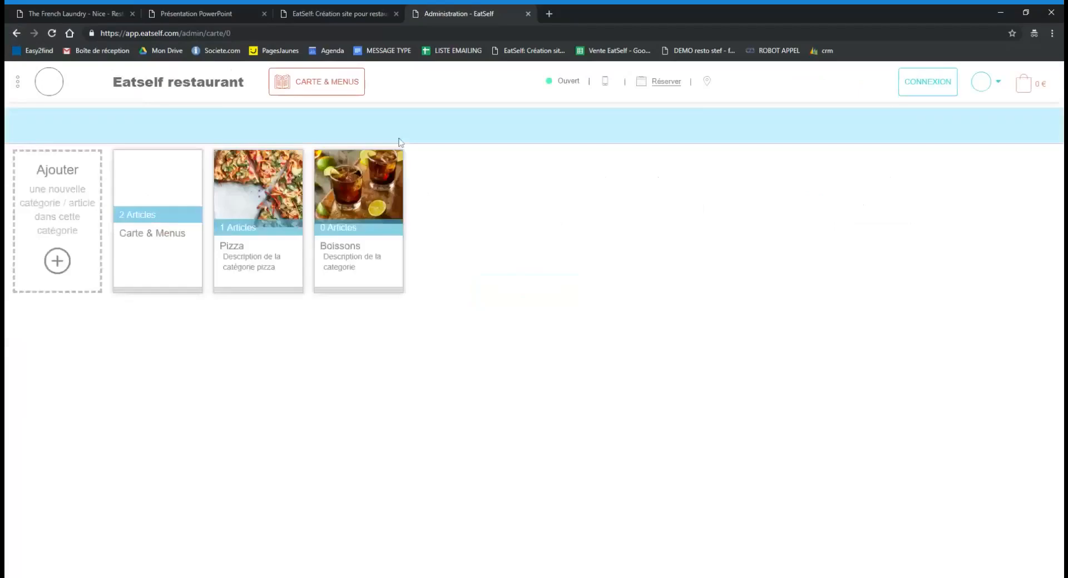
click(355, 246)
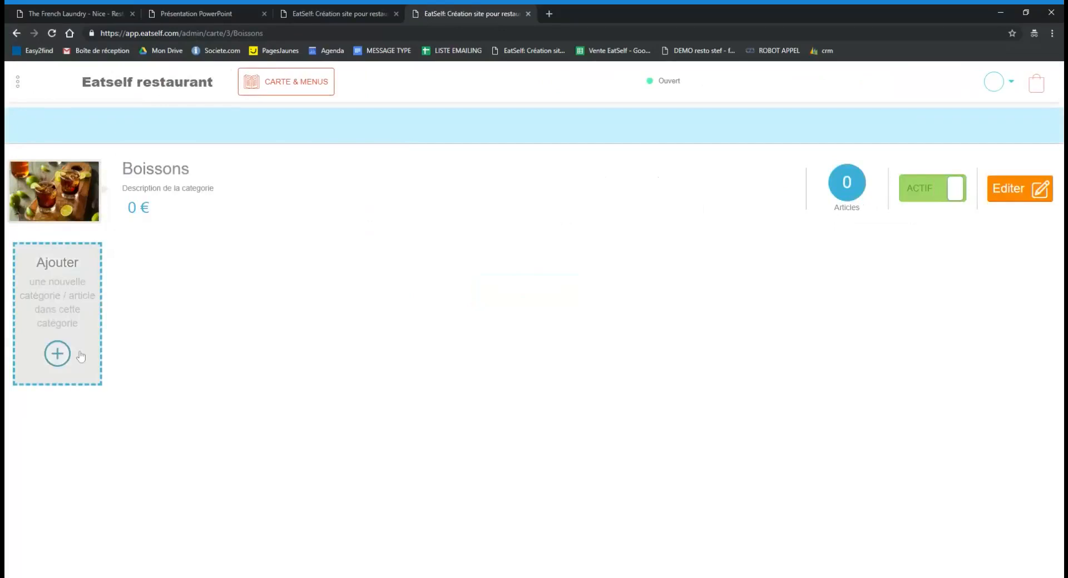
click(58, 353)
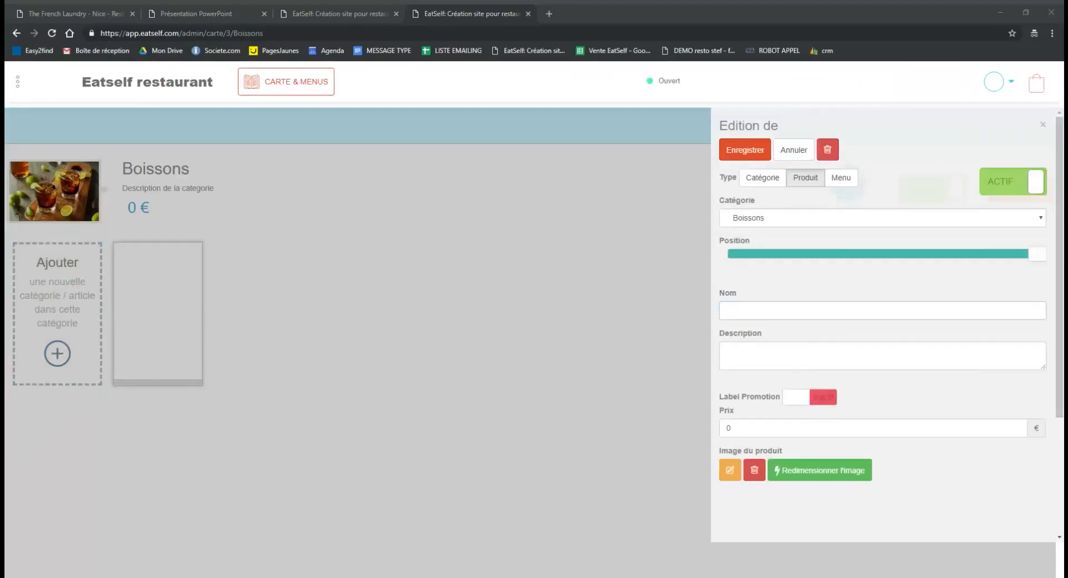
Name the new Boissons entry Boissons froides, give it a fruit-juice photo, and save it as a Catégorie.
click(262, 516)
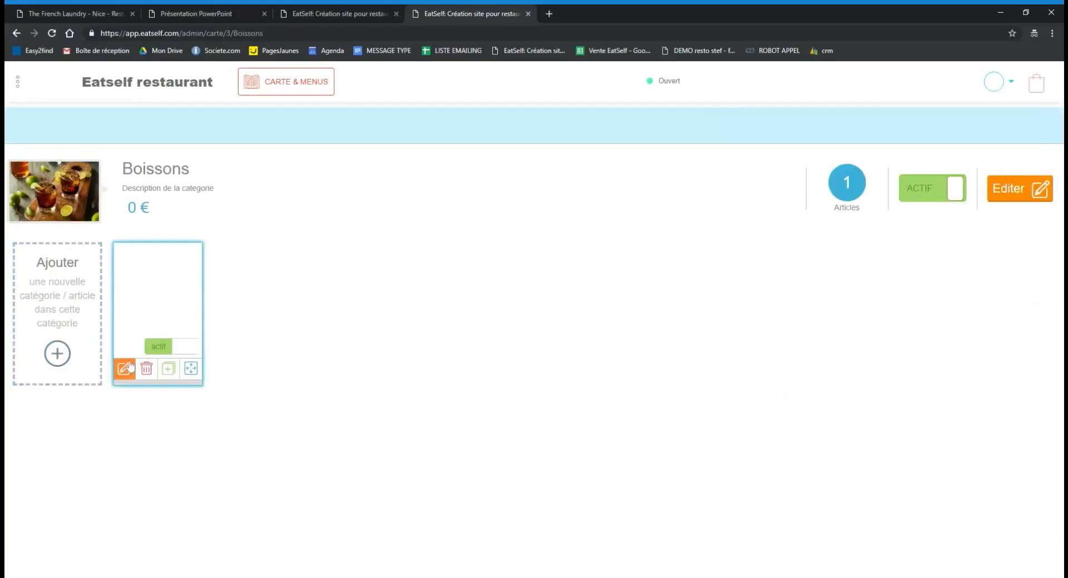
click(126, 368)
text(Boissons froides)
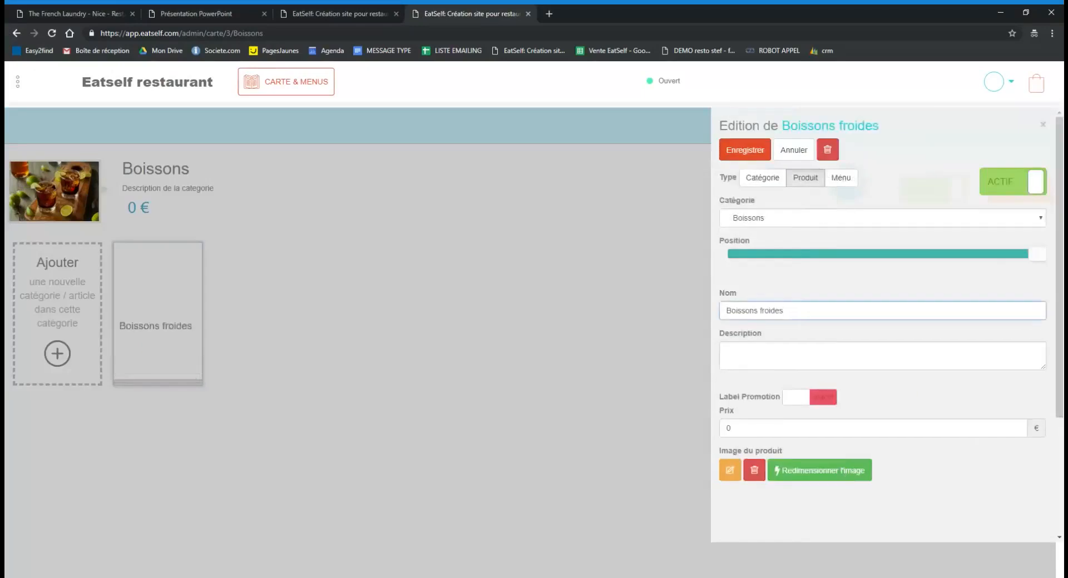
click(730, 471)
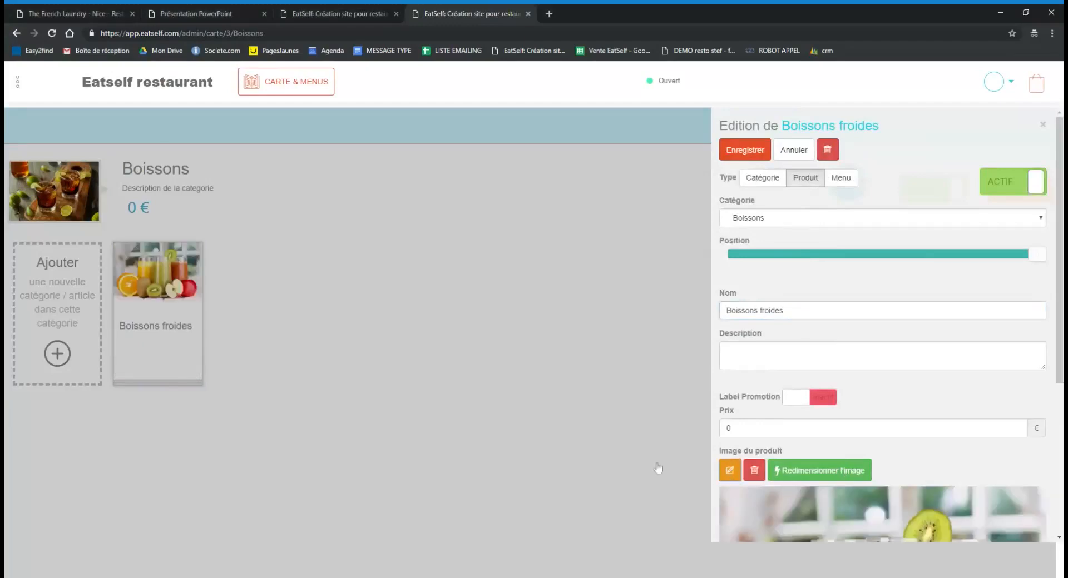
click(763, 179)
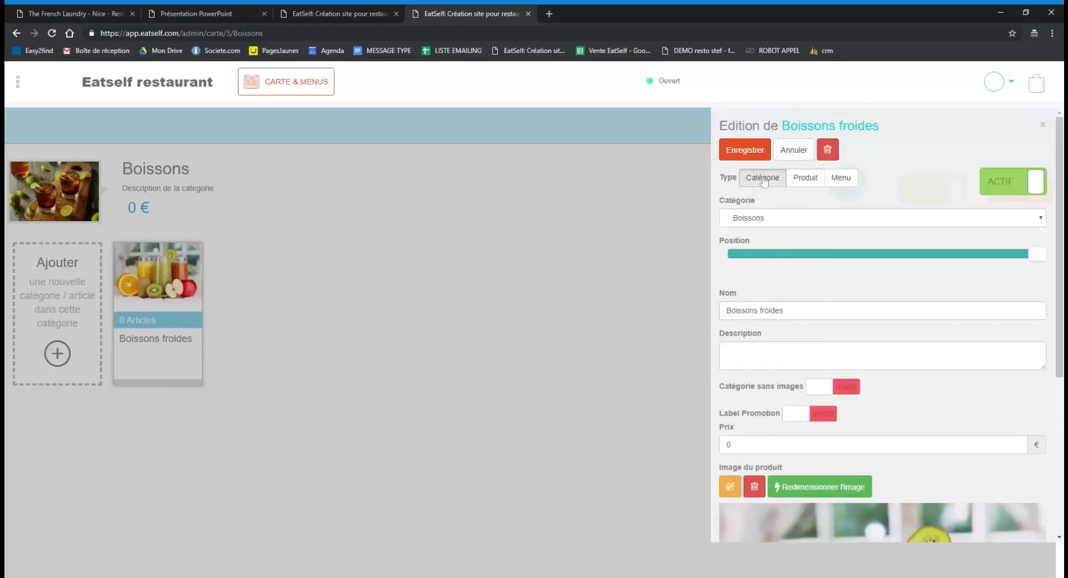
click(749, 148)
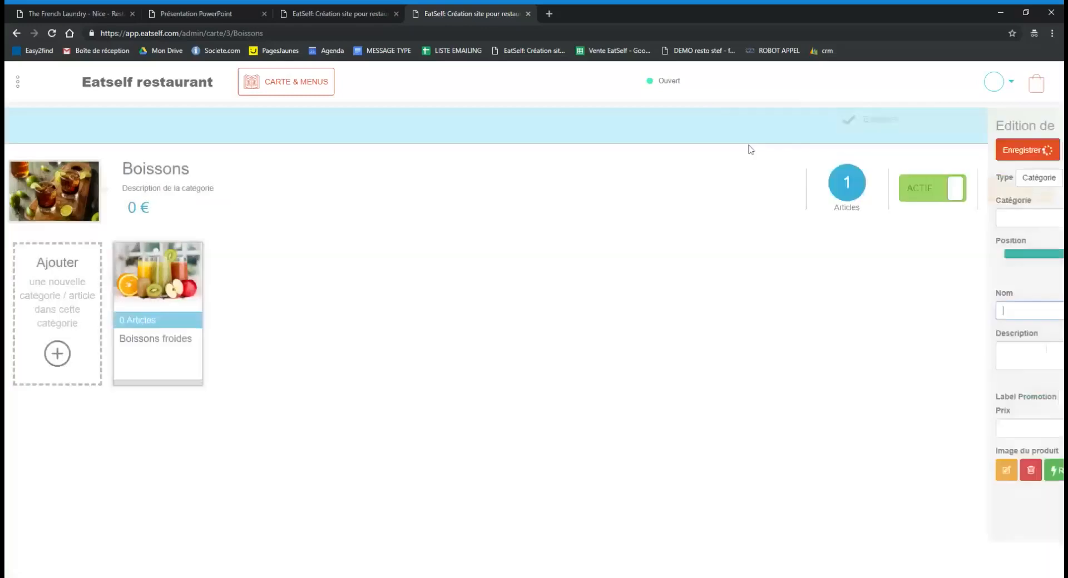
click(89, 368)
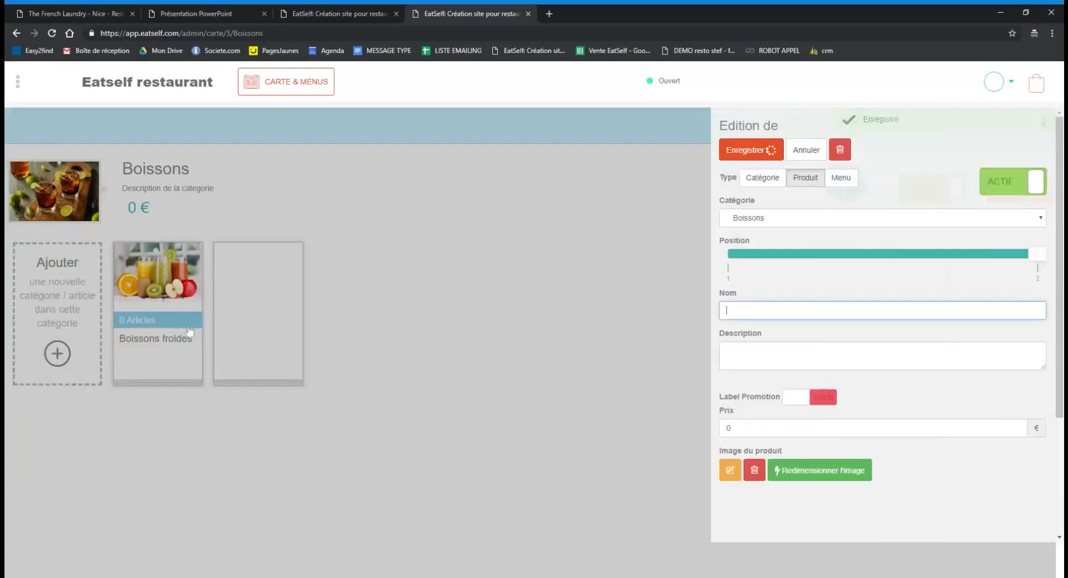
Give Boissons chaudes the coffee image and save it as a Catégorie under Boissons.
click(543, 556)
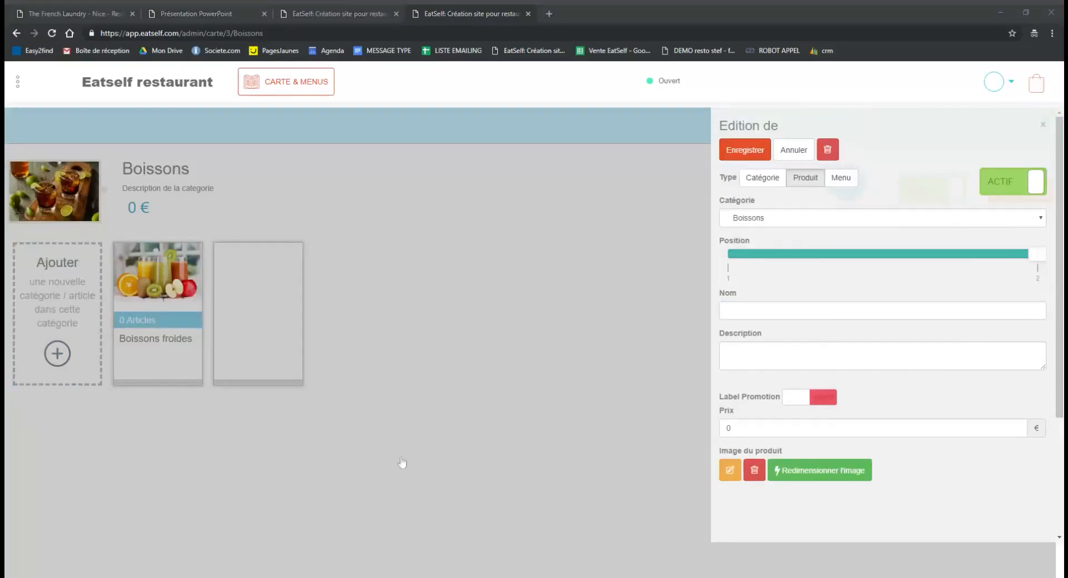
click(375, 519)
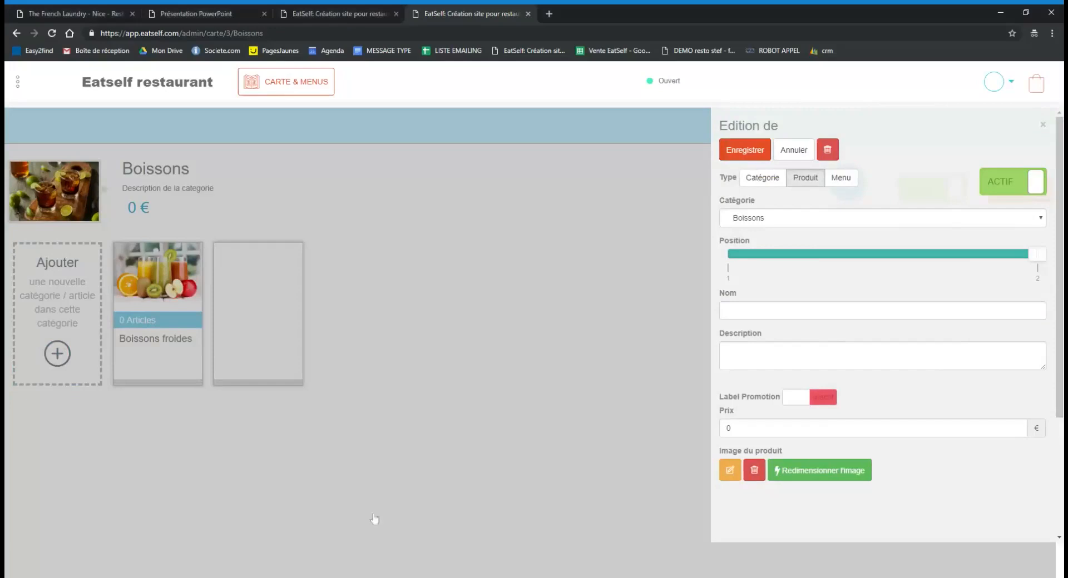
click(224, 370)
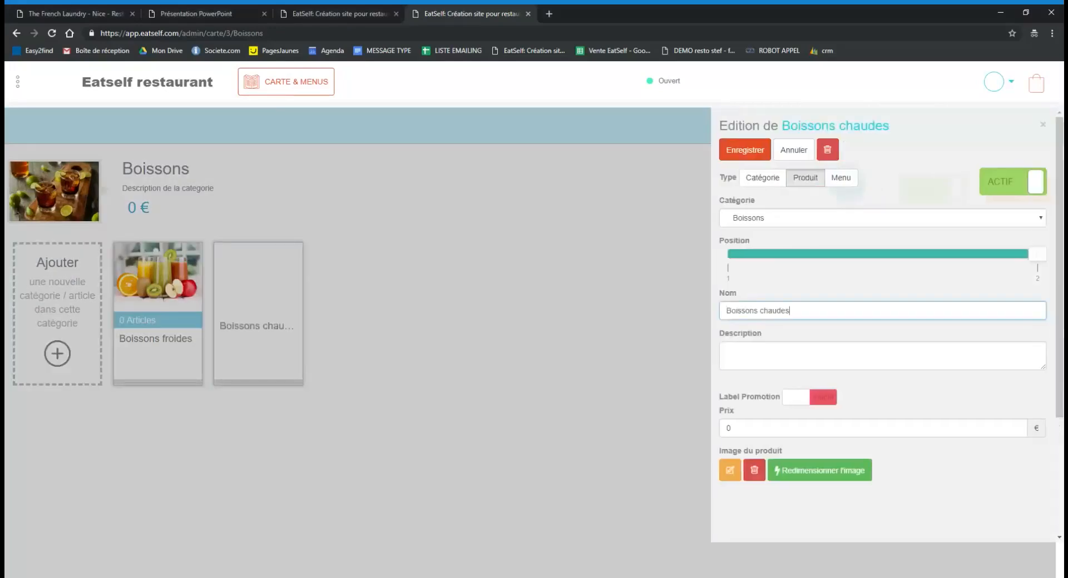
click(738, 470)
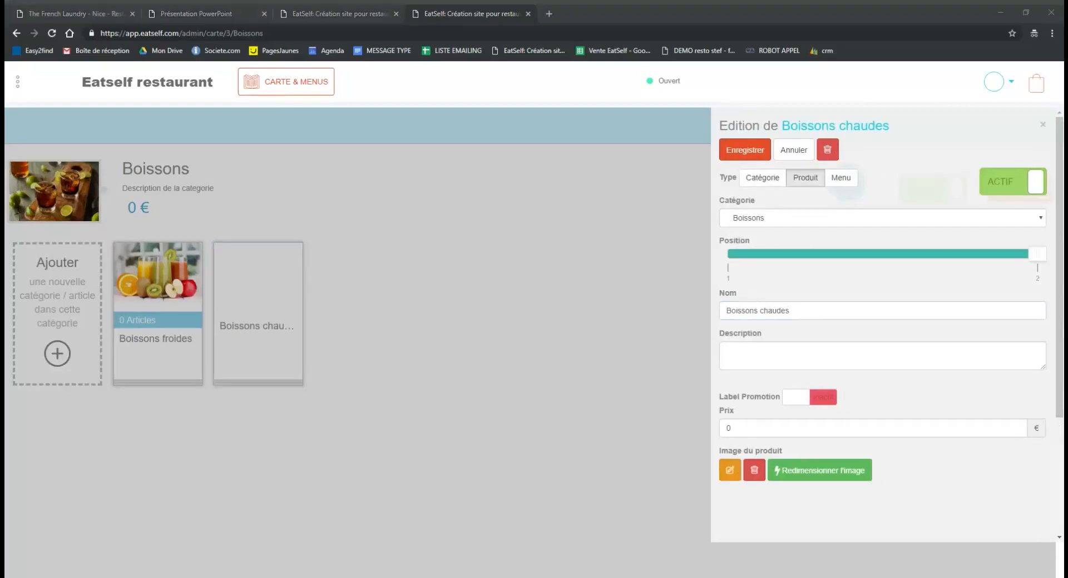
double_click(707, 424)
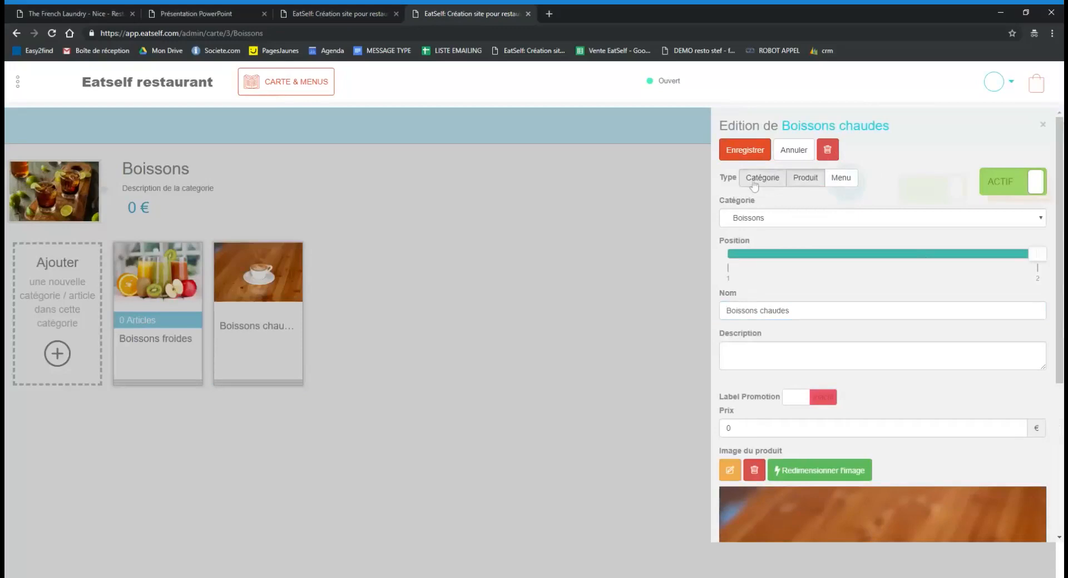
click(777, 176)
click(742, 150)
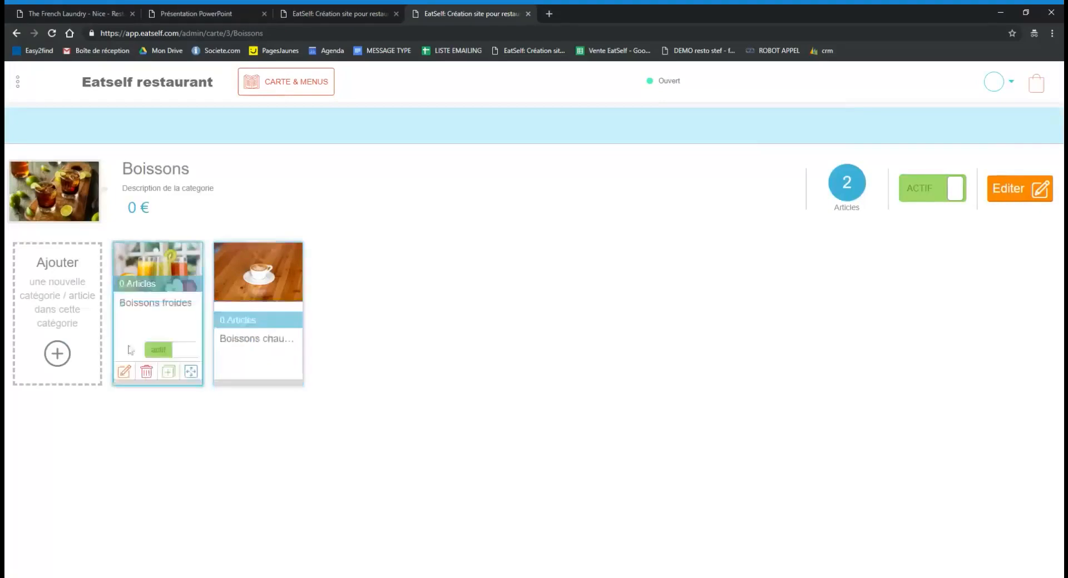
click(154, 305)
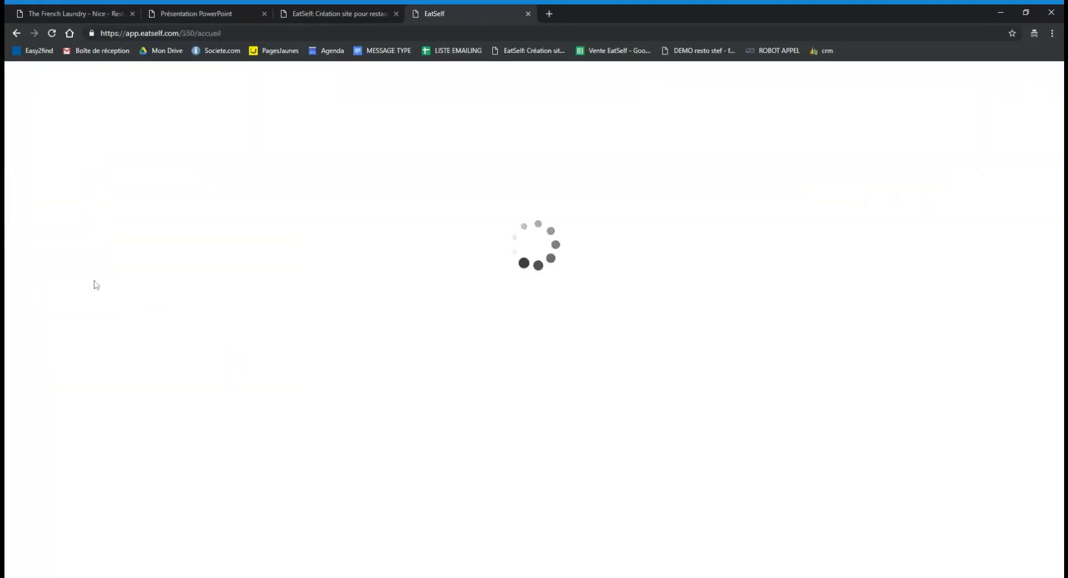
Log back into the EatSelf admin with the account e-mail and password.
click(16, 34)
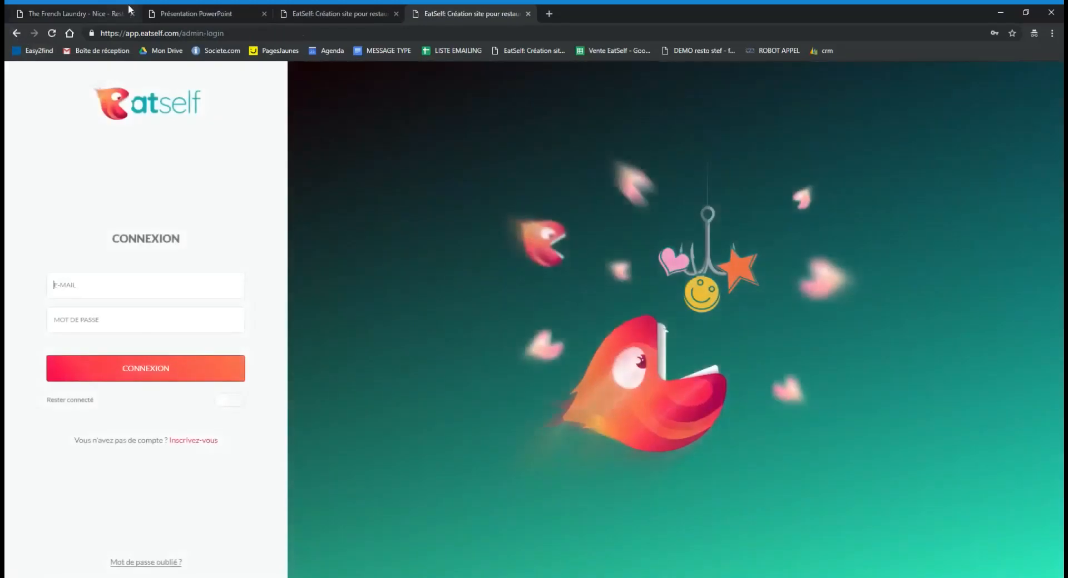
click(195, 12)
click(483, 14)
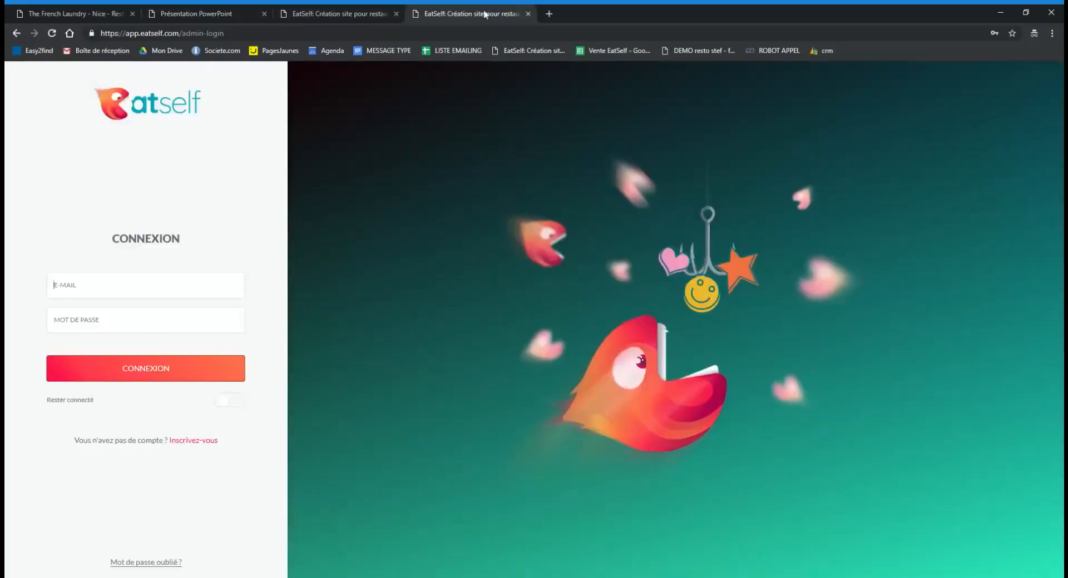
key(Tab)
text(•••••)
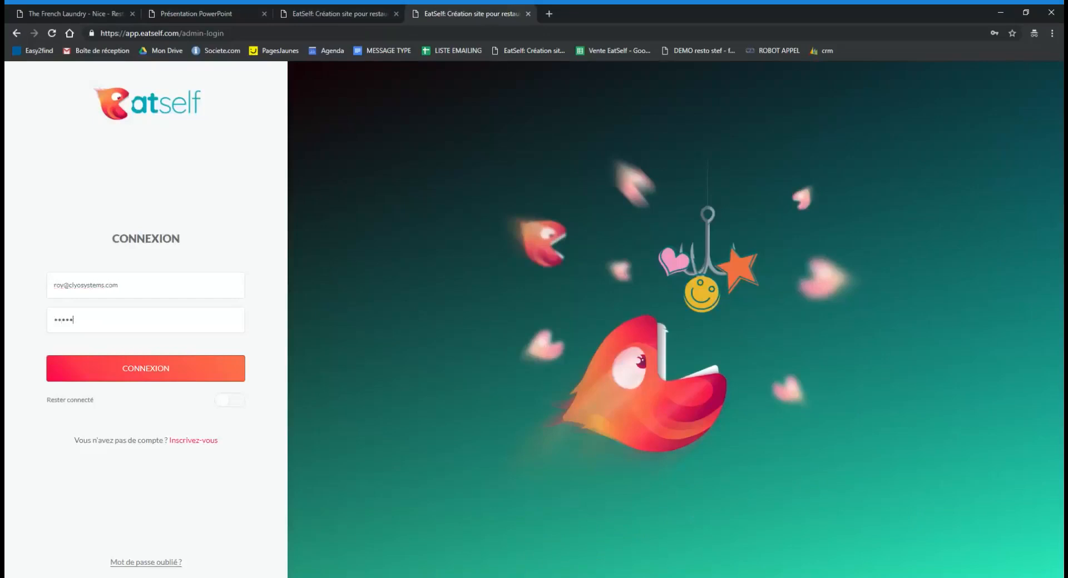
text(•••)
key(Return)
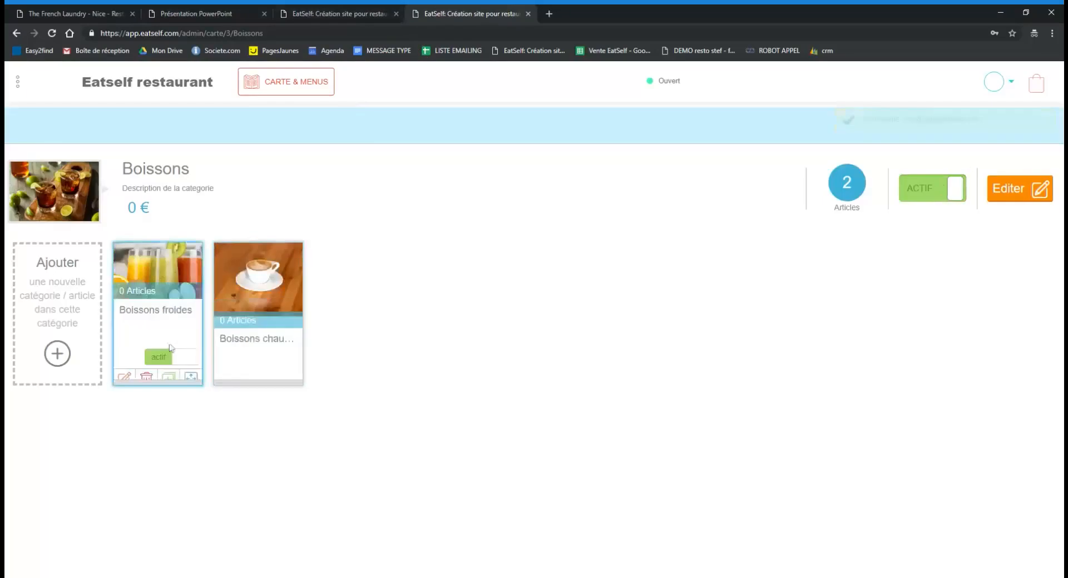
In Boissons froides, add a Coca product priced 10 with a can photo and save it.
click(144, 309)
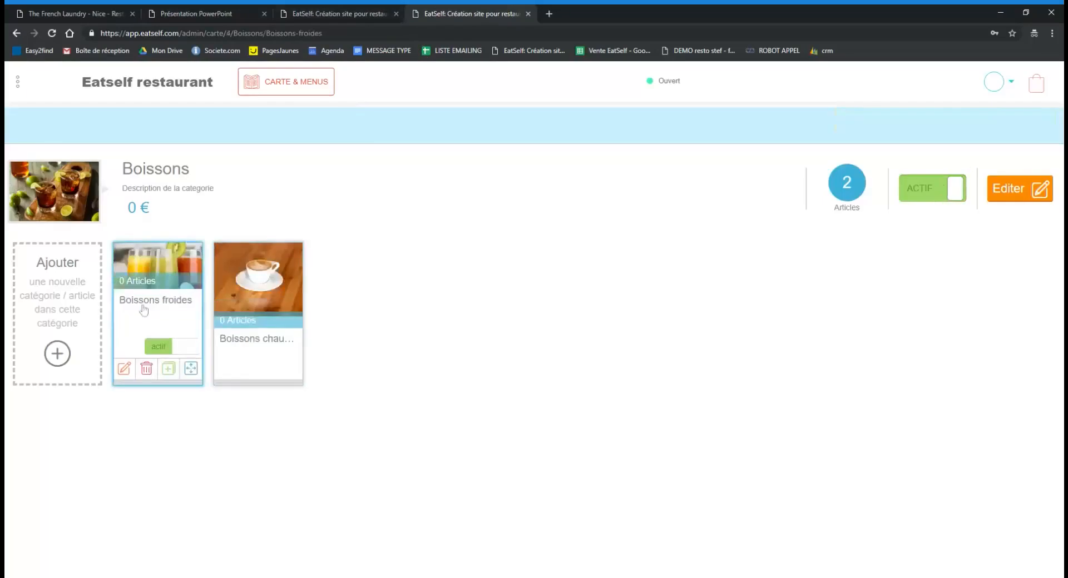
click(58, 354)
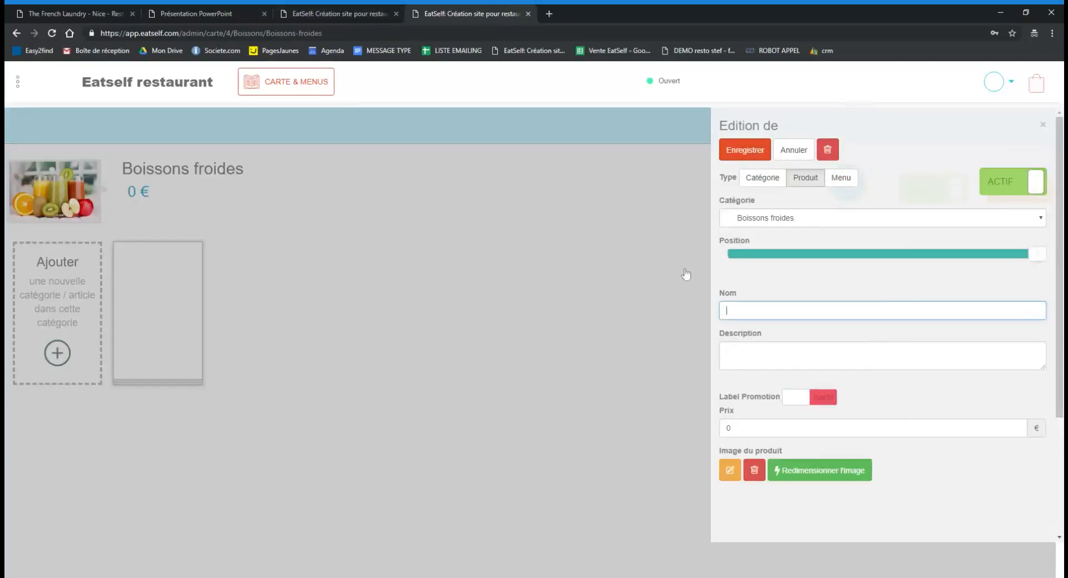
text(Coca)
drag(742, 429, 723, 428)
text(10)
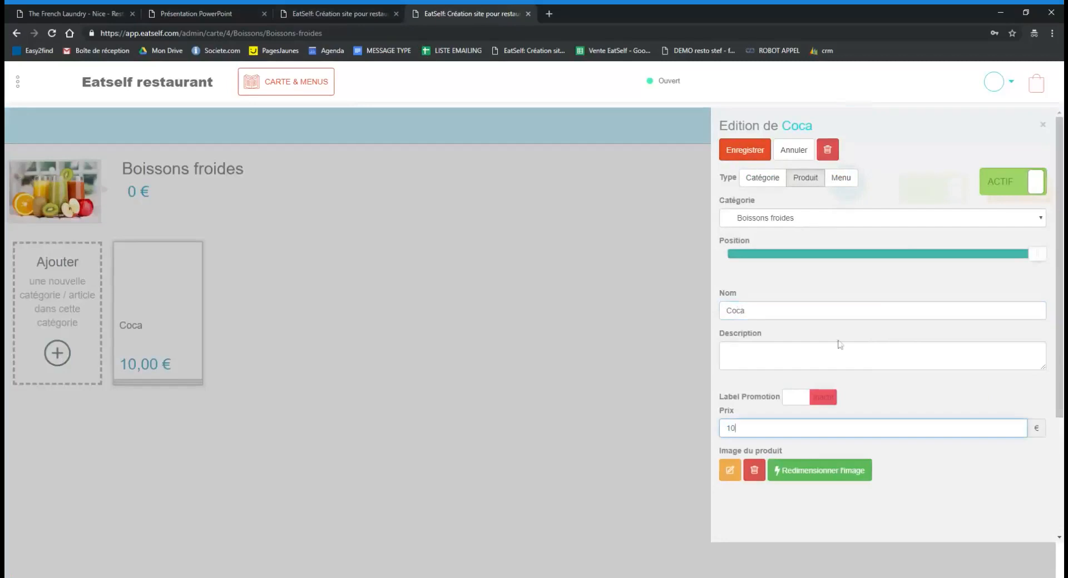
click(726, 351)
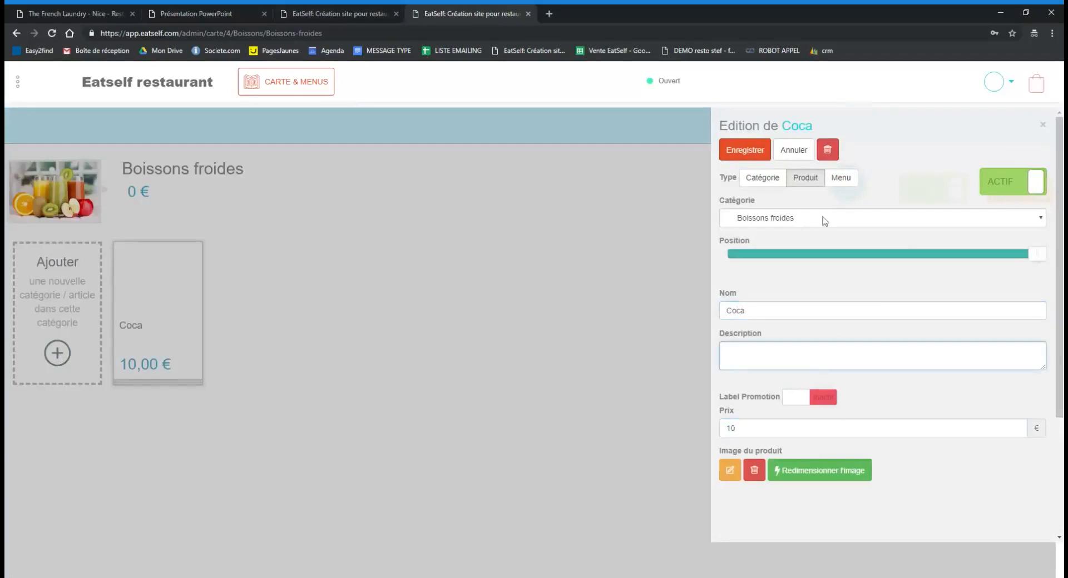
click(730, 472)
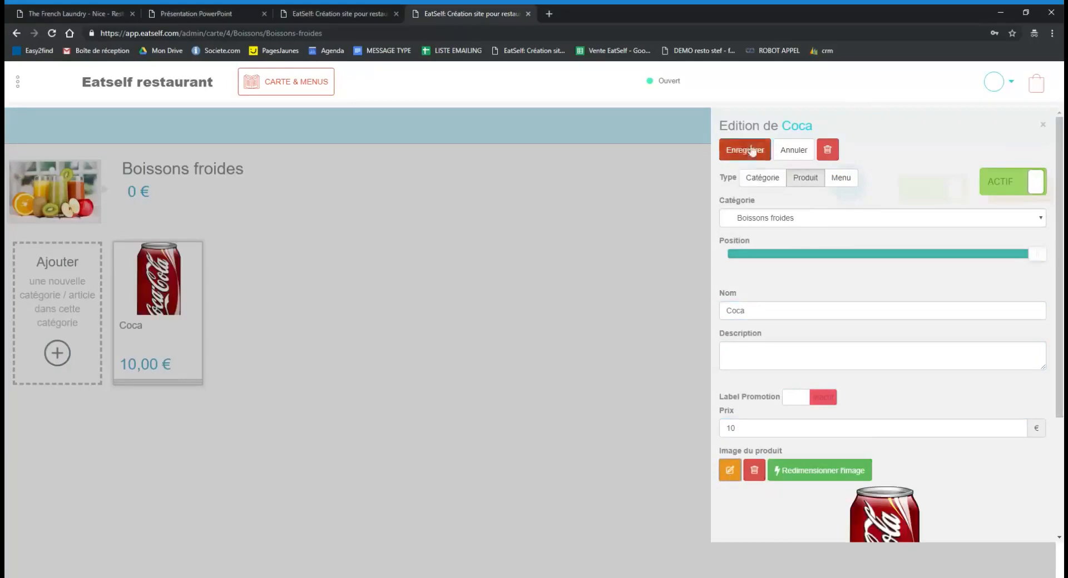
click(752, 151)
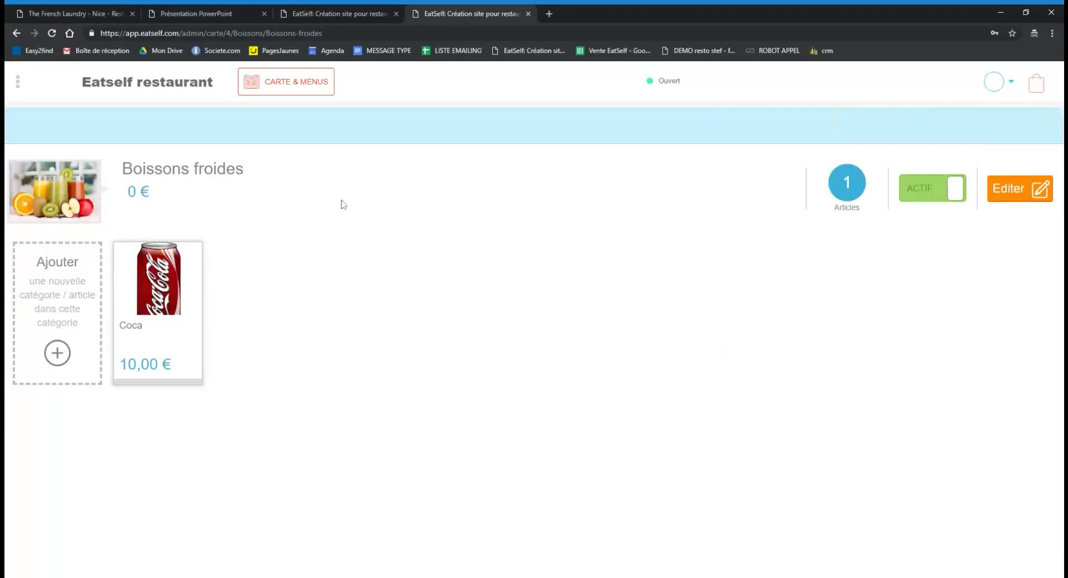
click(337, 8)
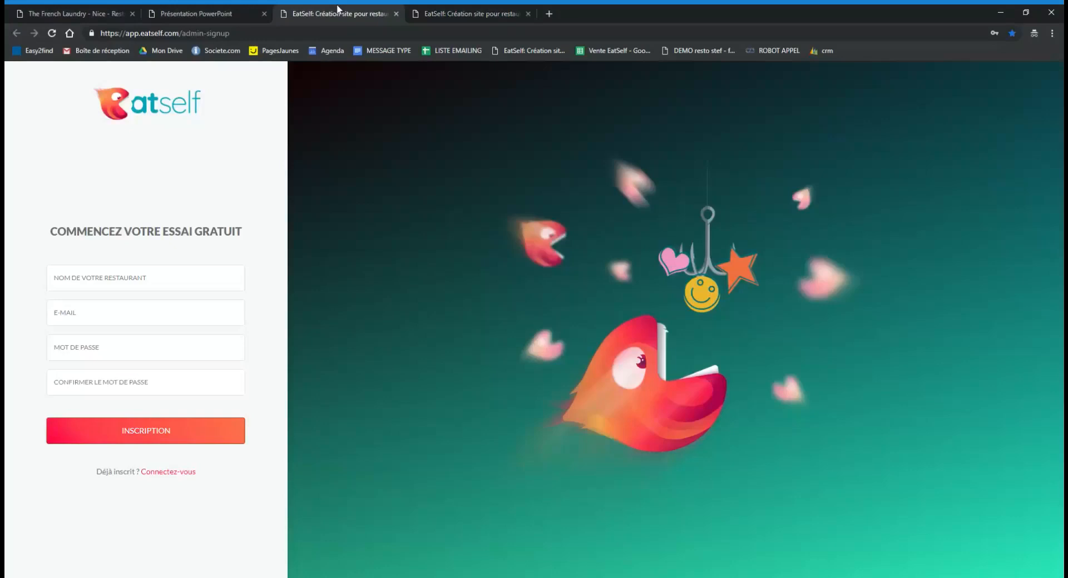
click(494, 9)
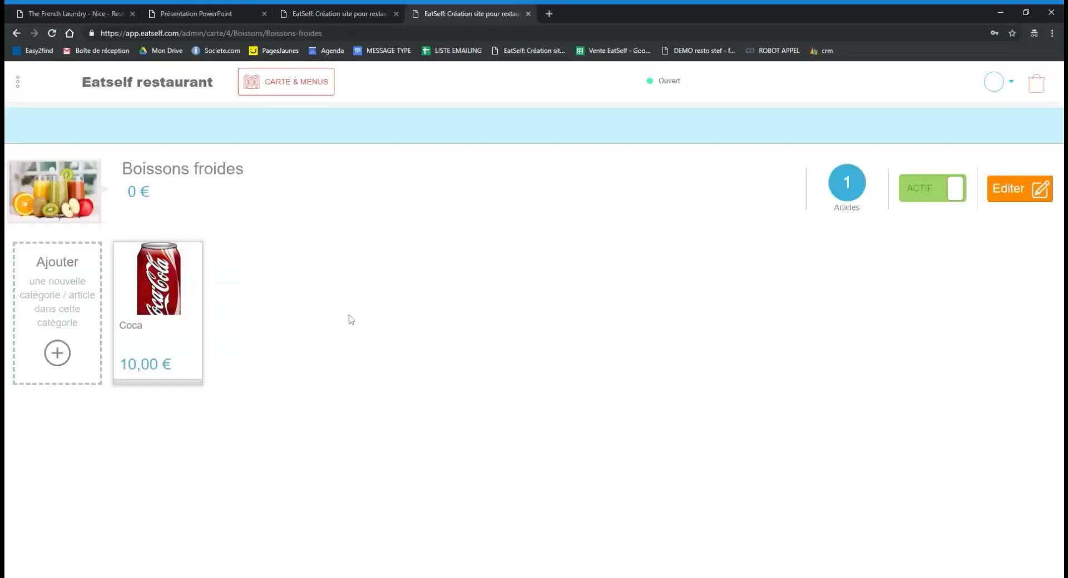
click(307, 7)
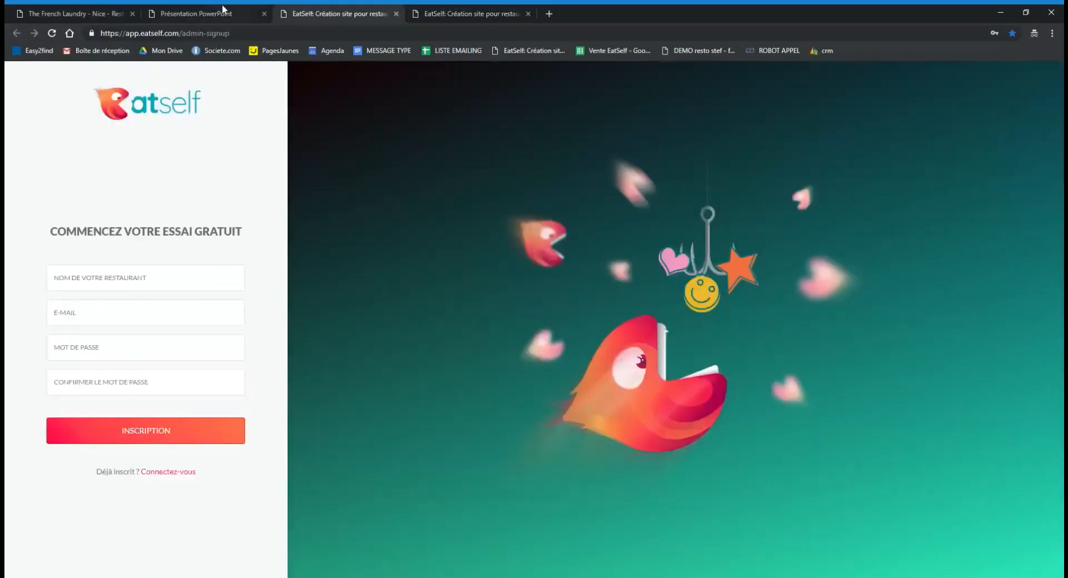
click(222, 7)
click(336, 8)
click(476, 12)
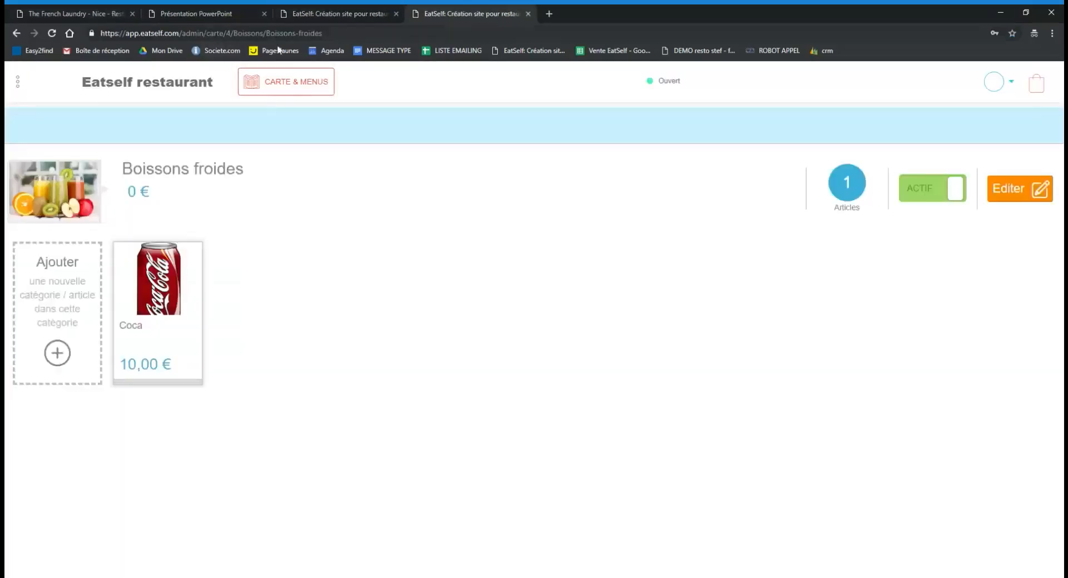
click(338, 7)
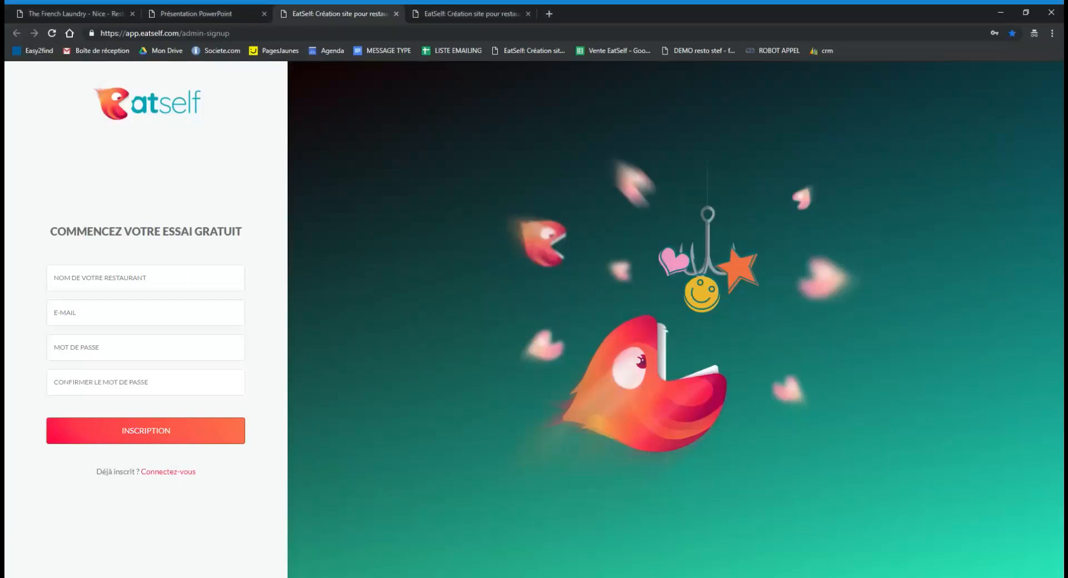
click(482, 11)
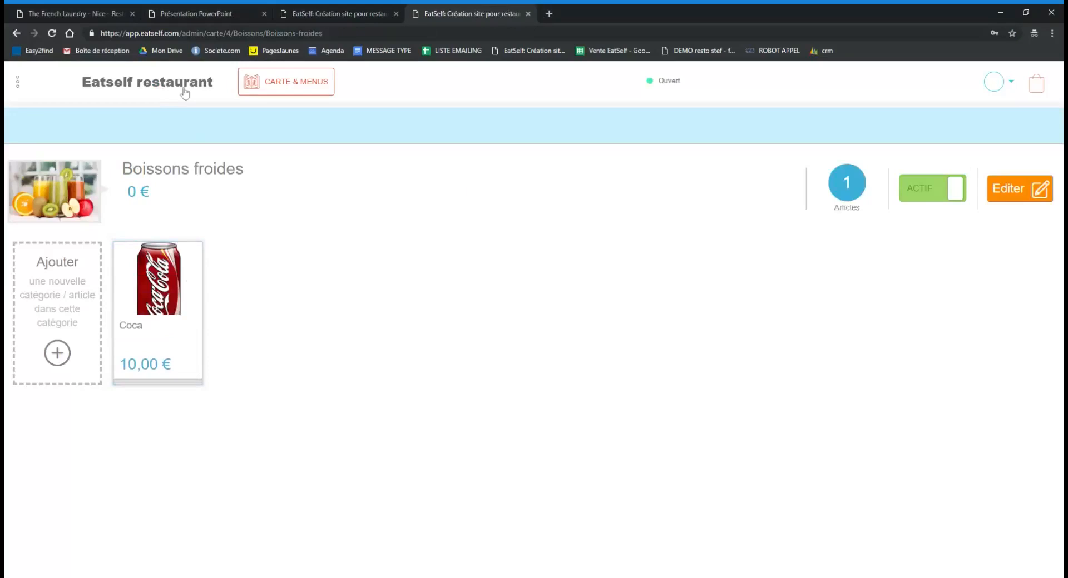
click(315, 81)
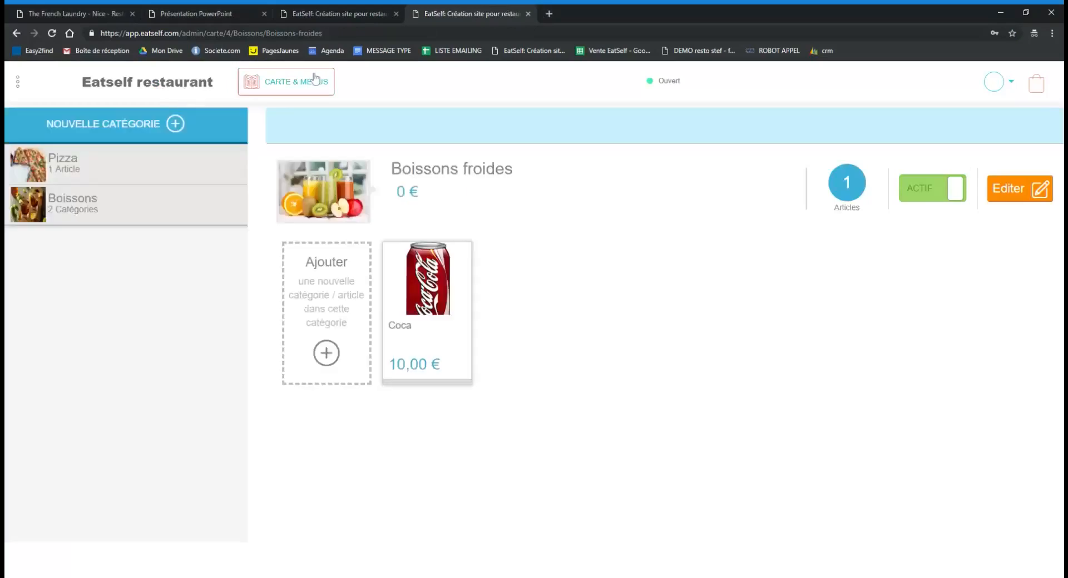
click(306, 84)
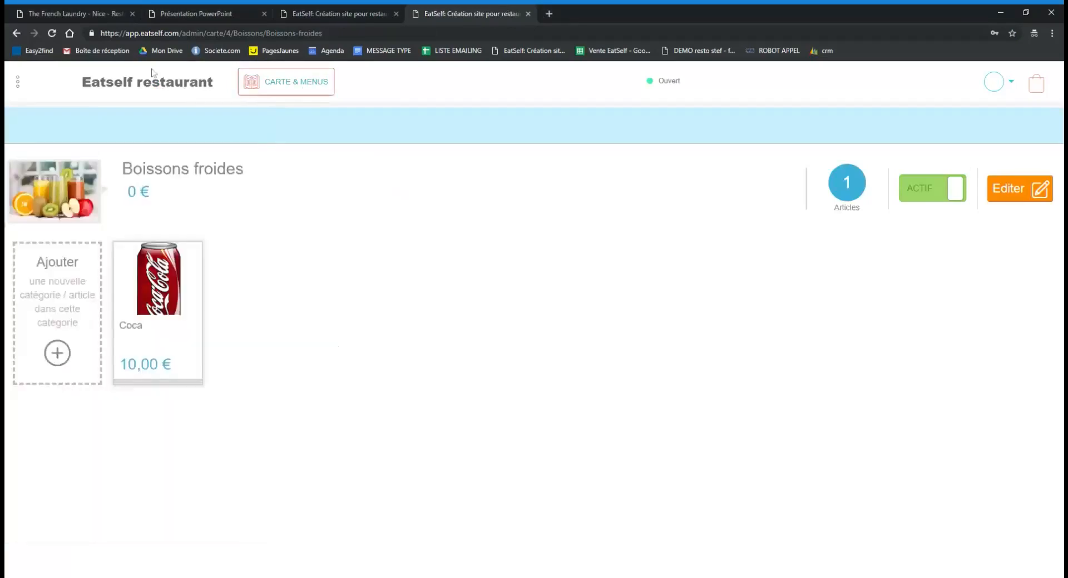
In The French Laundry tab, replace 1/accueil with 350 in the address to load that restaurant's home page.
click(91, 6)
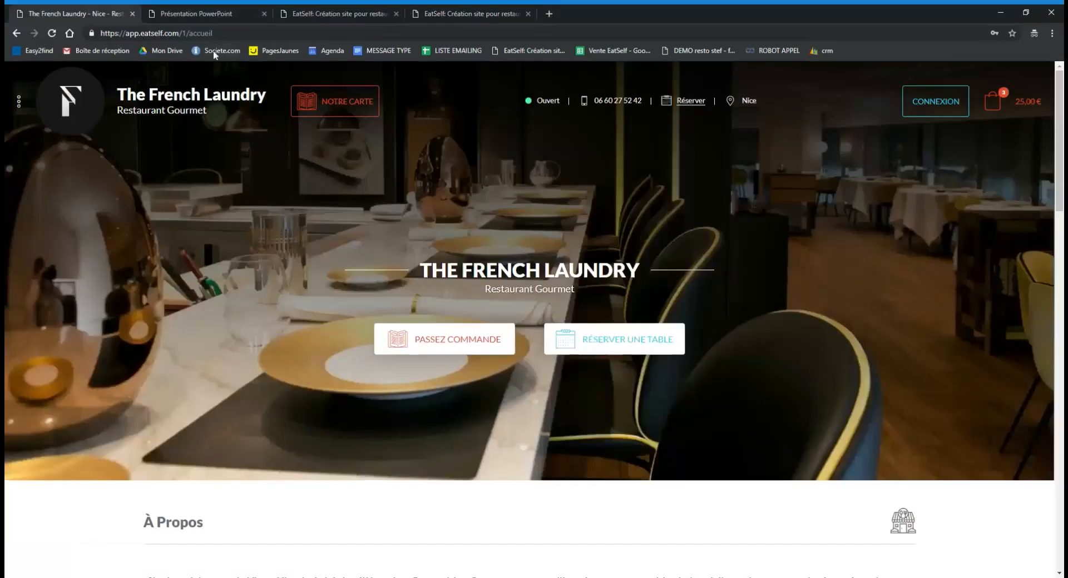
click(188, 34)
drag(187, 33, 242, 48)
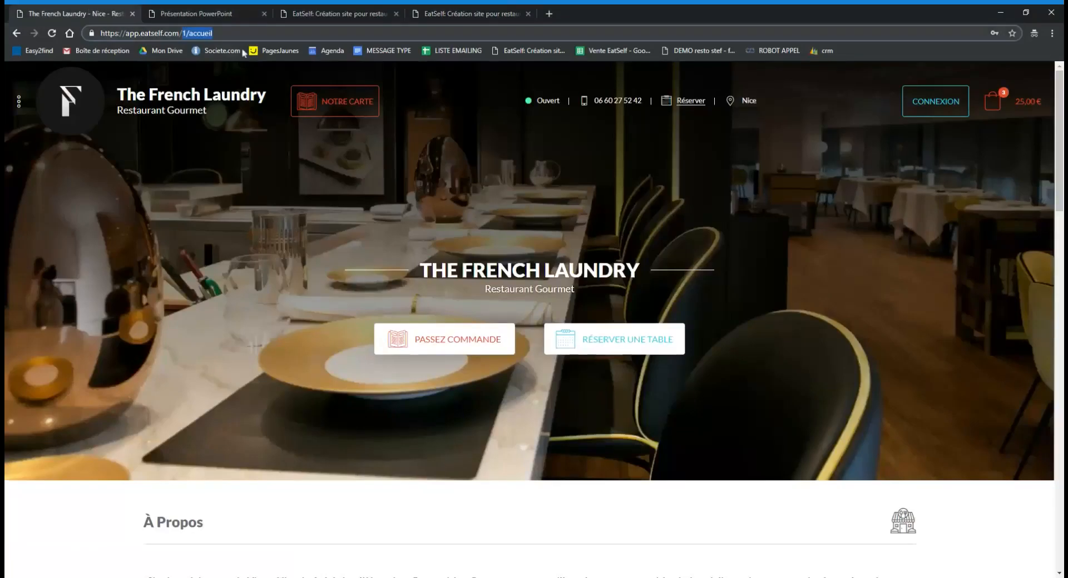
text(350)
key(Return)
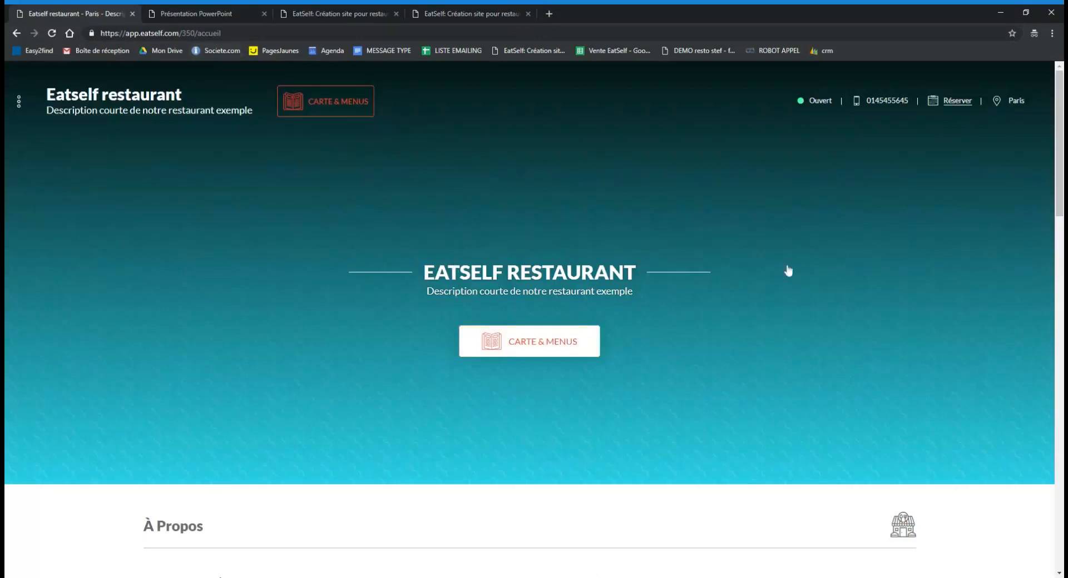
Browse Carte & Menus into Boissons, then Boissons froides to see Coca at 10,00 €, then return home.
scroll(787, 271, down, 10)
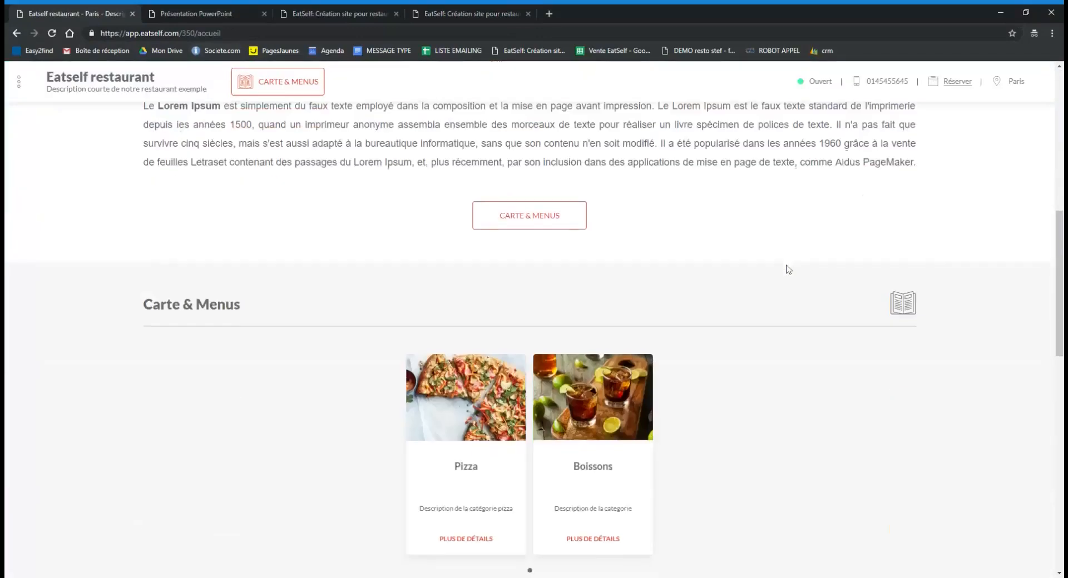
scroll(788, 271, down, 5)
scroll(840, 342, down, 2)
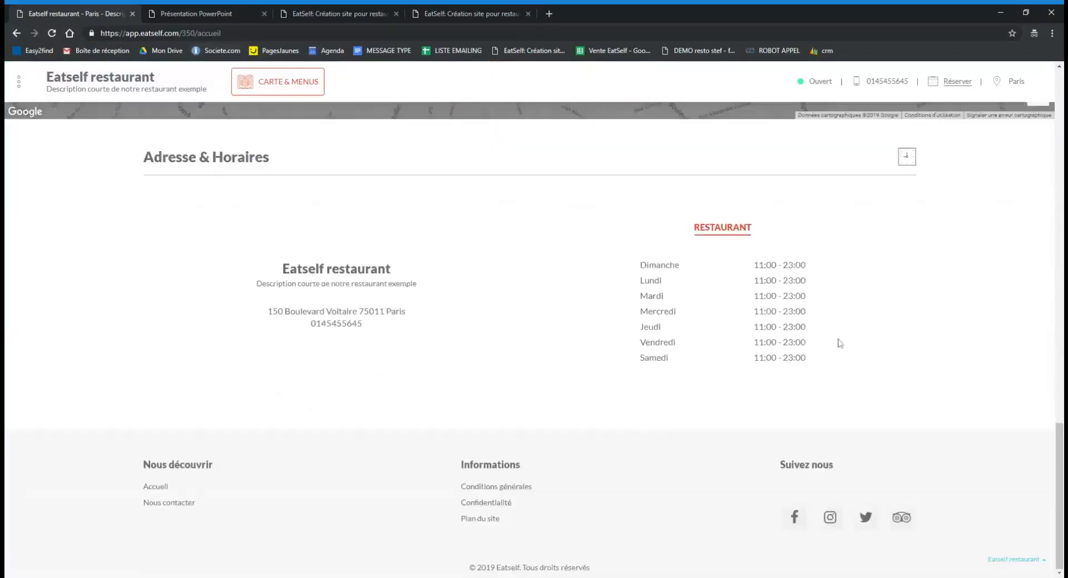
scroll(841, 343, up, 17)
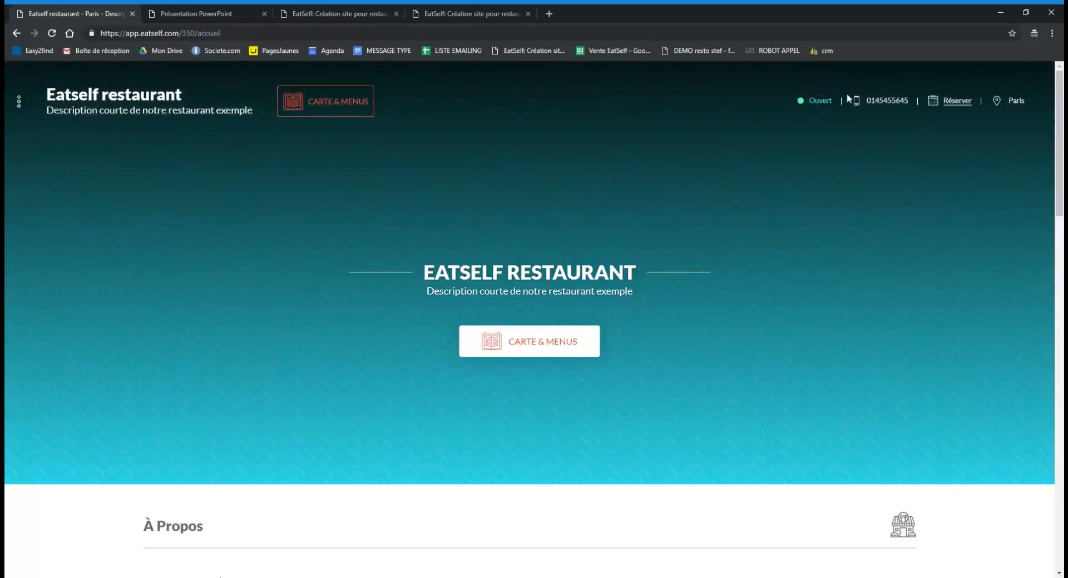
scroll(846, 153, down, 4)
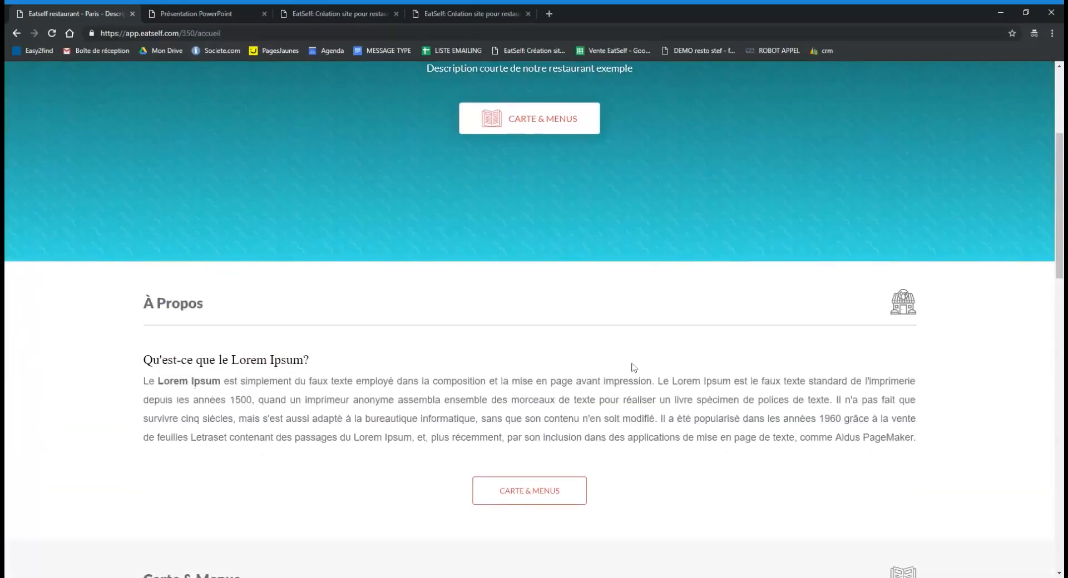
scroll(632, 300, down, 4)
scroll(476, 374, down, 2)
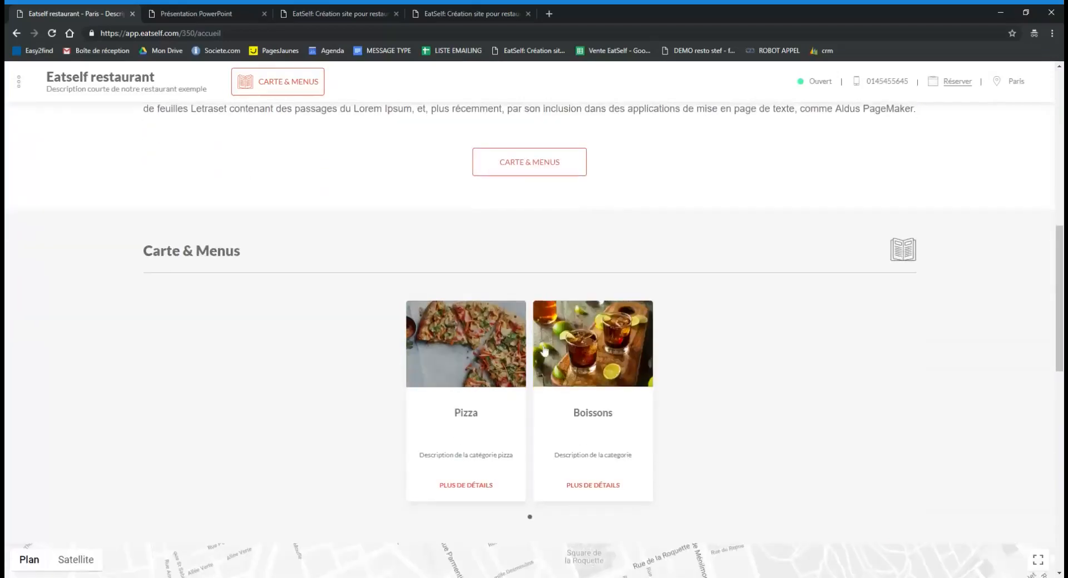
click(603, 339)
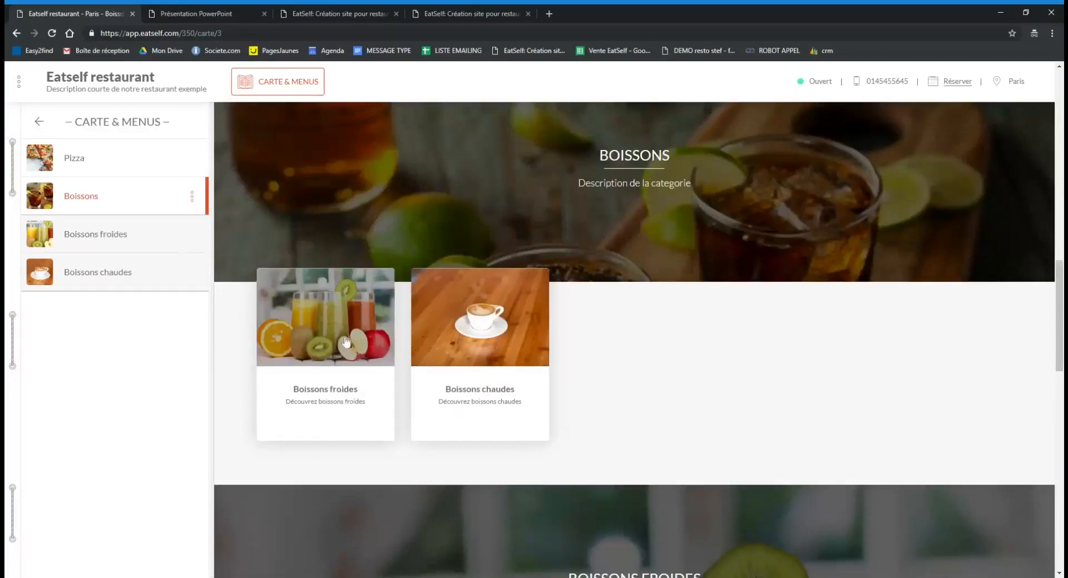
click(347, 342)
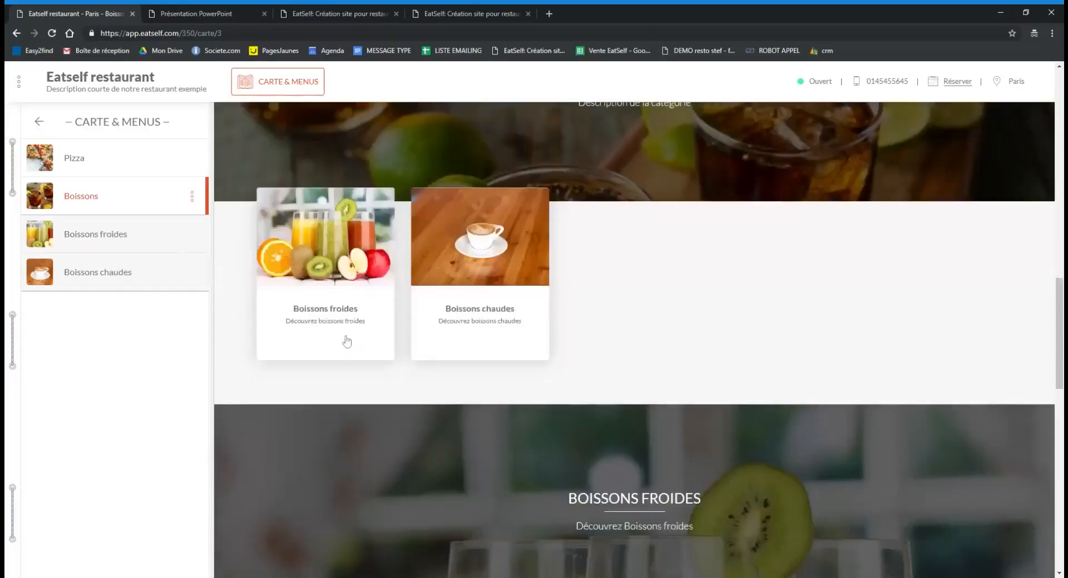
scroll(532, 353, up, 6)
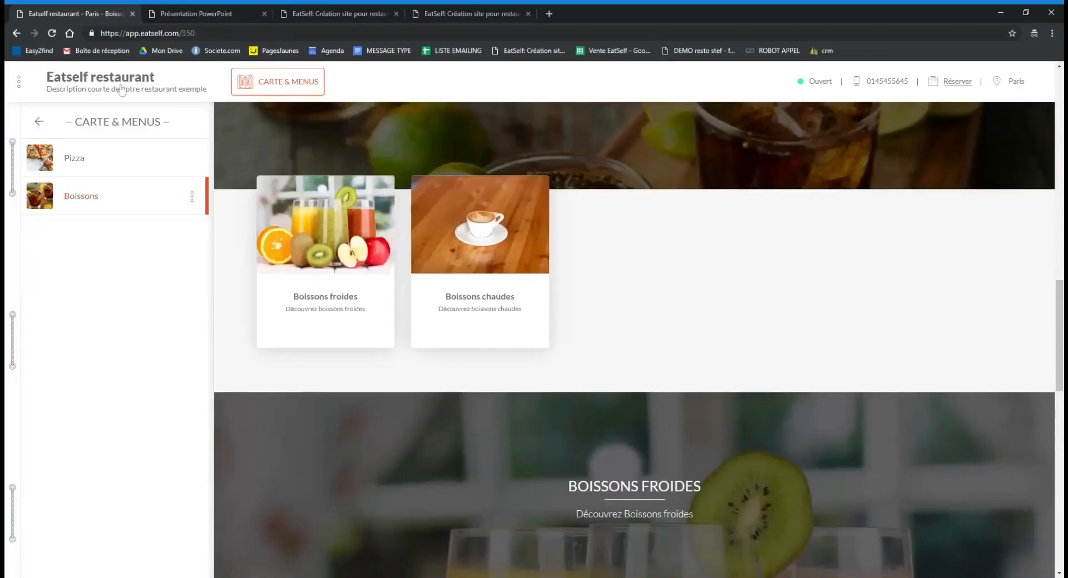
click(120, 88)
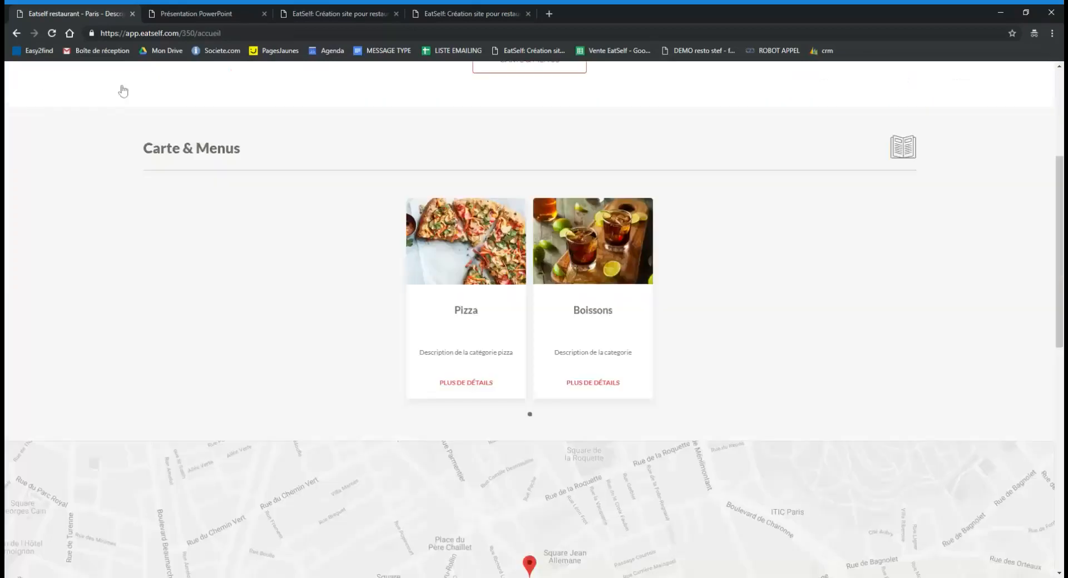
scroll(719, 293, down, 6)
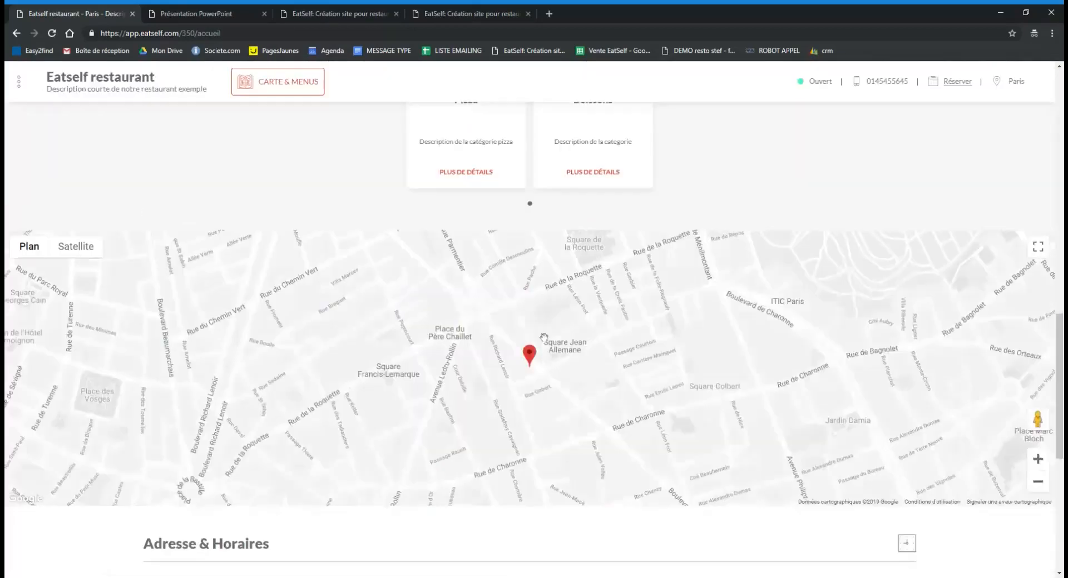
scroll(628, 345, down, 2)
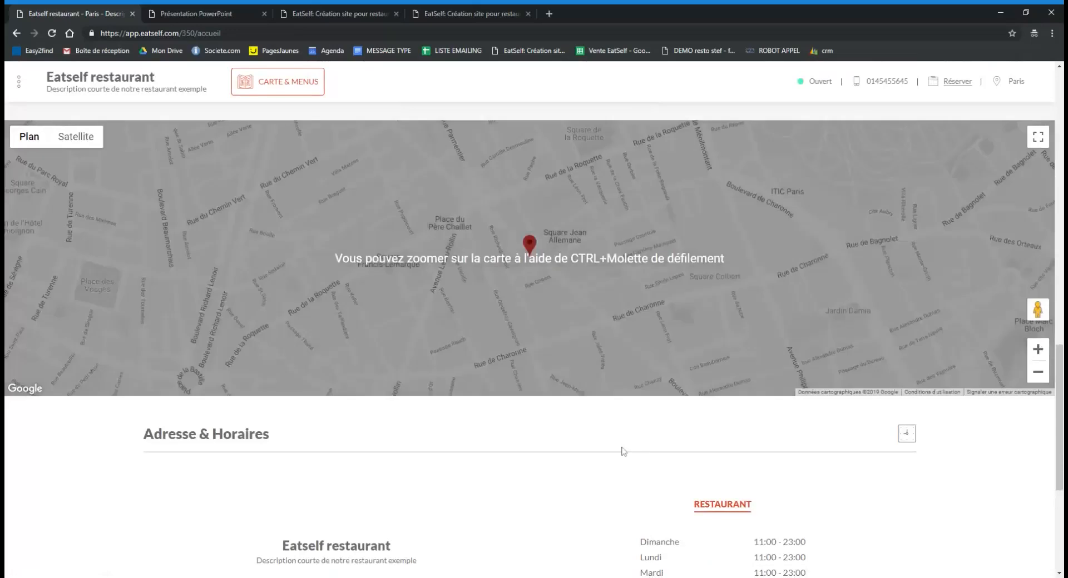
scroll(474, 438, down, 2)
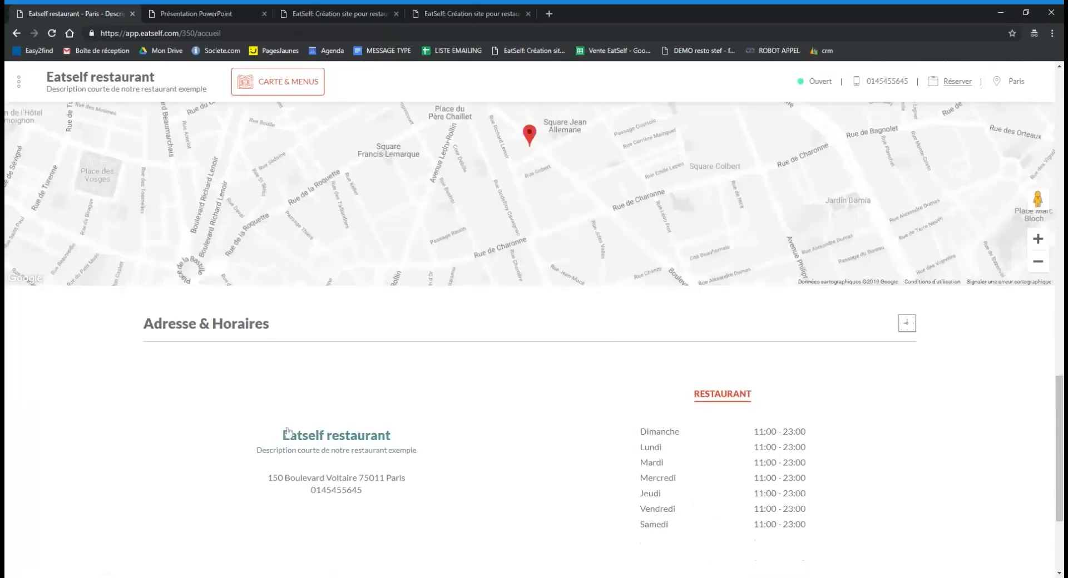
scroll(617, 405, down, 3)
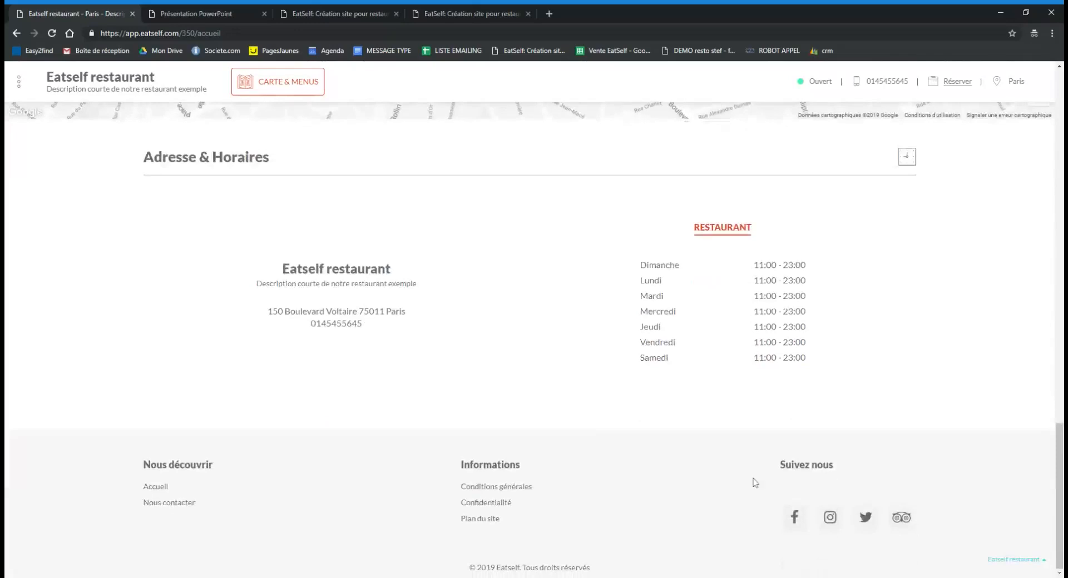
scroll(753, 482, up, 20)
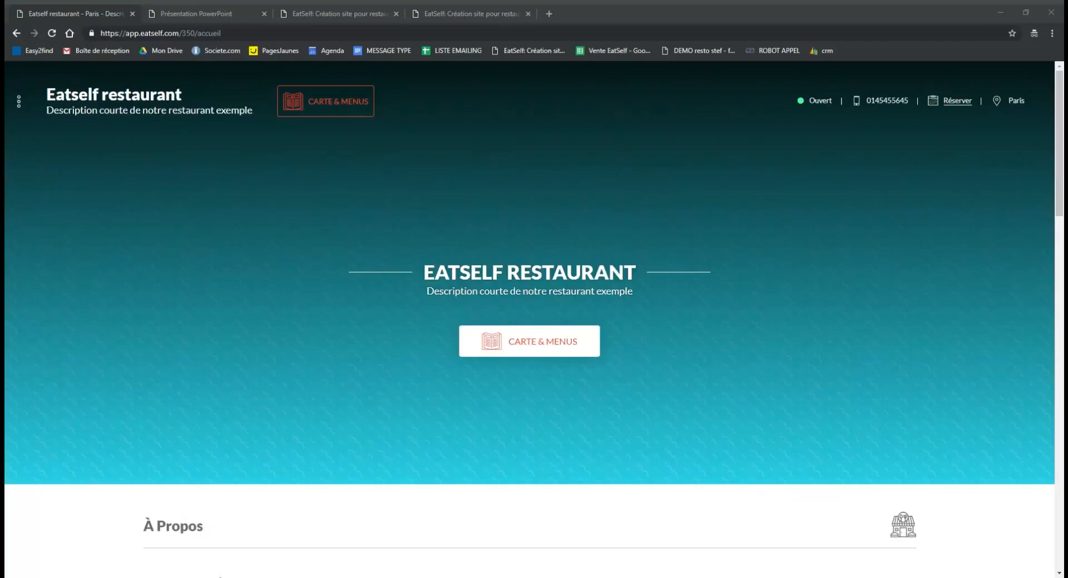
click(580, 446)
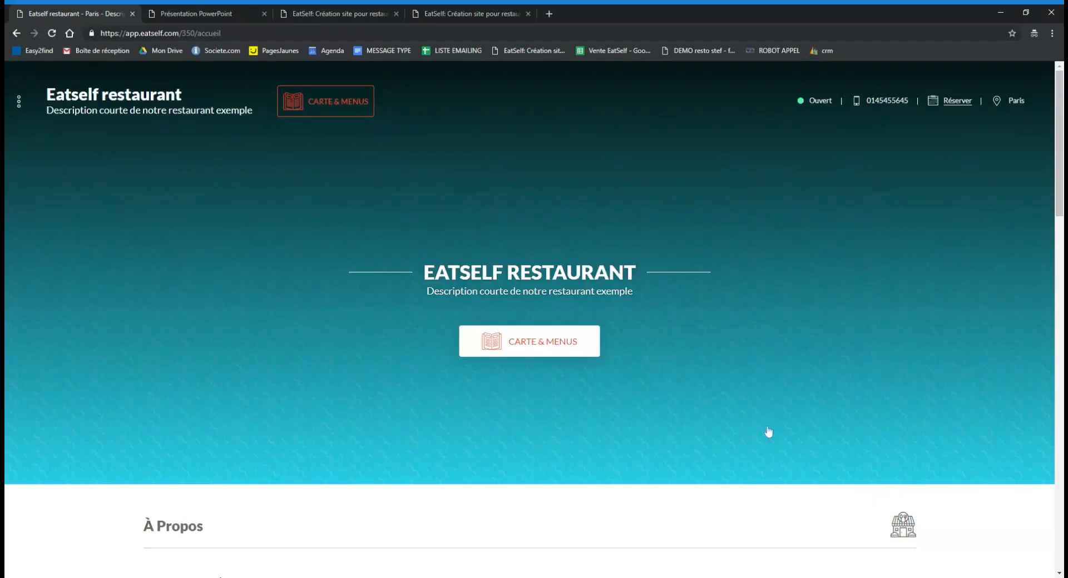
click(329, 7)
click(452, 8)
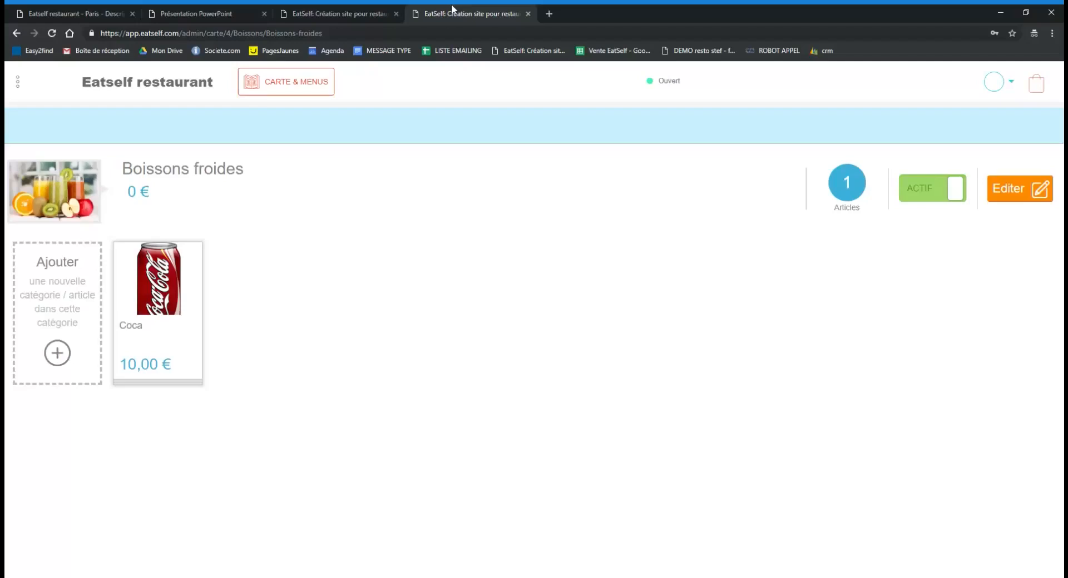
click(331, 7)
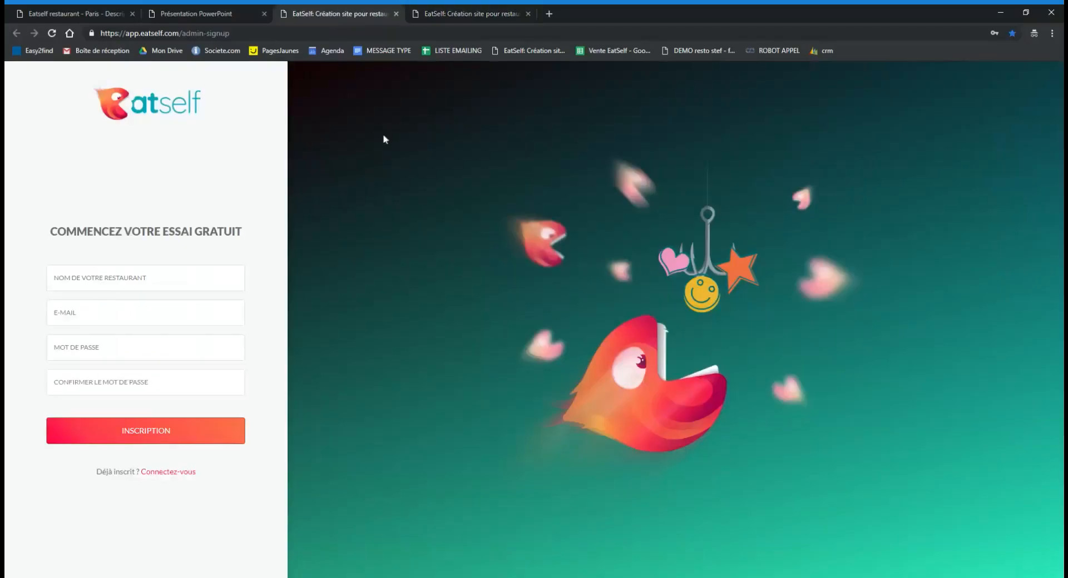
click(199, 6)
click(351, 5)
click(181, 7)
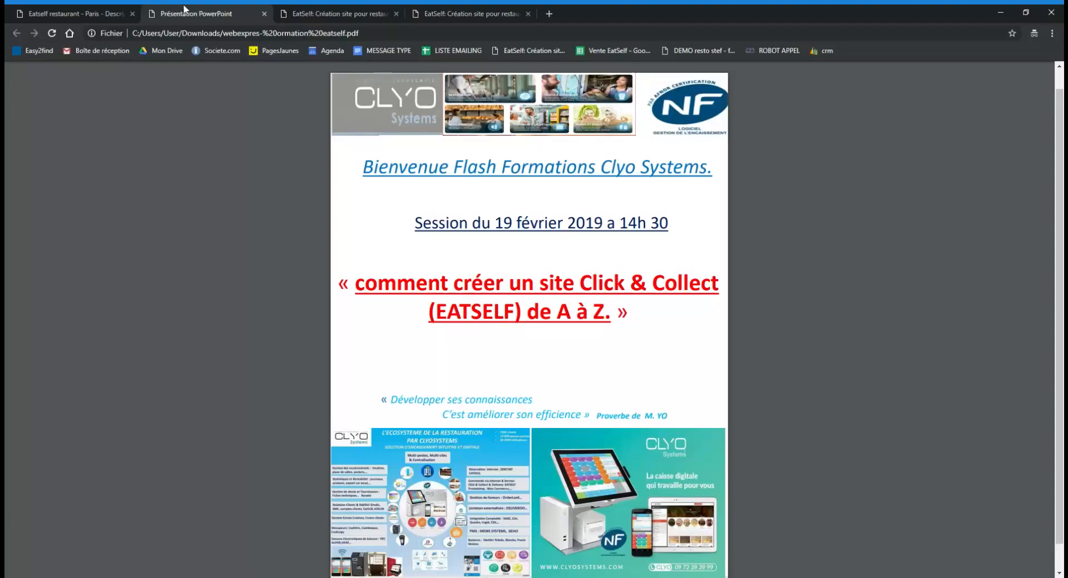
click(104, 8)
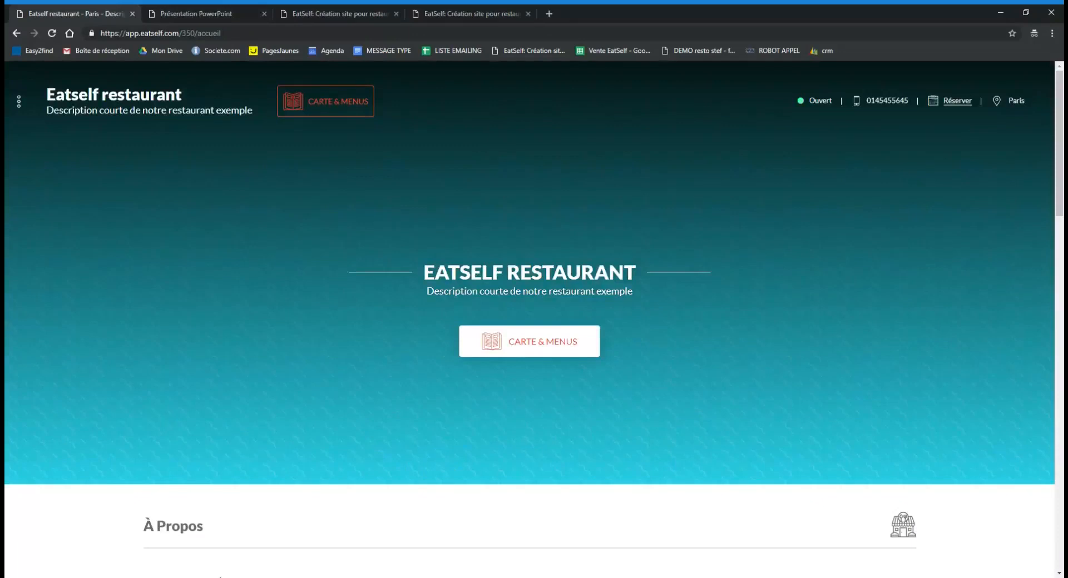
Switch to the admin Boissons froides tab and open the avatar account menu.
scroll(776, 247, down, 3)
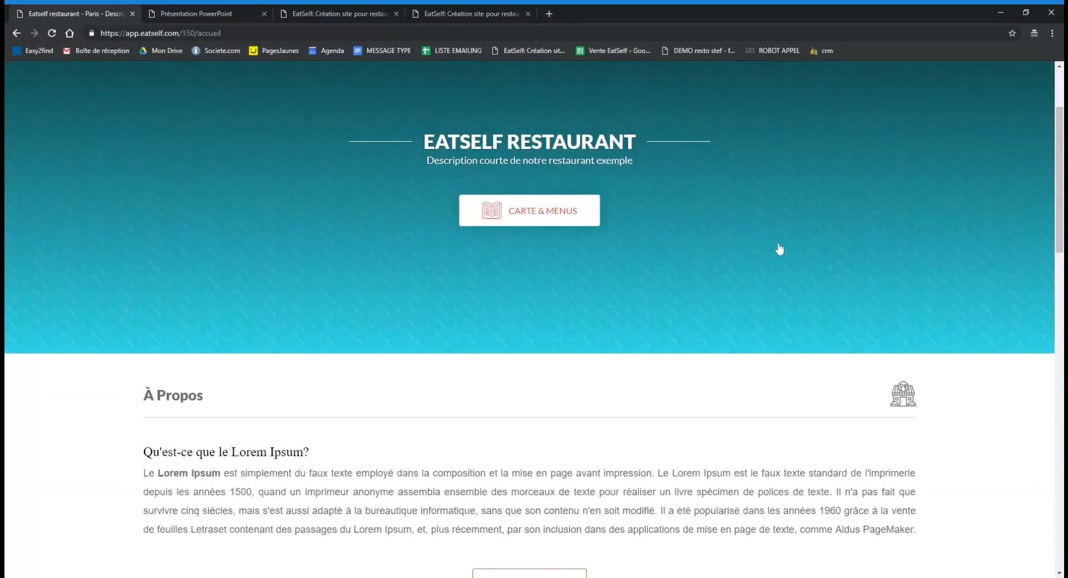
scroll(777, 247, up, 3)
click(284, 12)
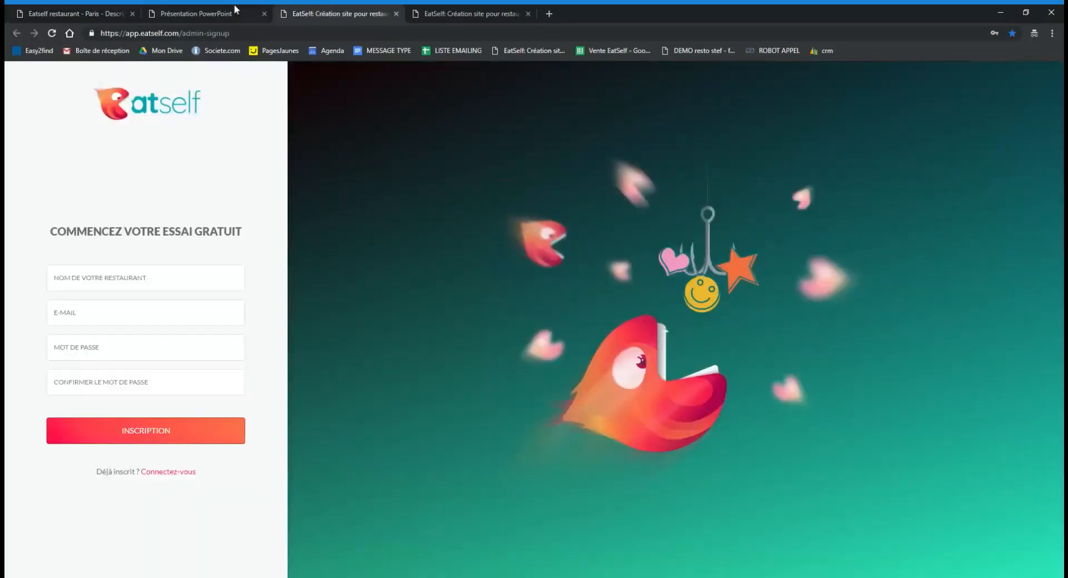
click(234, 12)
click(466, 13)
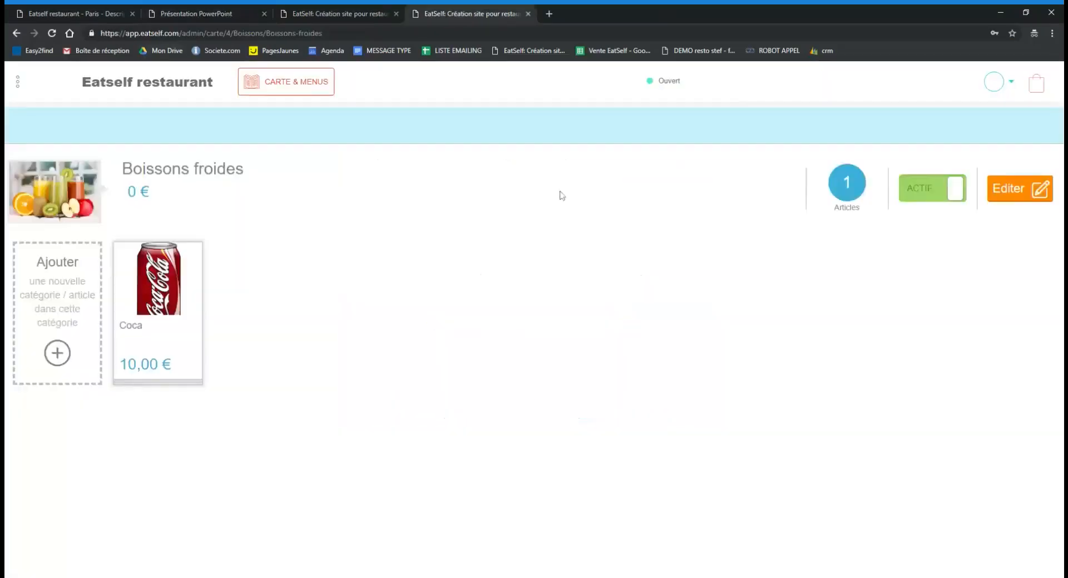
click(993, 95)
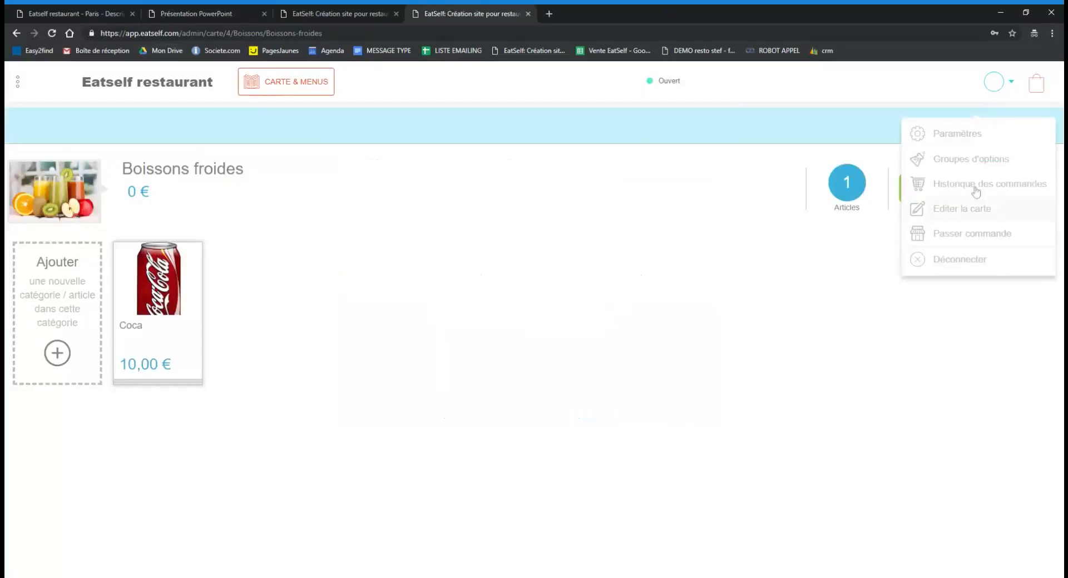
Choose Paramètres from the account menu and scroll the settings sidebar down and back up.
click(975, 146)
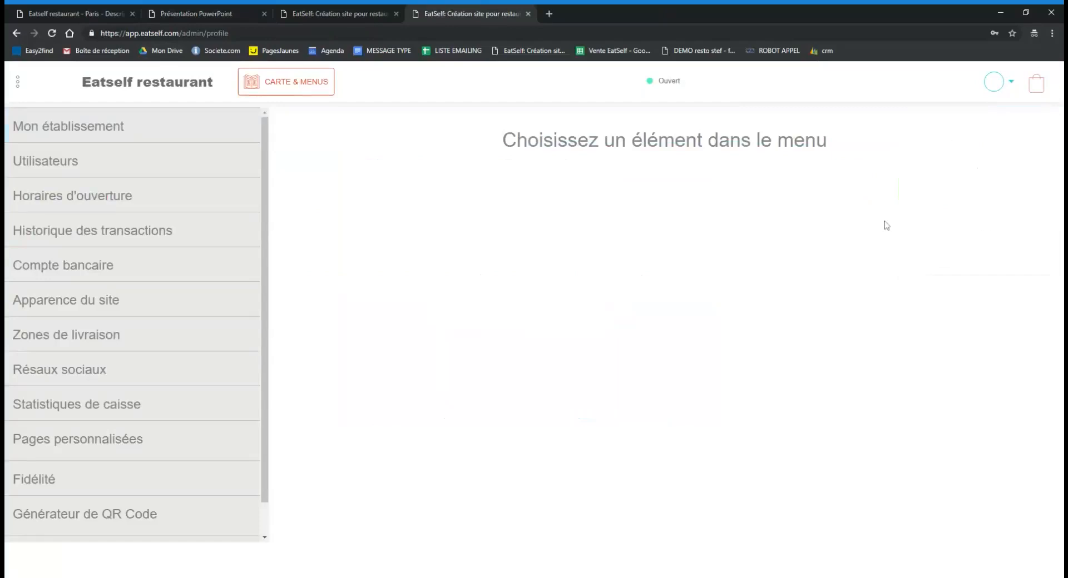
drag(265, 317, 264, 362)
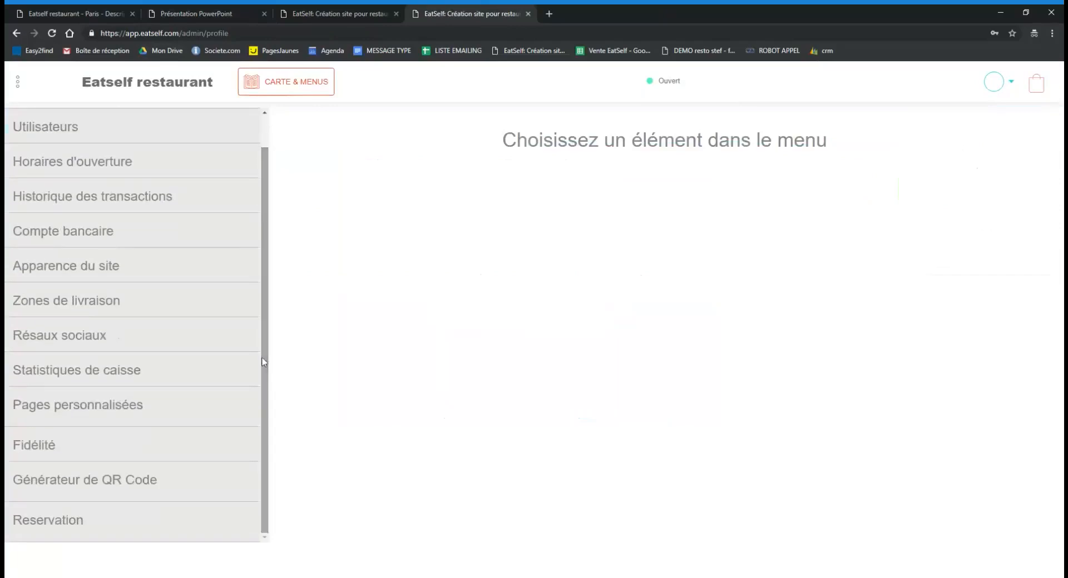
drag(263, 362, 264, 317)
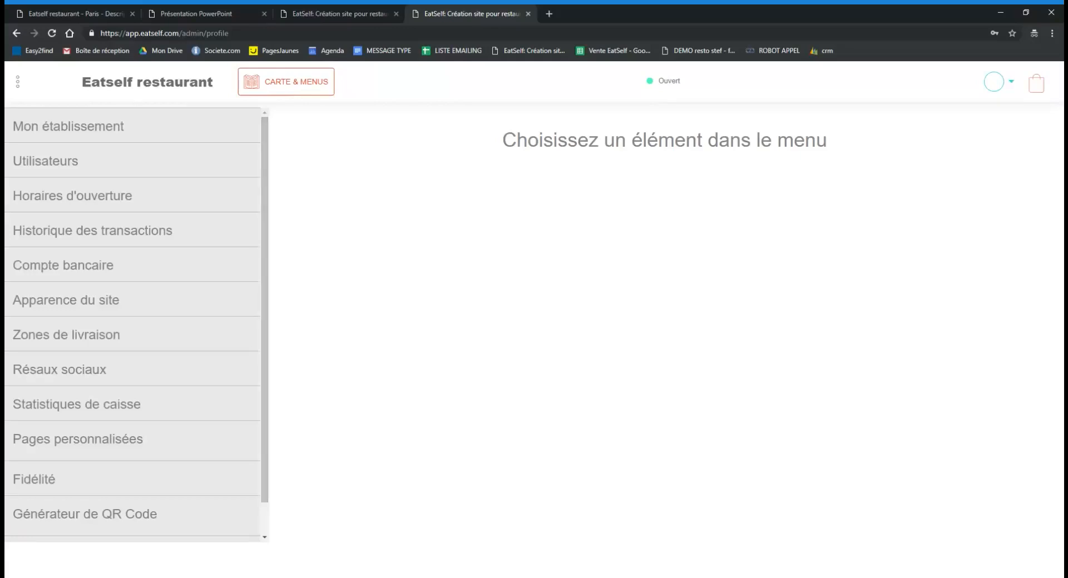
click(516, 477)
Minimize the browser so Webex shows that no content is being shared.
click(1004, 11)
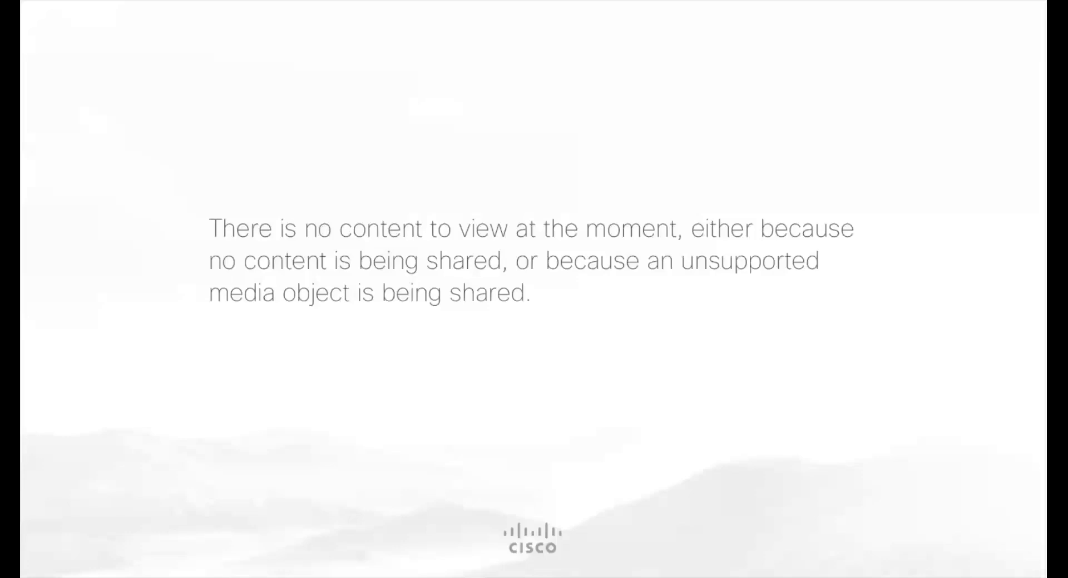